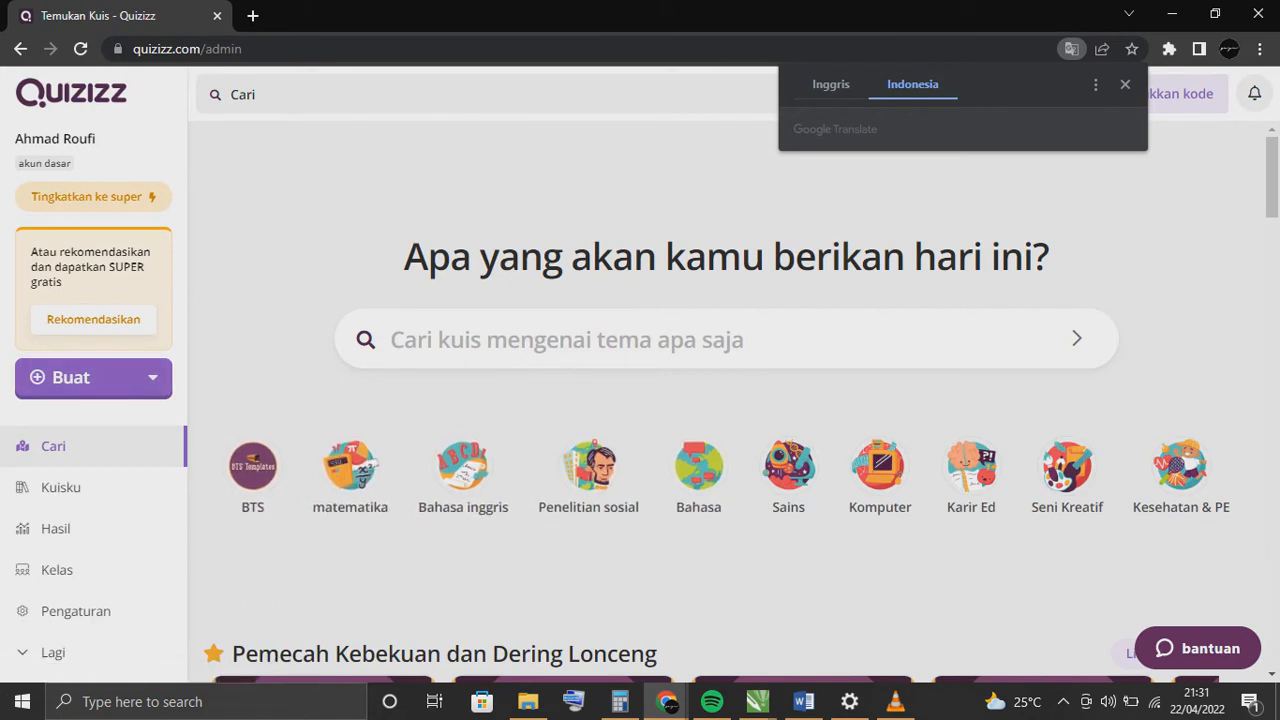
left_click(1125, 85)
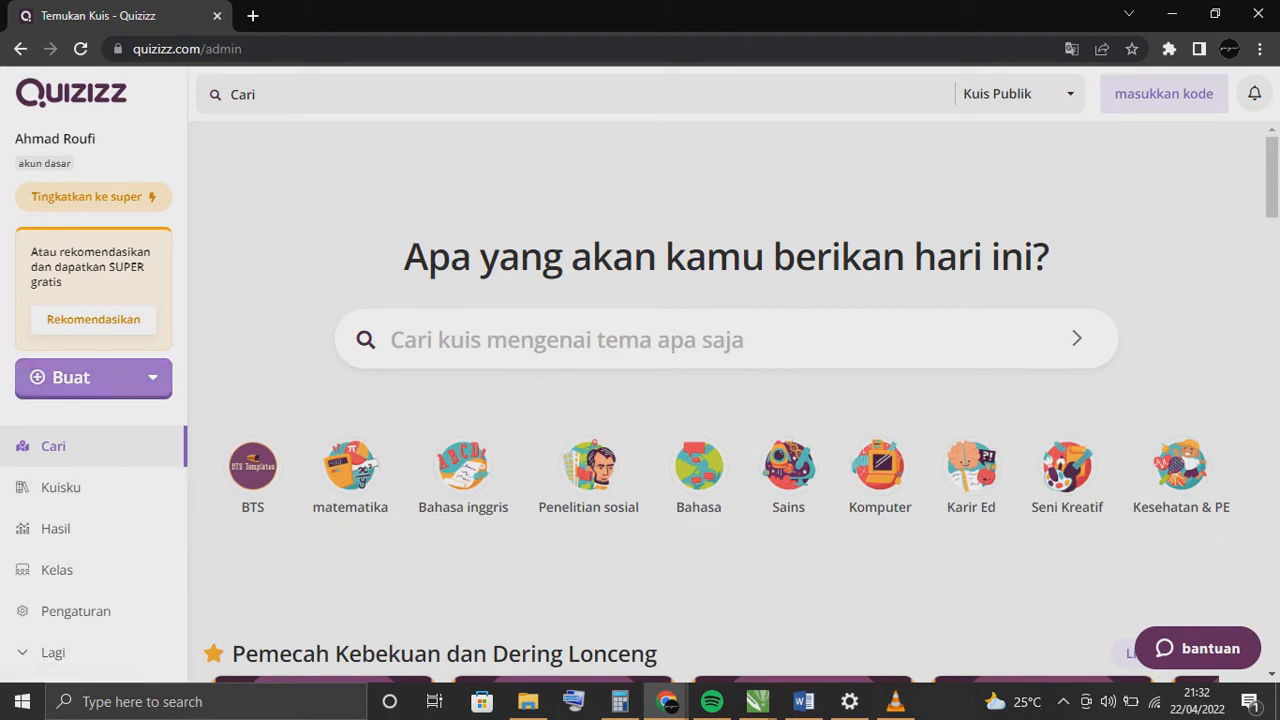
left_click(70, 377)
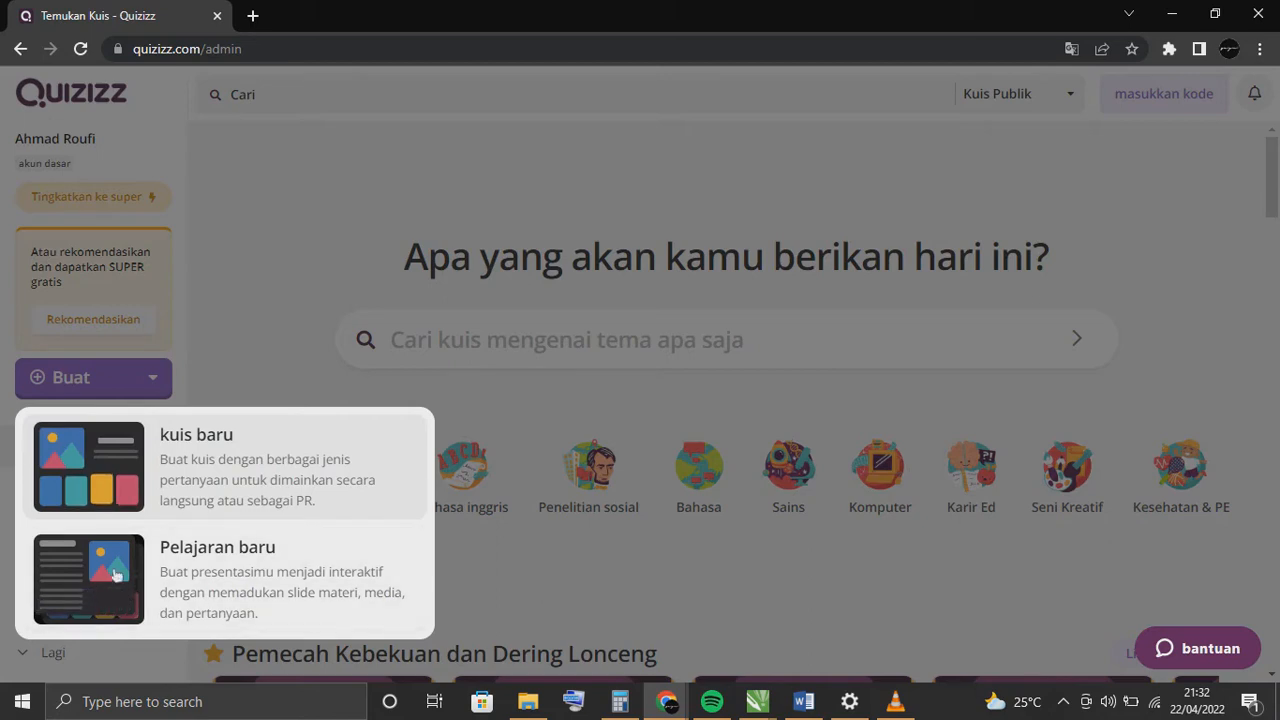
left_click(115, 574)
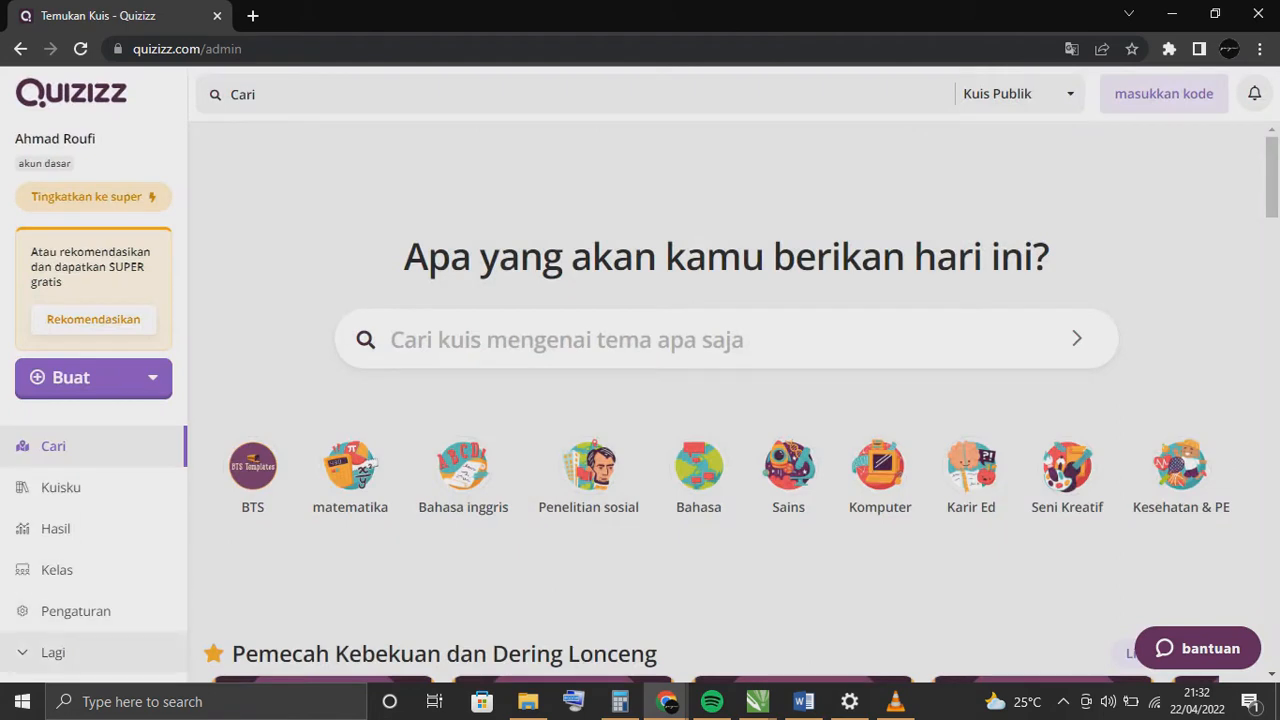
left_click(55, 652)
scroll(90, 630, "down", 2)
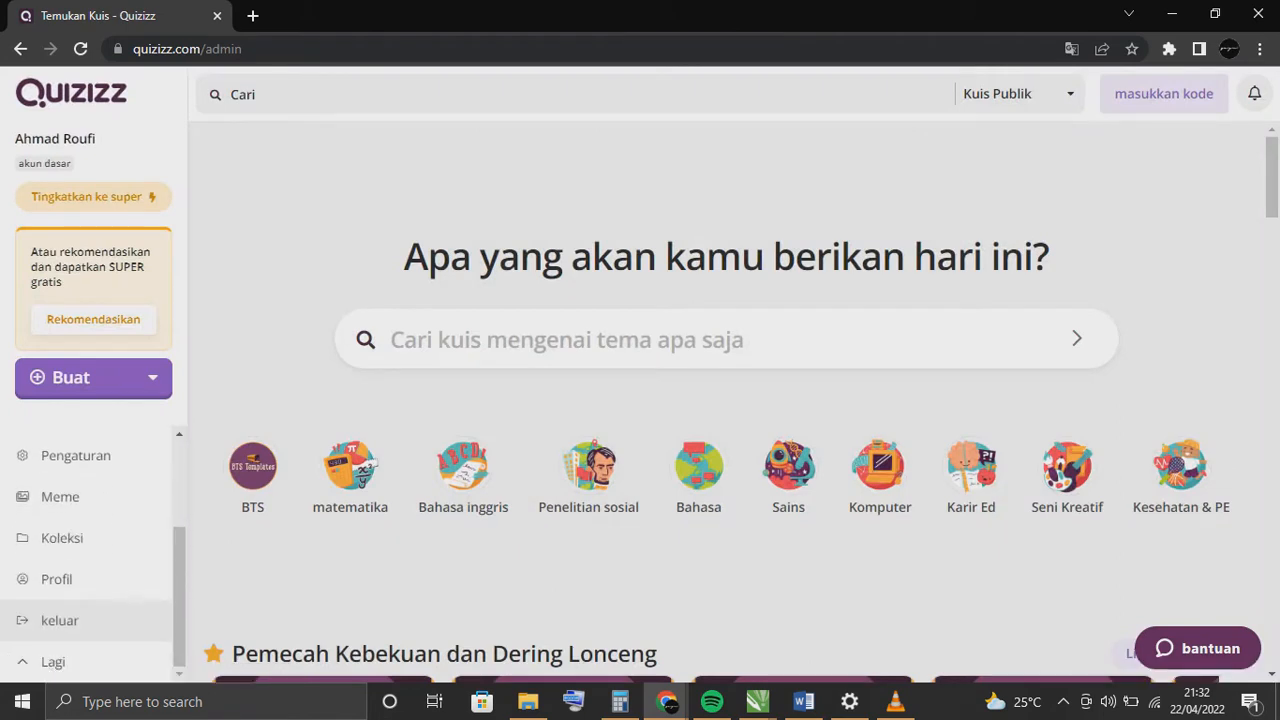
scroll(60, 585, "up", 1)
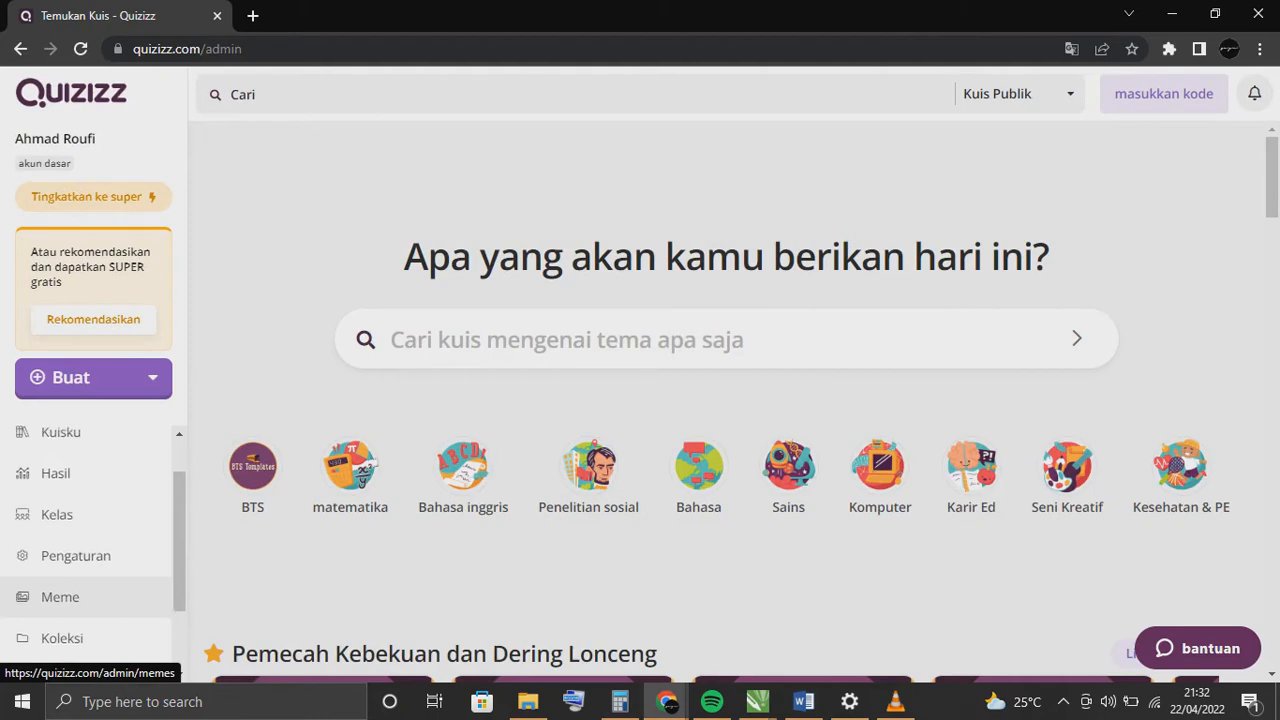
scroll(60, 590, "up", 1)
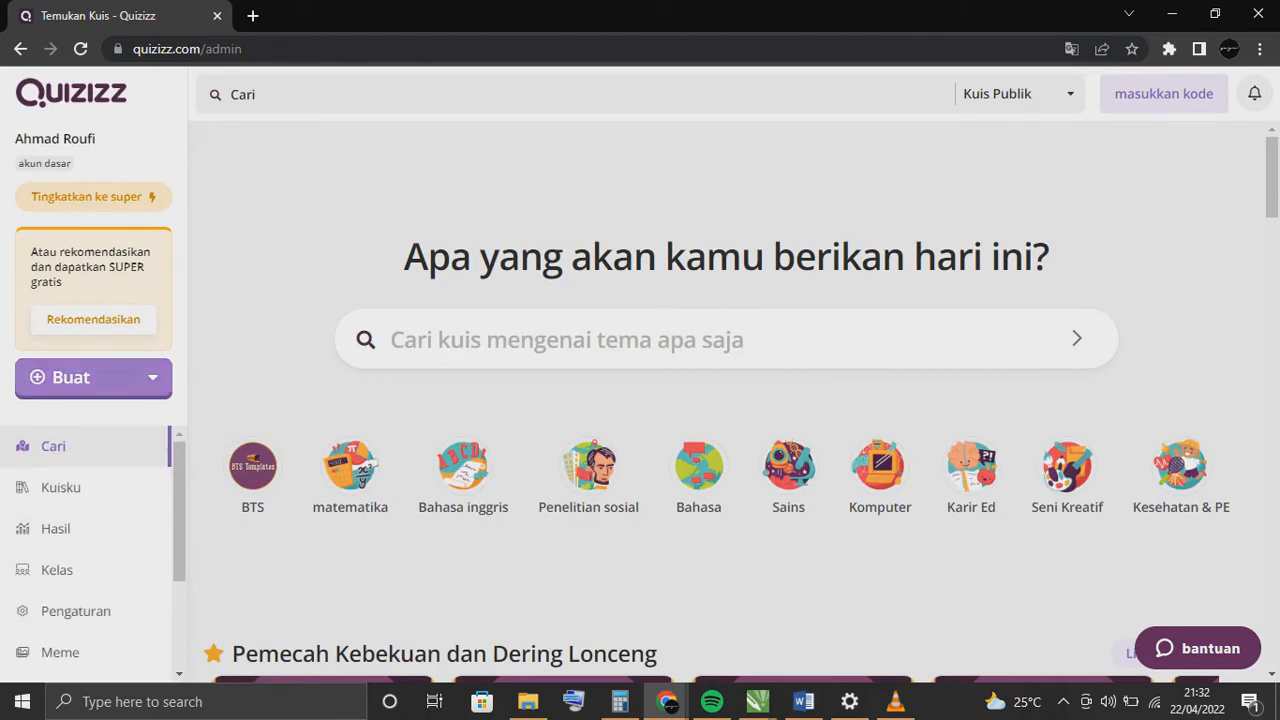
Create a new quiz named "UAS MATEMATIKA" with the subject Matematika.
left_click(94, 378)
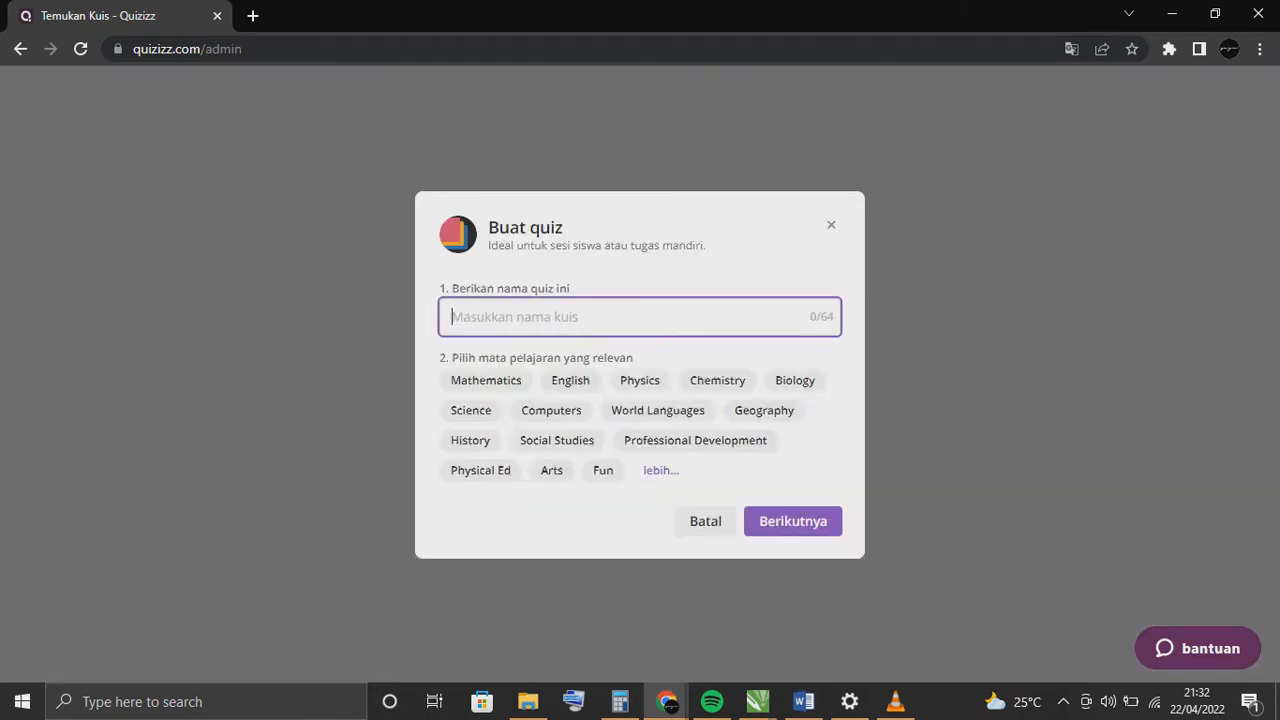
left_click(53, 437)
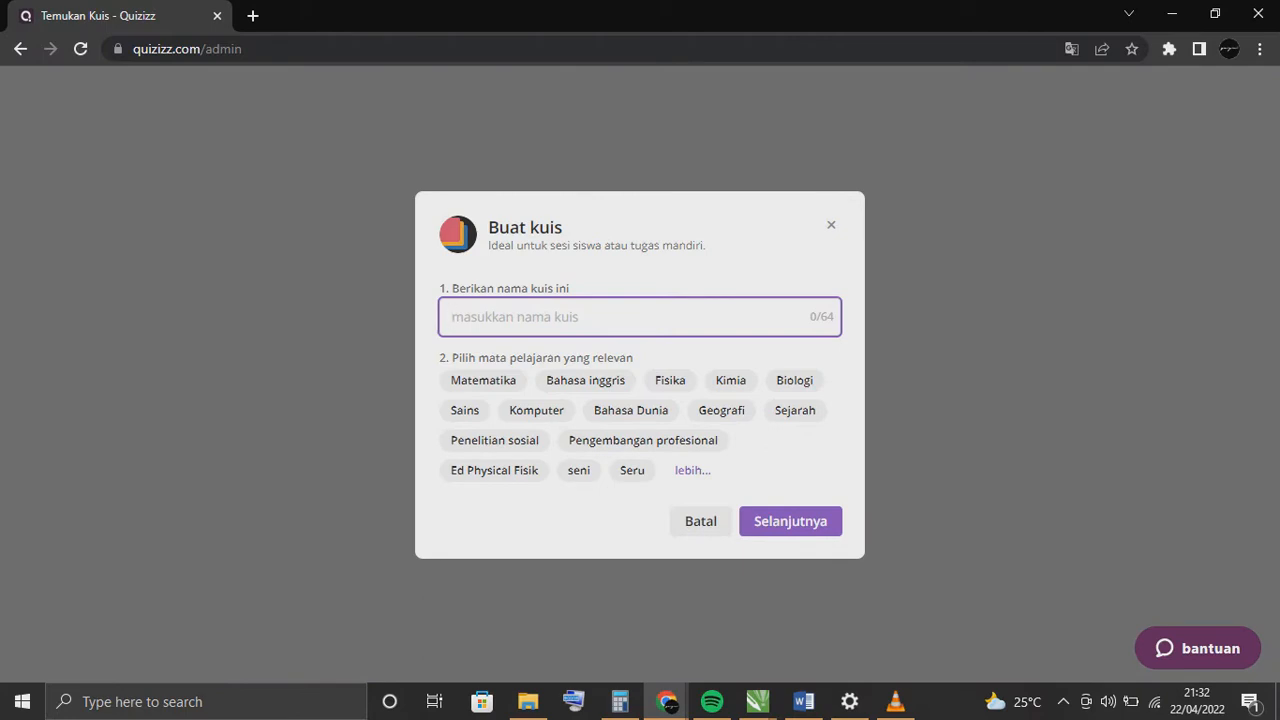
type("UAS MA")
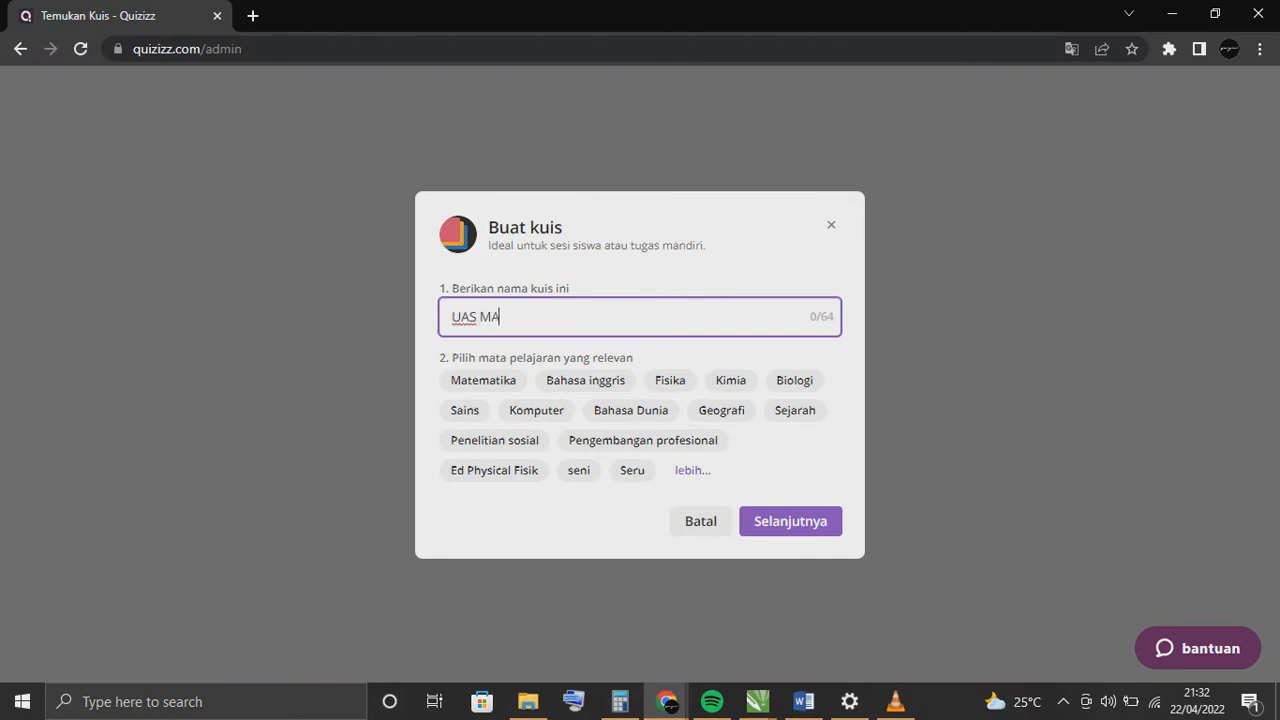
type("TEMATIKA")
left_click(790, 522)
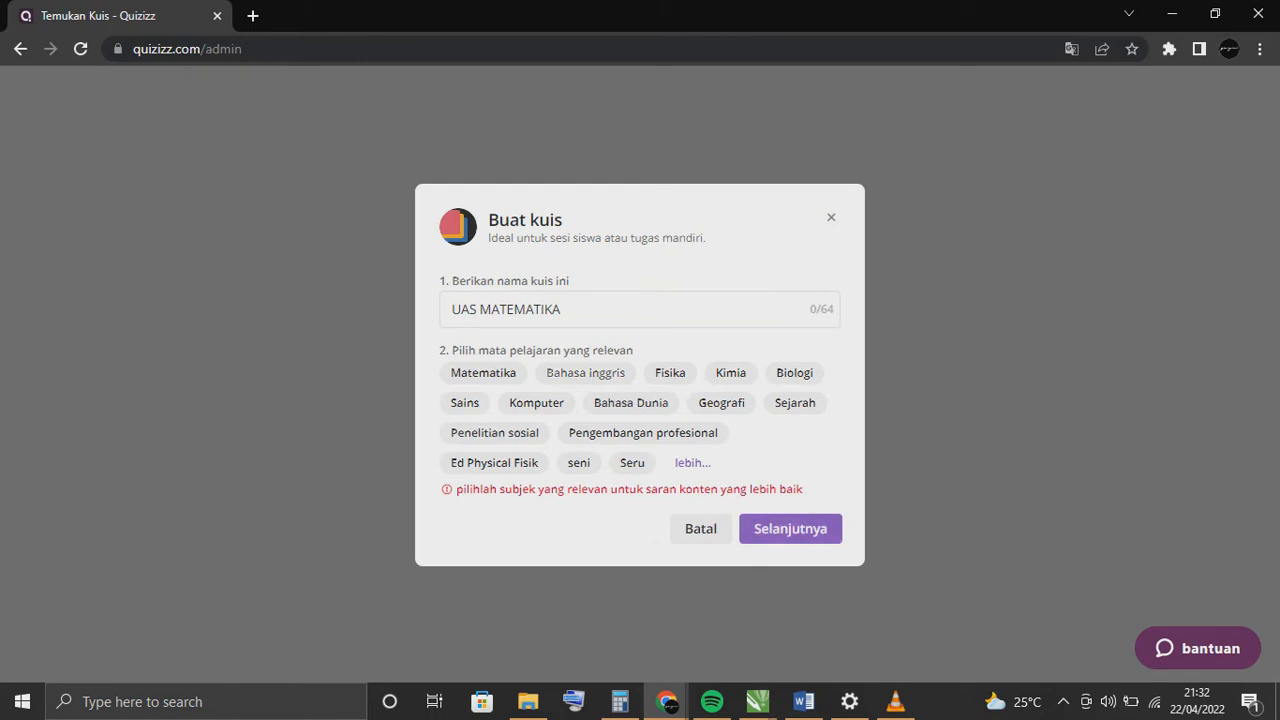
left_click(483, 373)
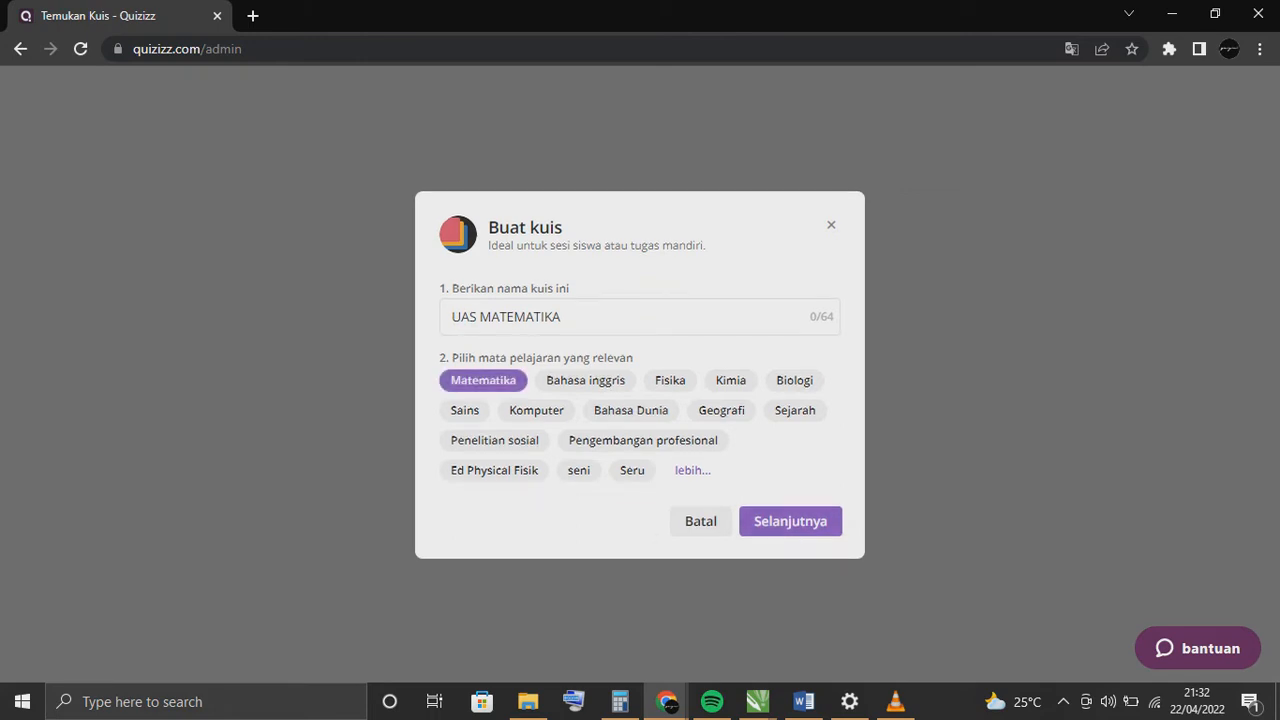
left_click(790, 521)
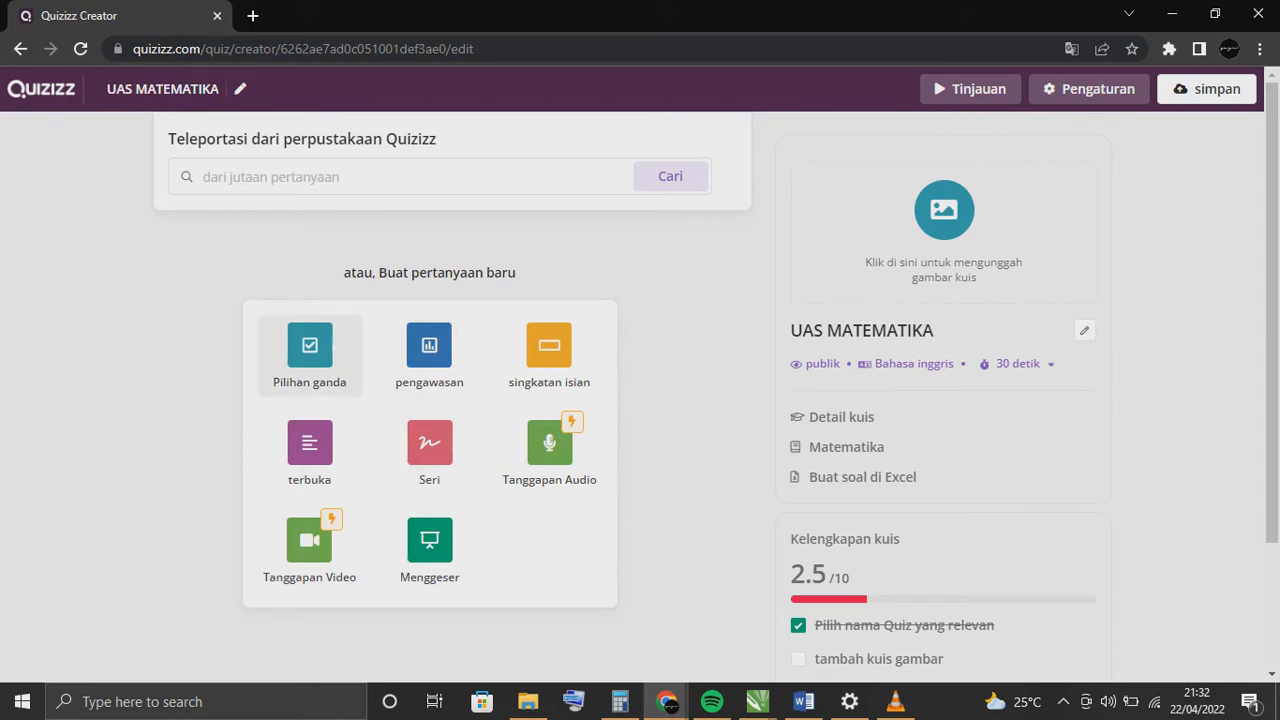
Add a multiple-choice question to the quiz with a time limit of 30 seconds.
left_click(309, 352)
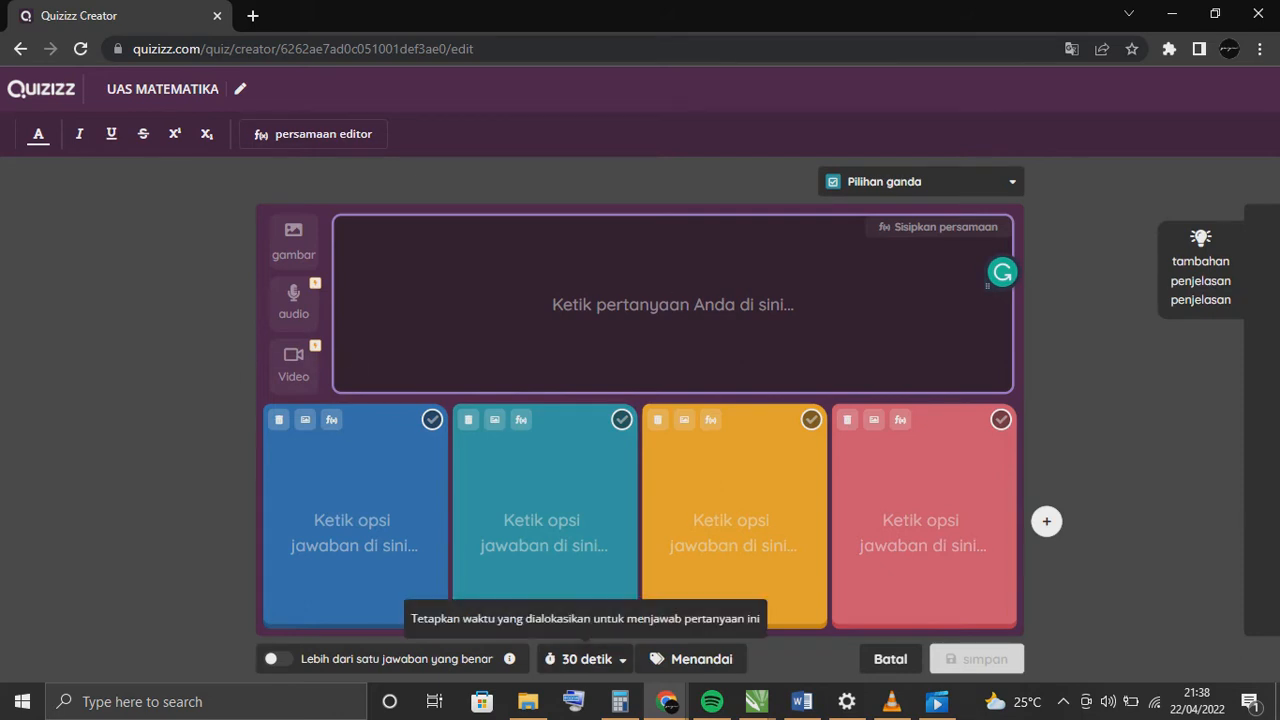
left_click(587, 659)
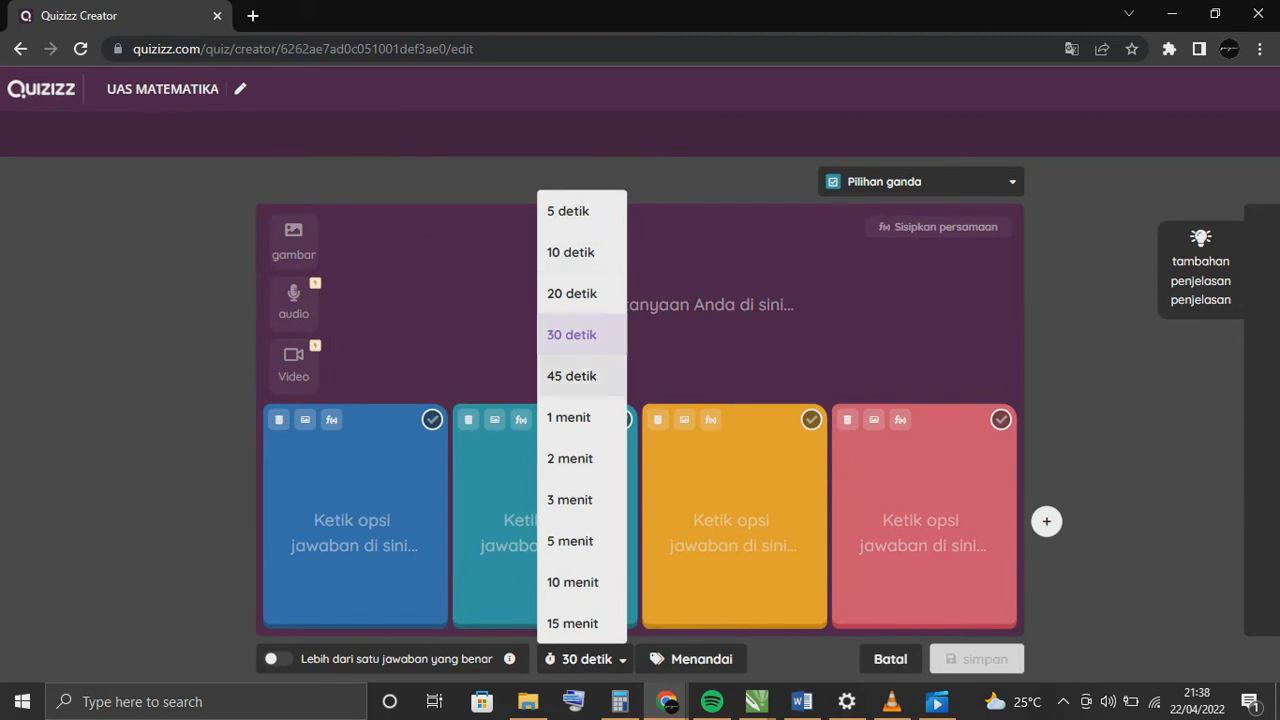
left_click(582, 376)
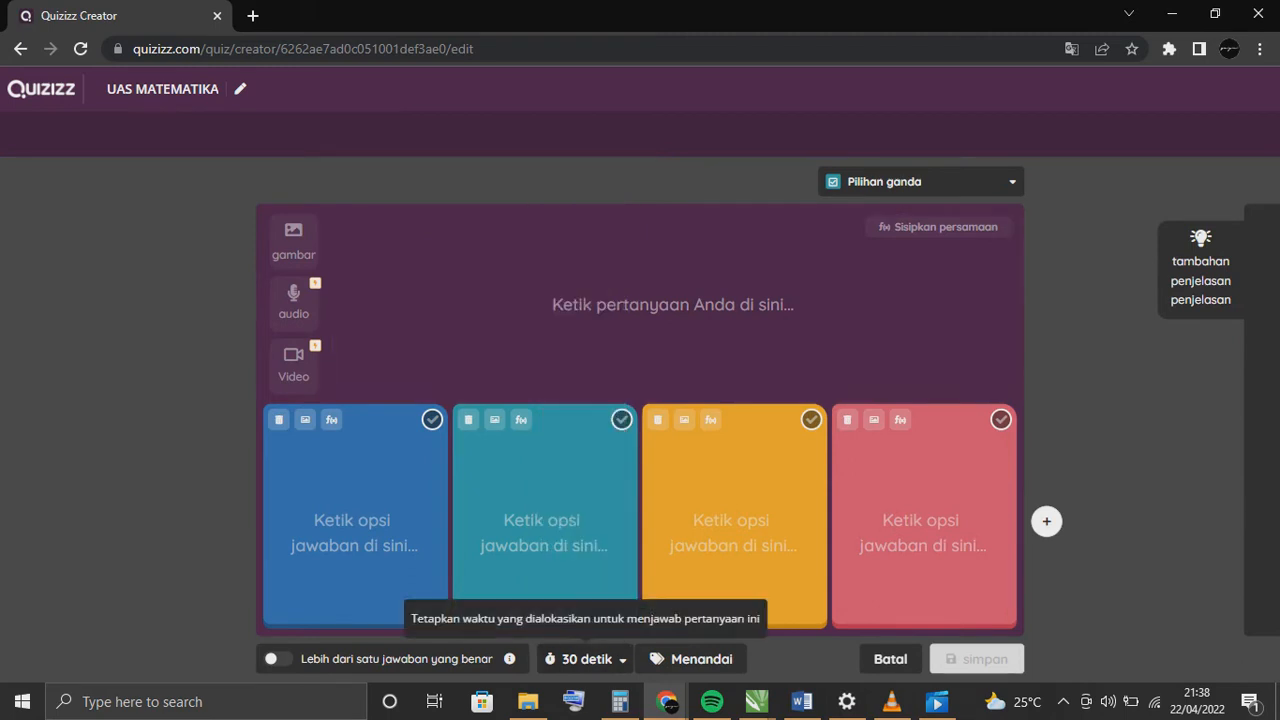
left_click(587, 659)
left_click(582, 335)
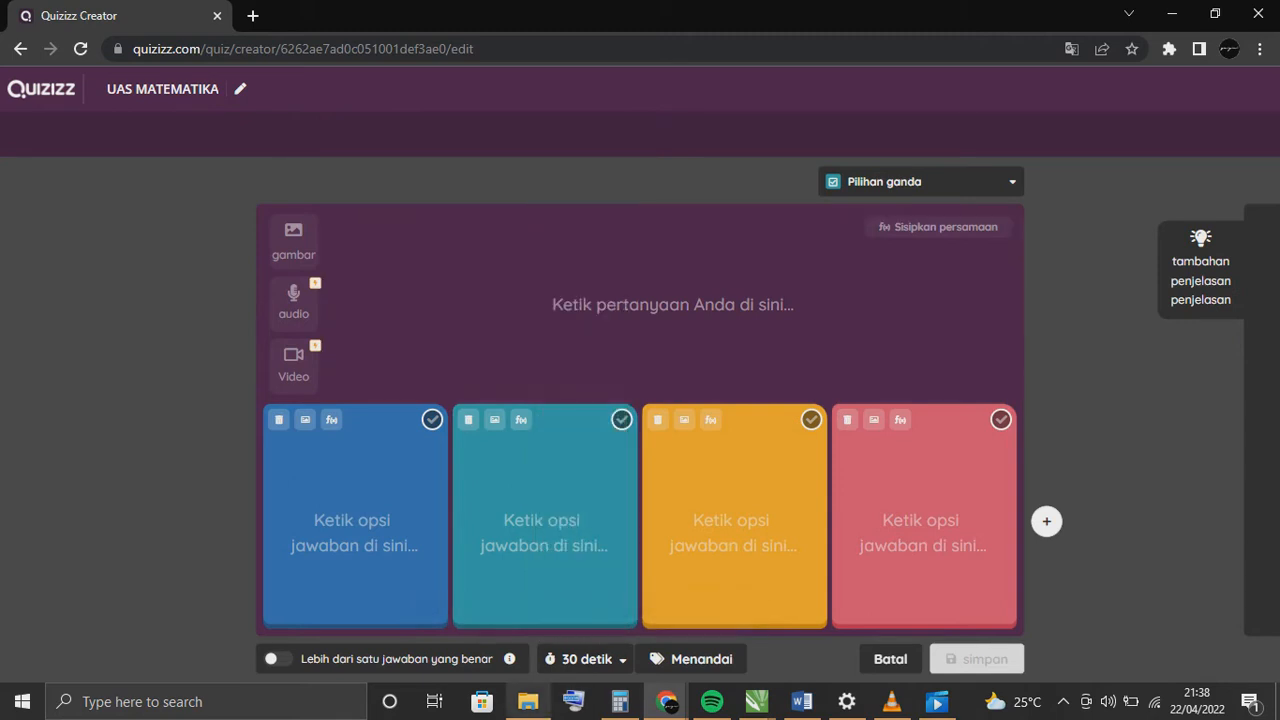
left_click(587, 659)
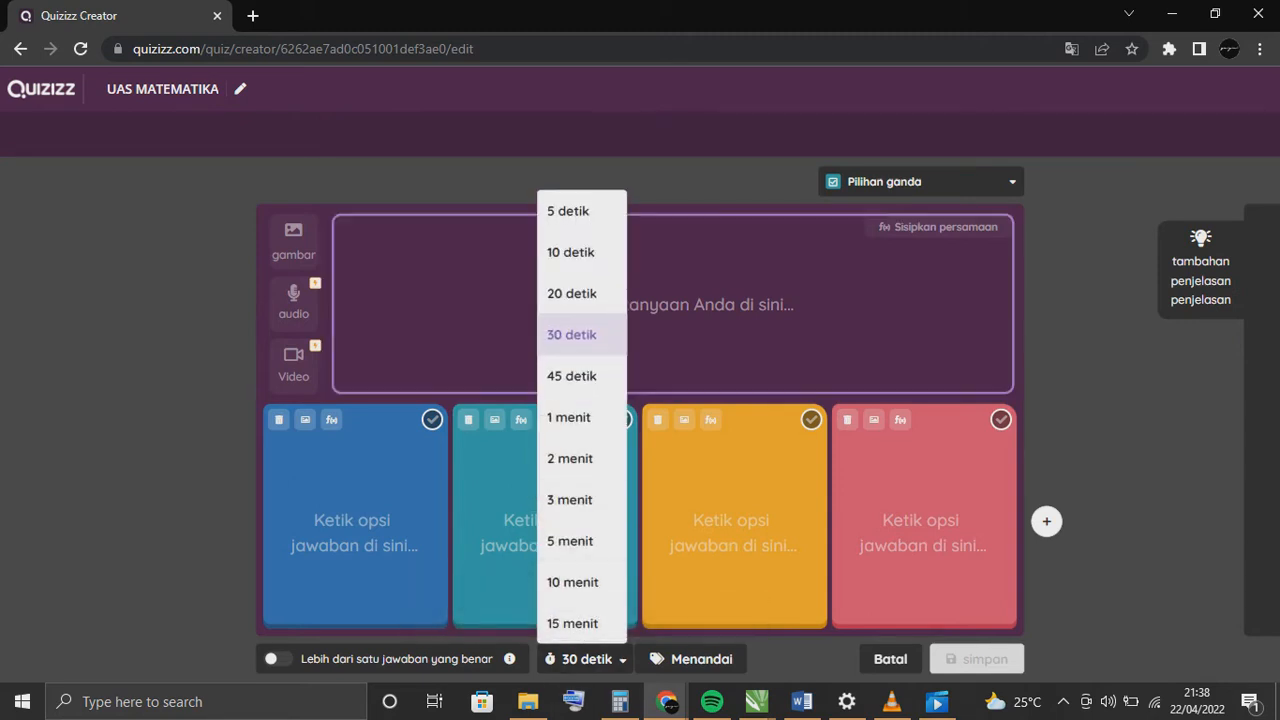
left_click(1092, 290)
View the question's answer explanation page and the equation editor without entering anything.
left_click(1200, 268)
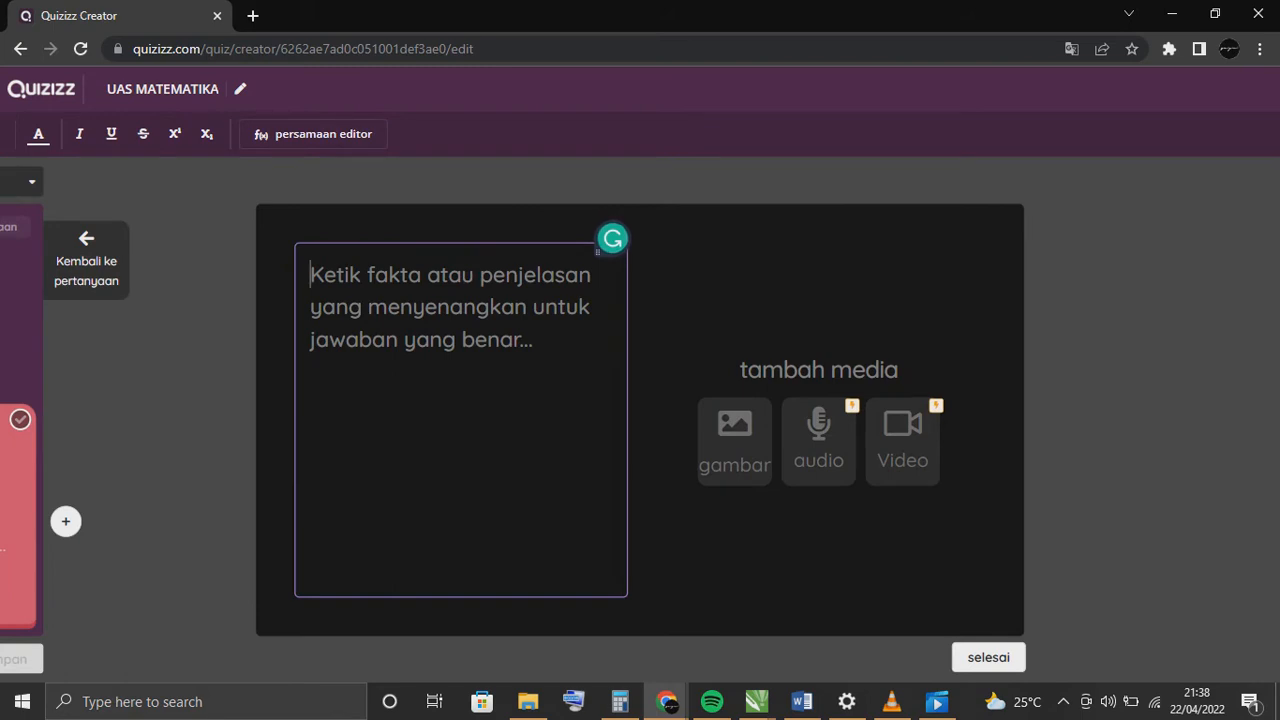
left_click(988, 657)
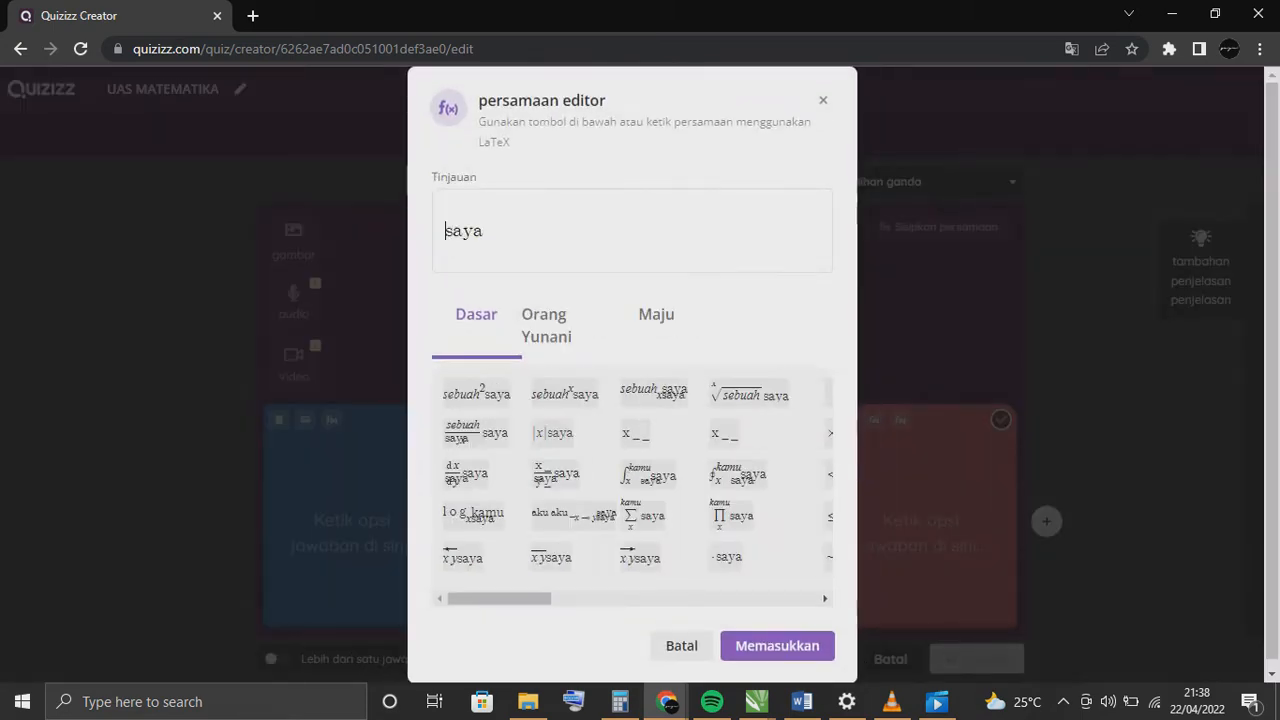
left_click(823, 100)
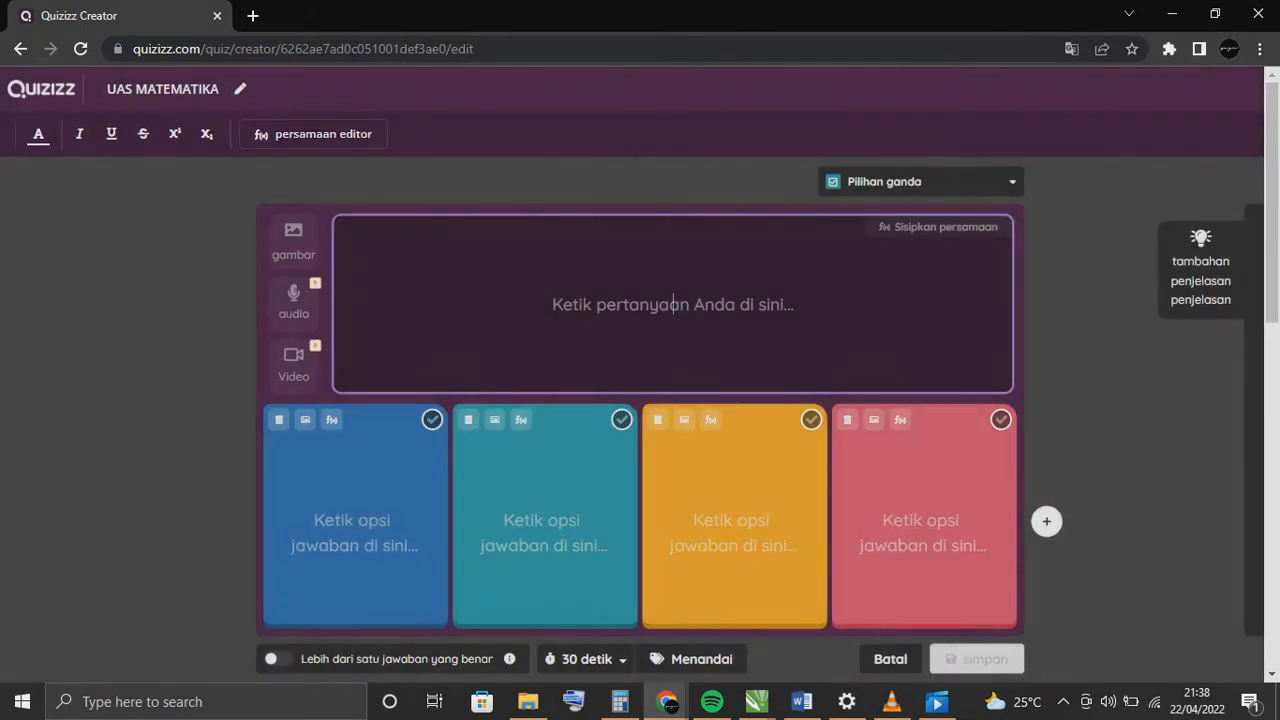
Switch the page translation to Inggris and check the symbols in the equation editor.
left_click(1072, 49)
left_click(831, 85)
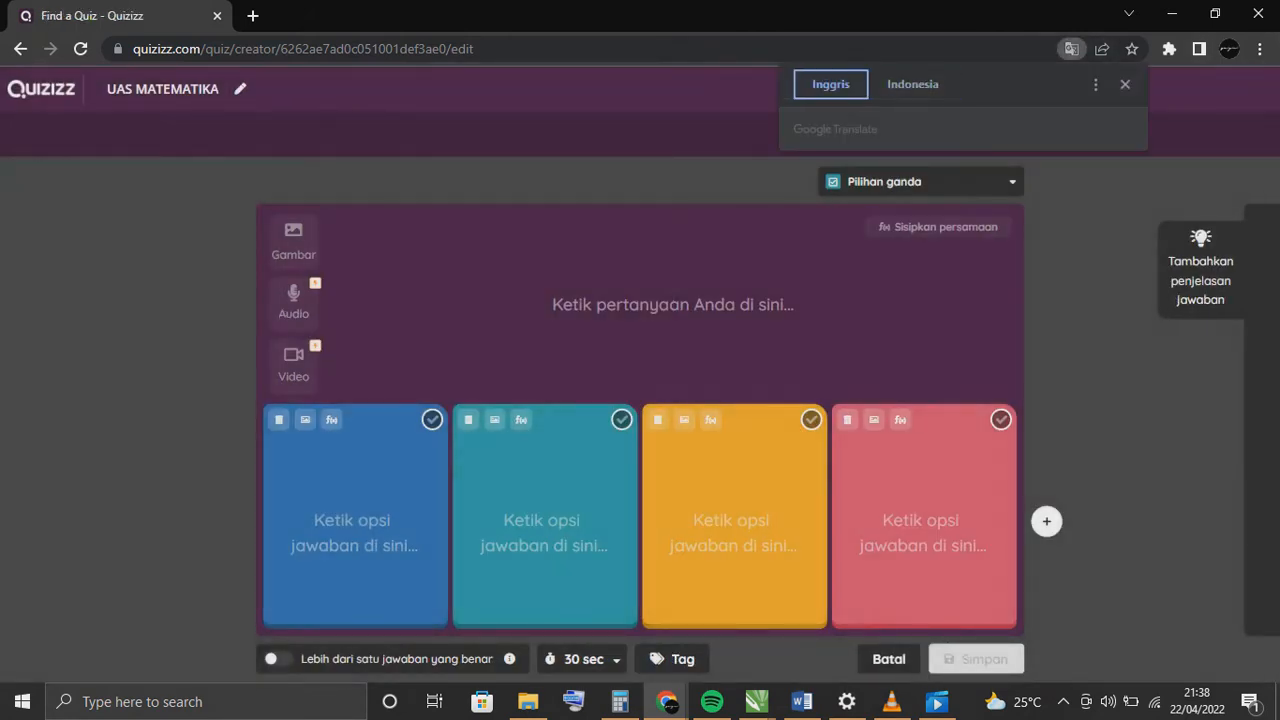
left_click(938, 227)
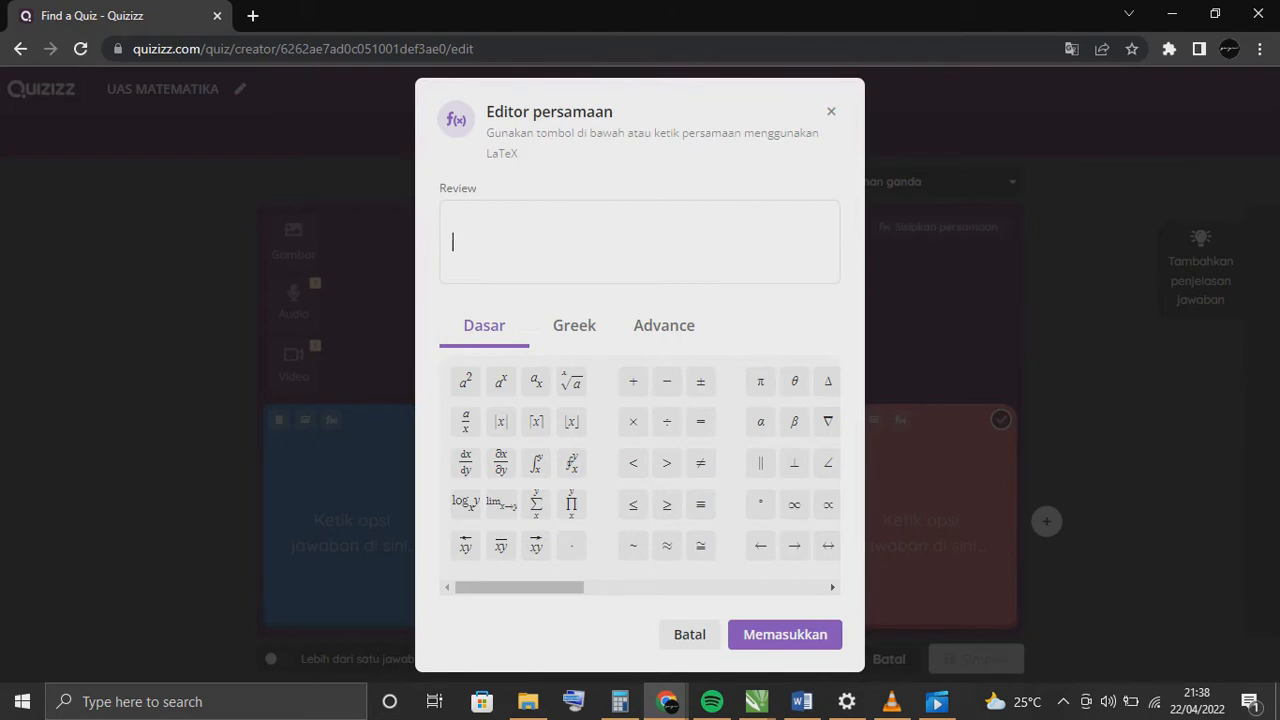
left_click(831, 111)
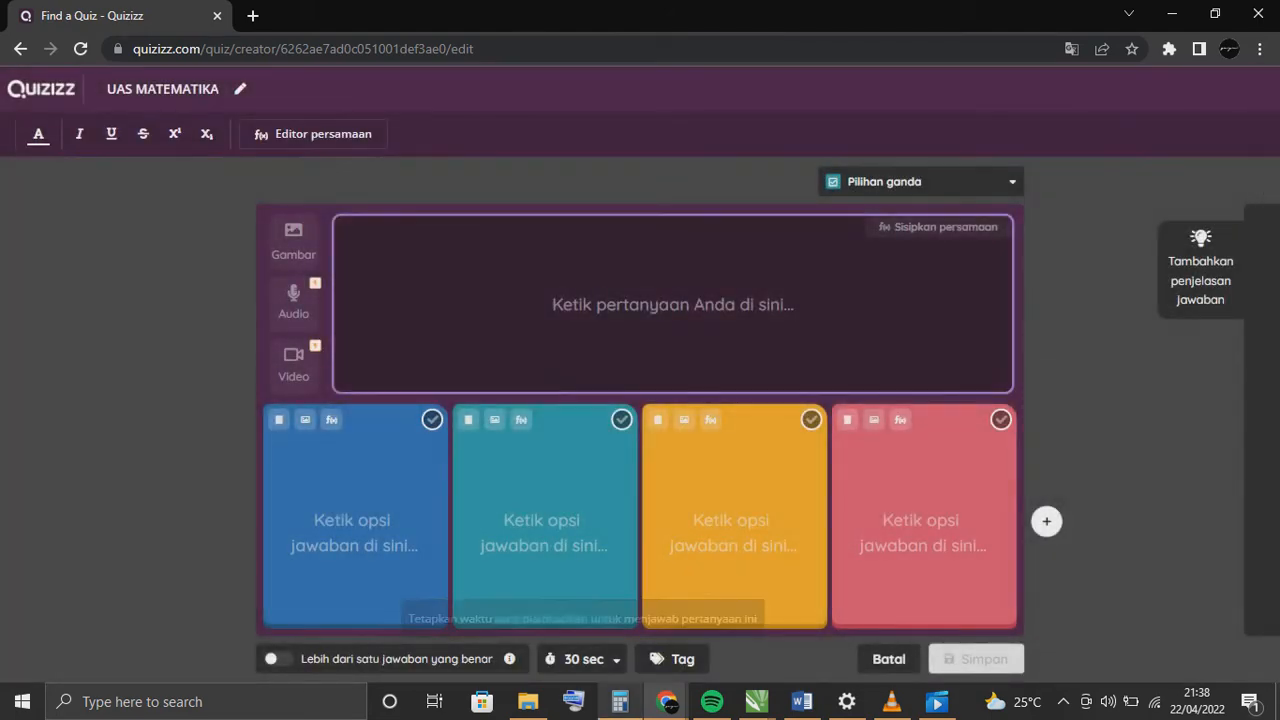
Arrange the quiz editor window side by side with the web page of sample linear equation questions.
mouse_move(666, 701)
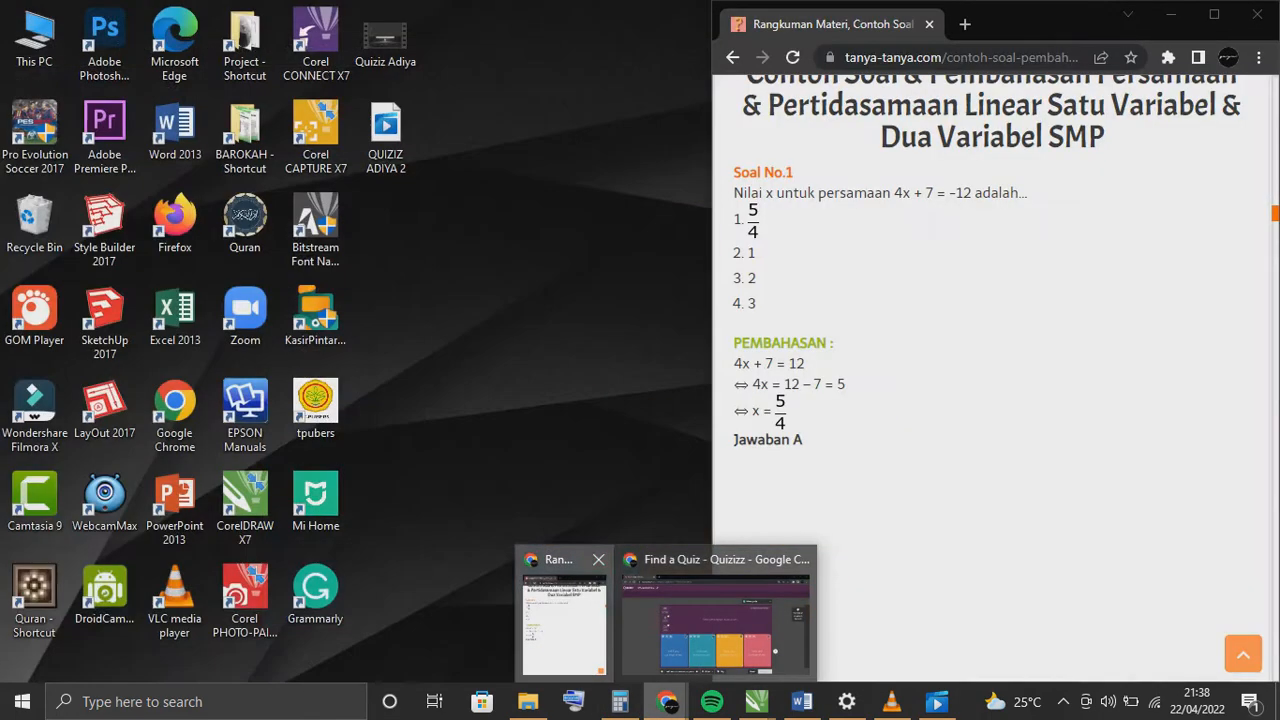
left_click(565, 620)
left_click_drag(600, 14, 0, 231)
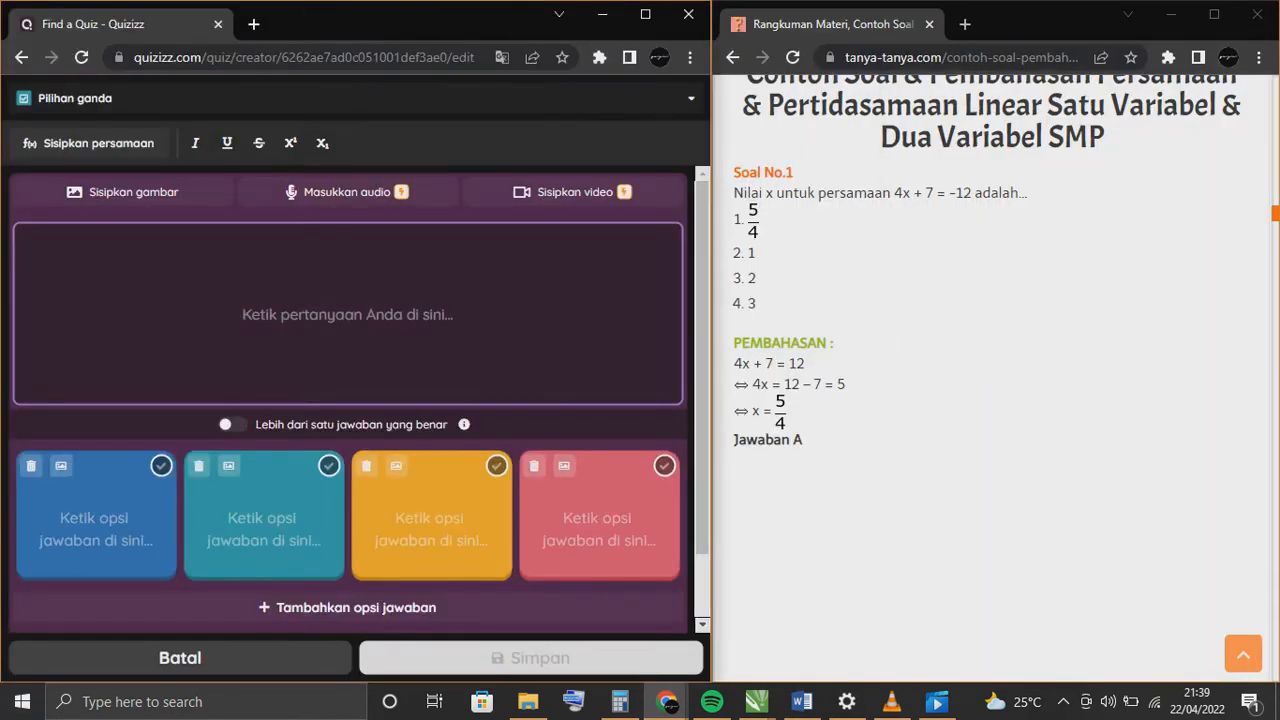
Enter "Nilai X untuk persamaan" as the beginning of the question text.
type("n")
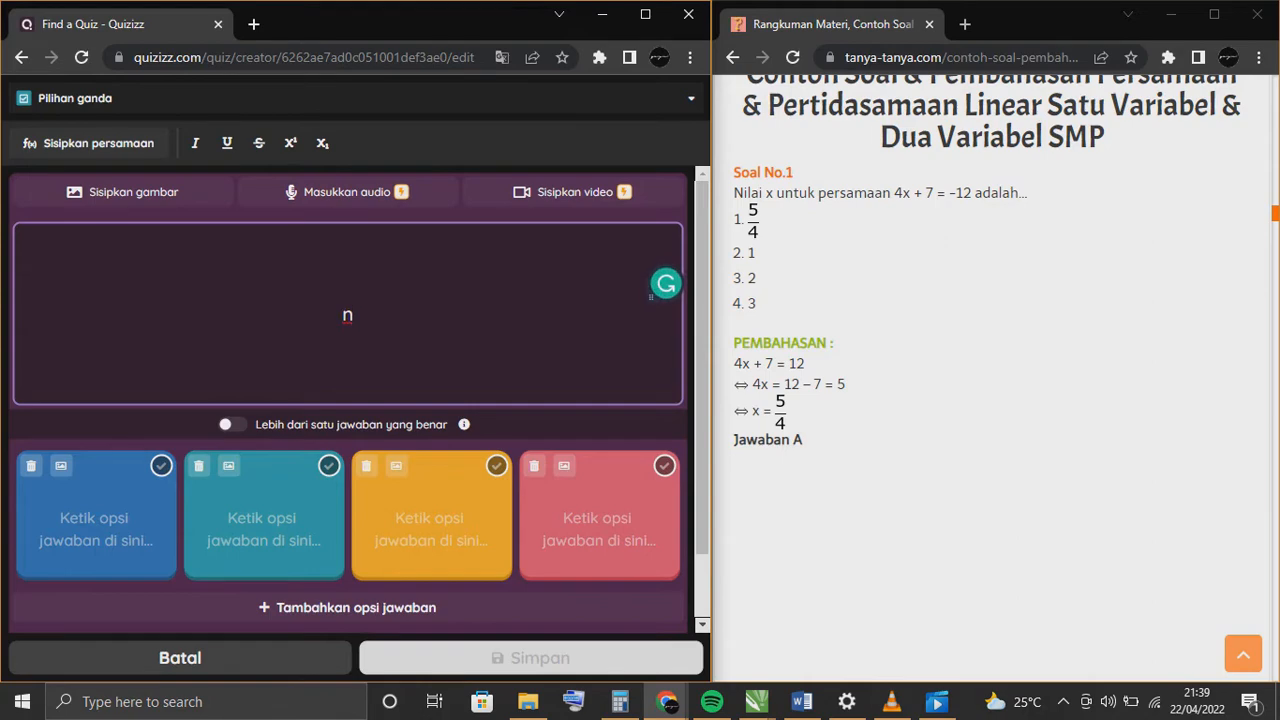
key("BackSpace")
type("Nilai X untu")
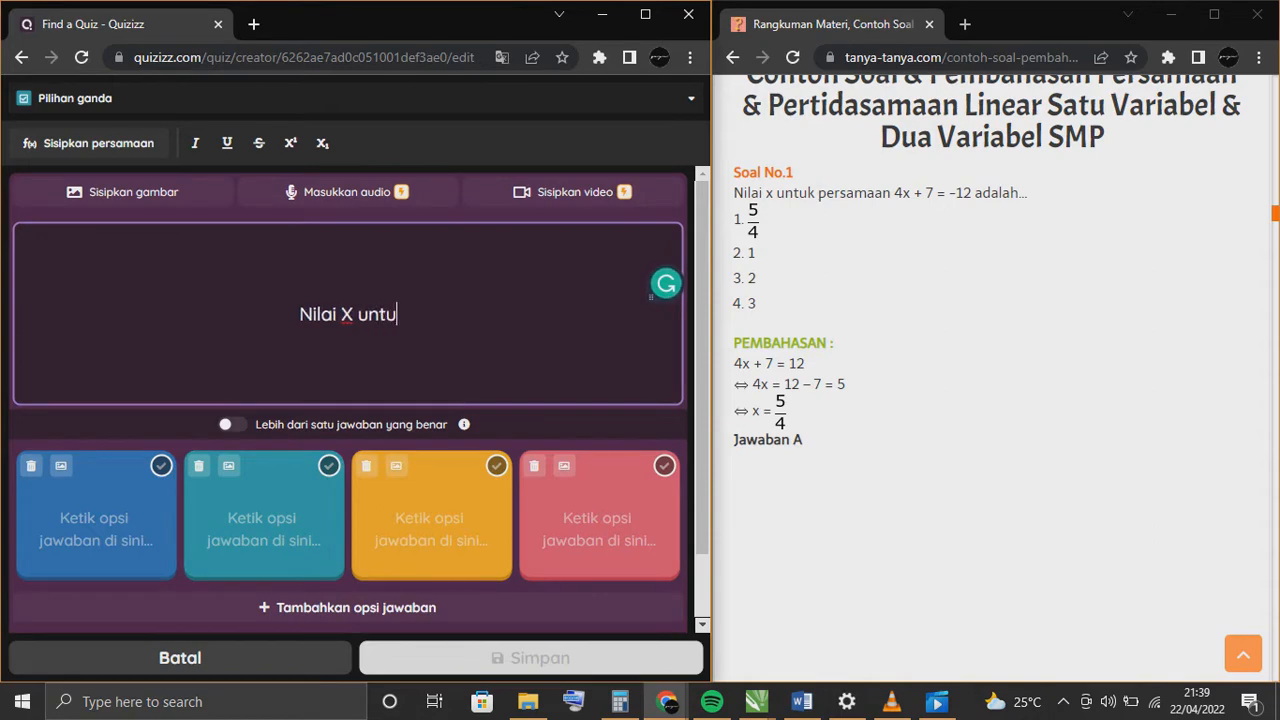
type("k persamaan")
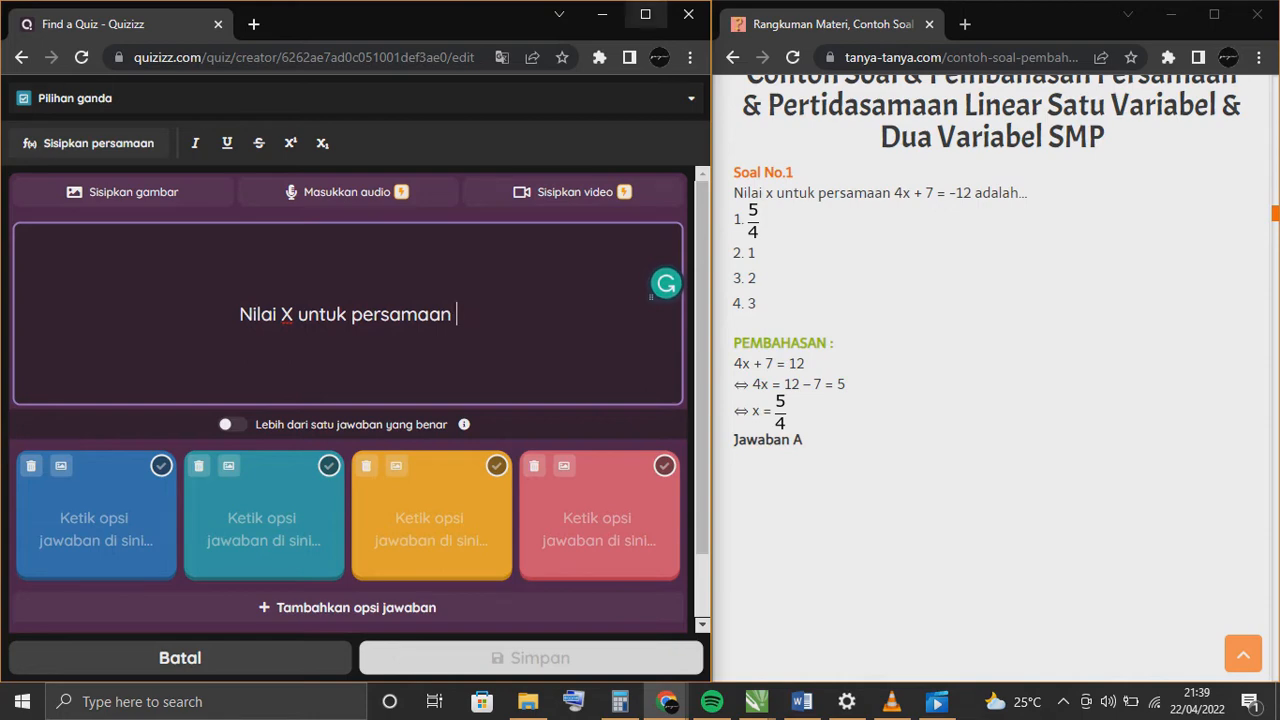
Maximize the quiz editor window and insert the equation 4x+7=-12 after the question text.
left_click(645, 14)
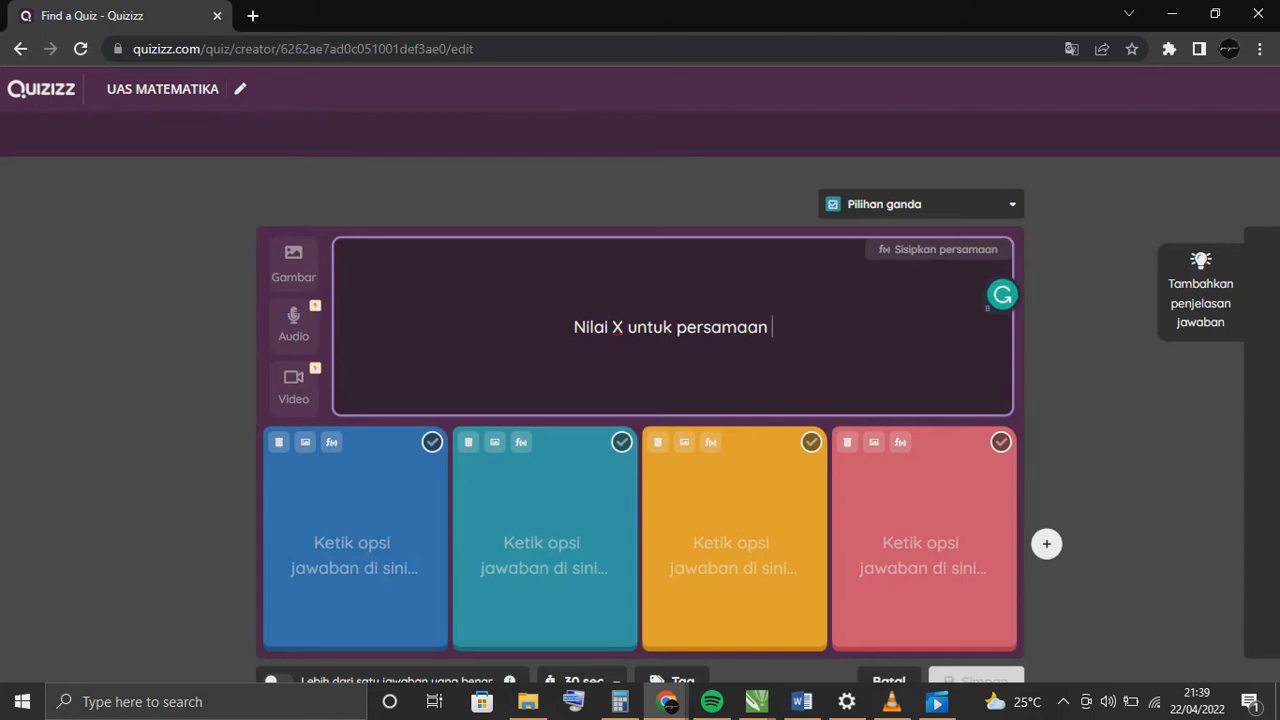
left_click(938, 249)
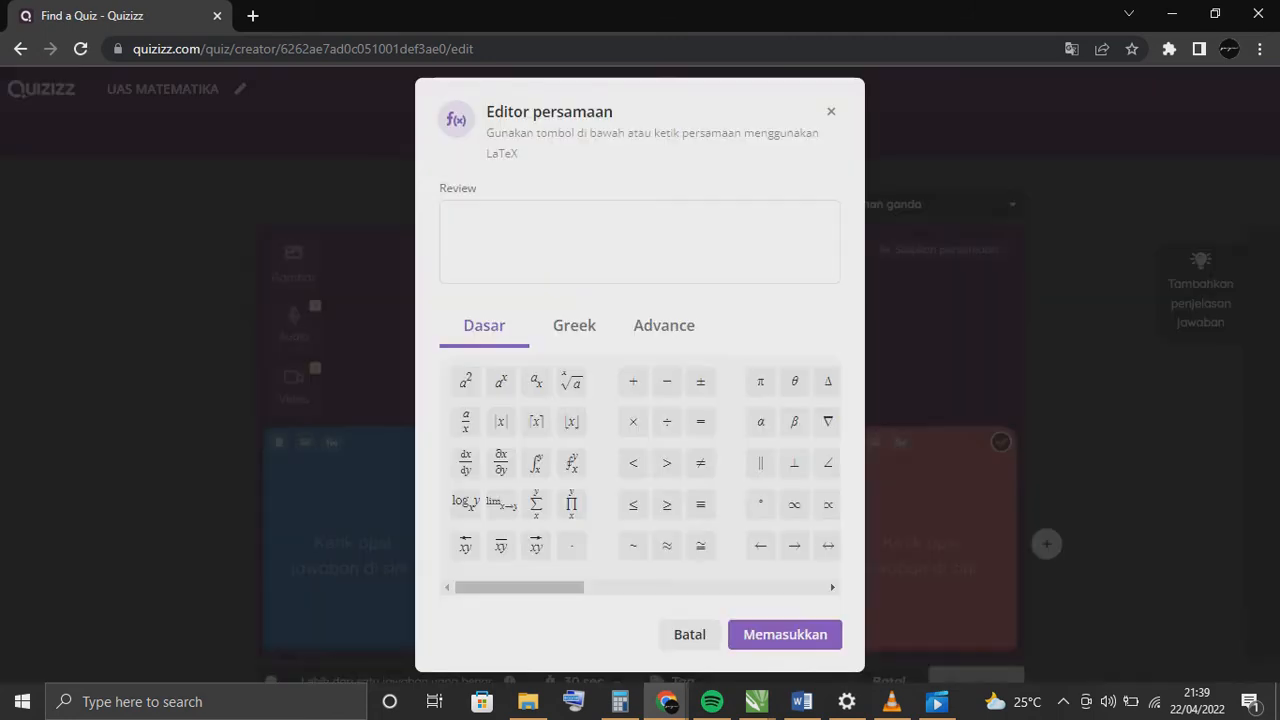
type("4x+")
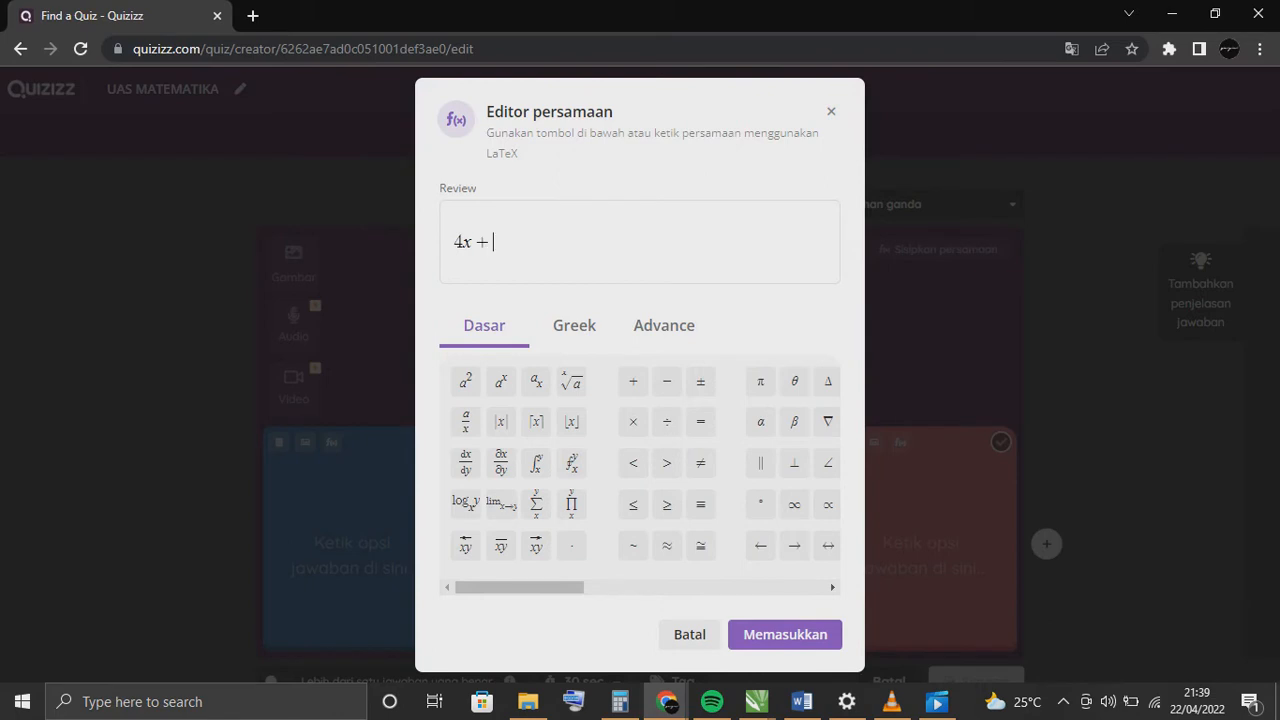
type("7")
type("=")
type("-1")
type("2")
left_click(785, 634)
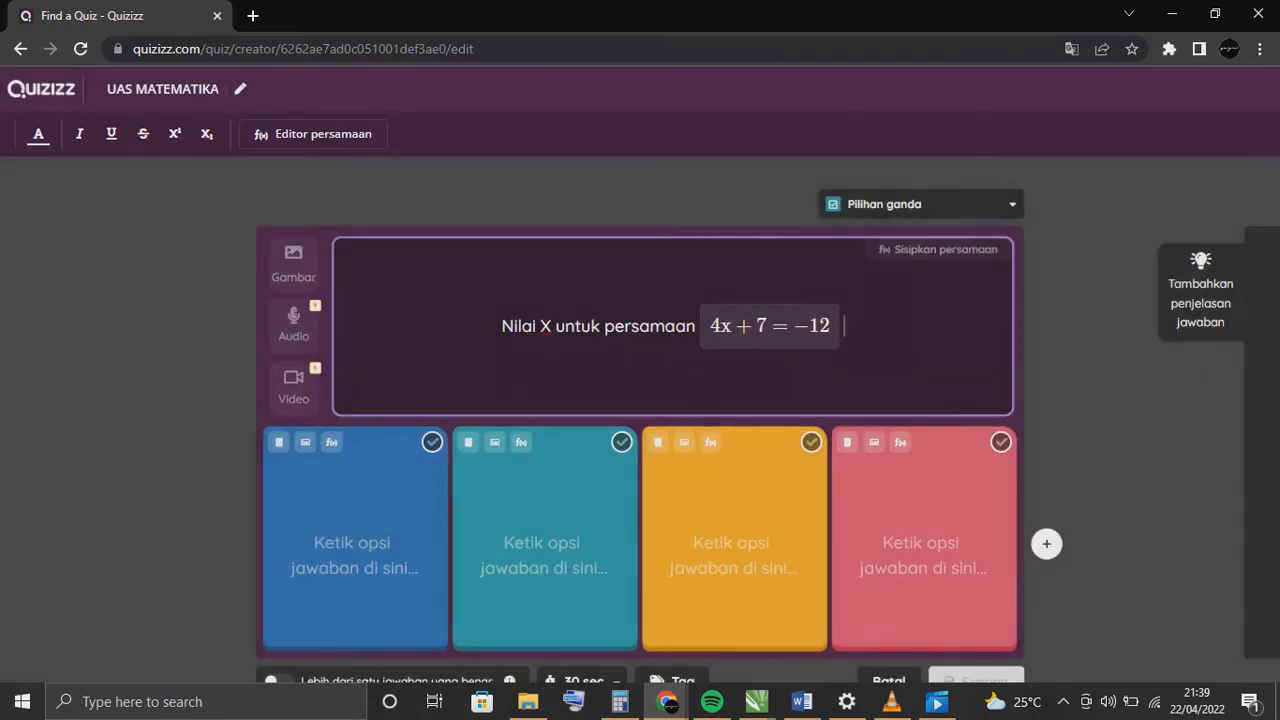
Finish the question text with "adalah..." and place the quiz editor beside the sample question page again.
type("adalah")
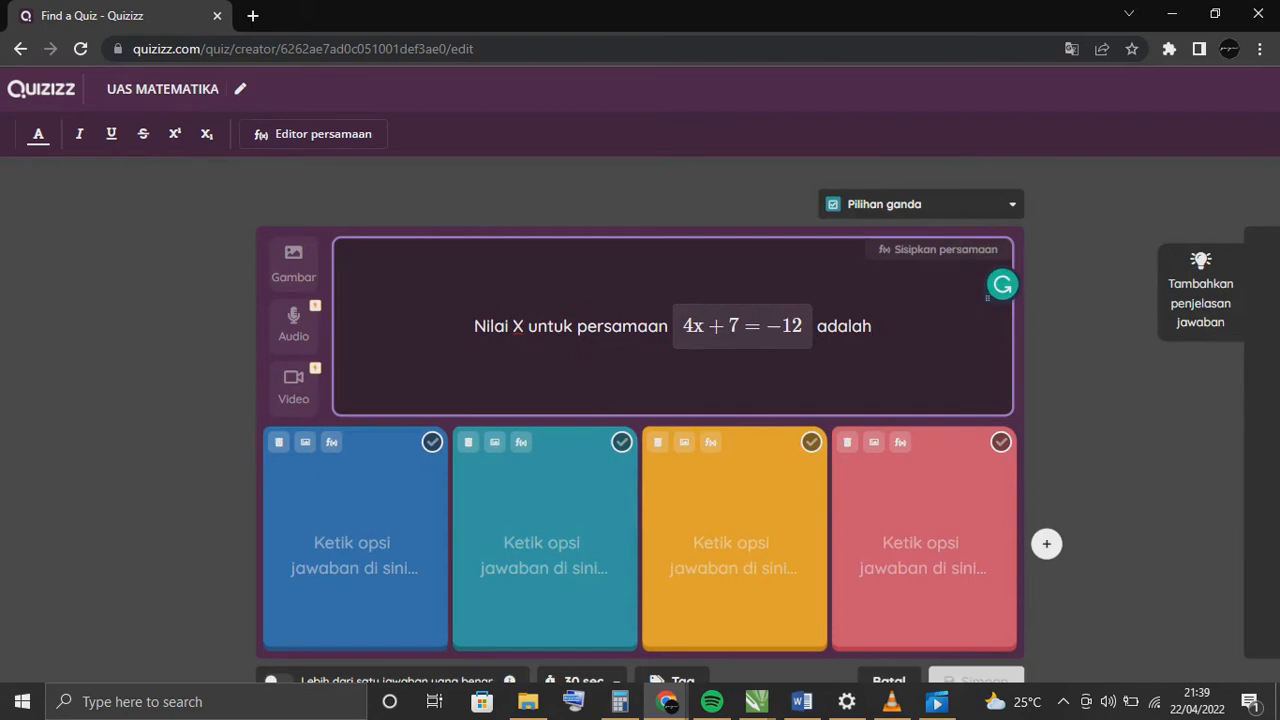
type("...")
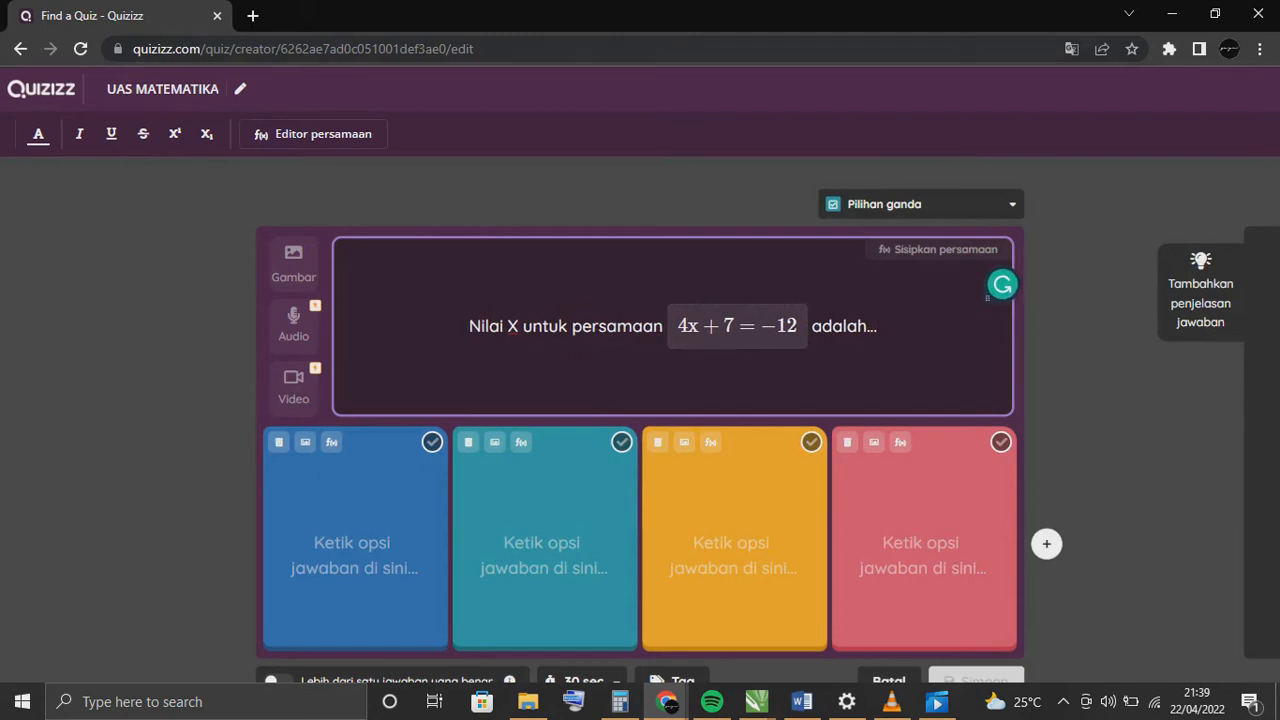
key("super+Left")
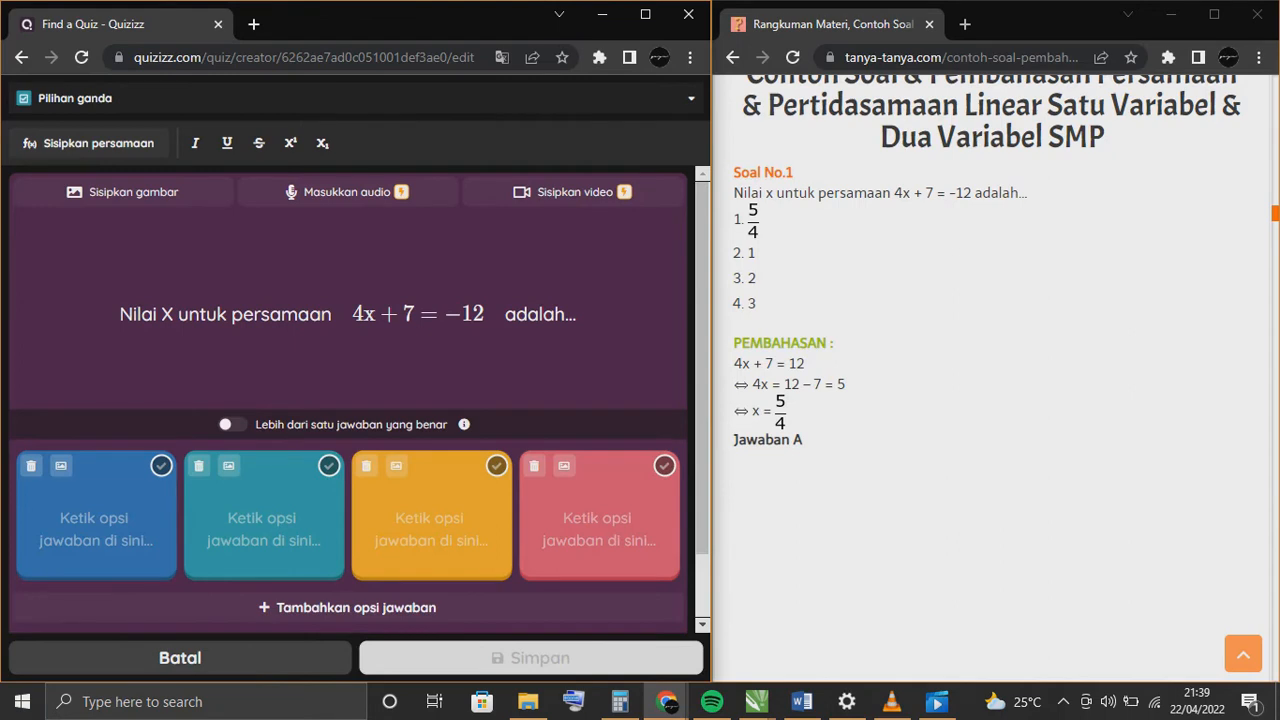
Enter the fraction 5/4 as a formatted equation in the first answer option.
left_click(97, 528)
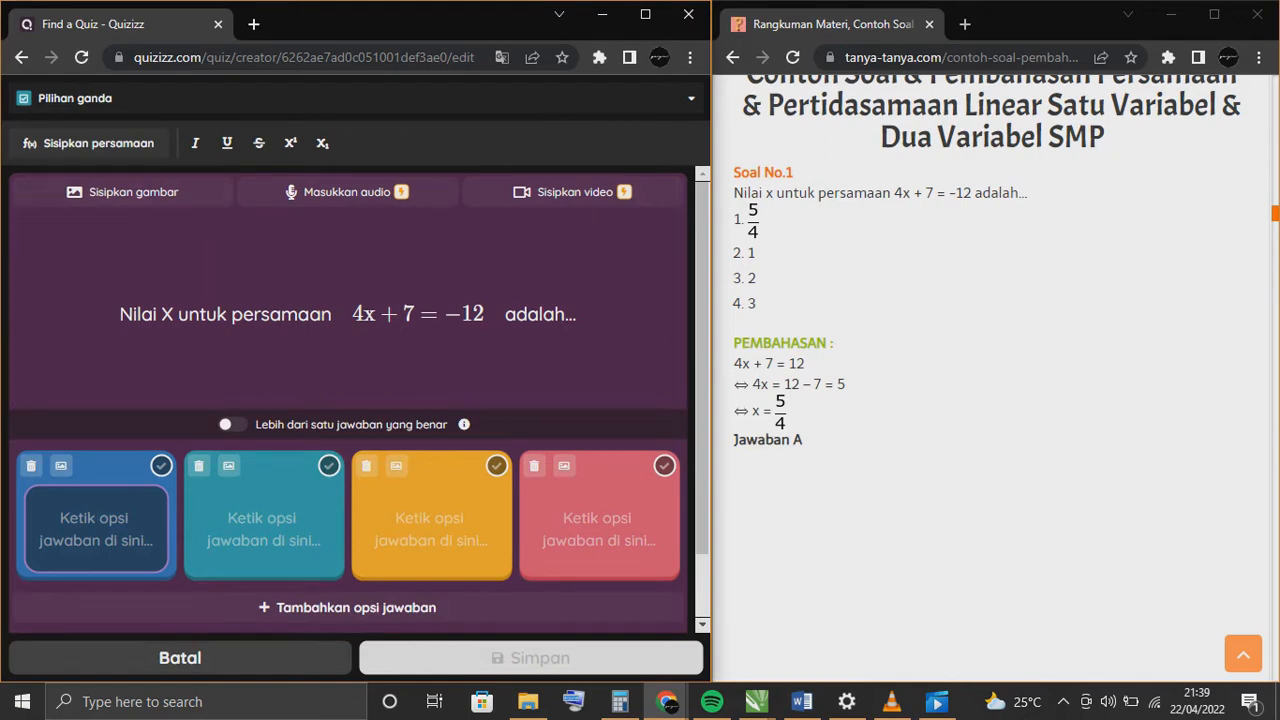
type("5/4")
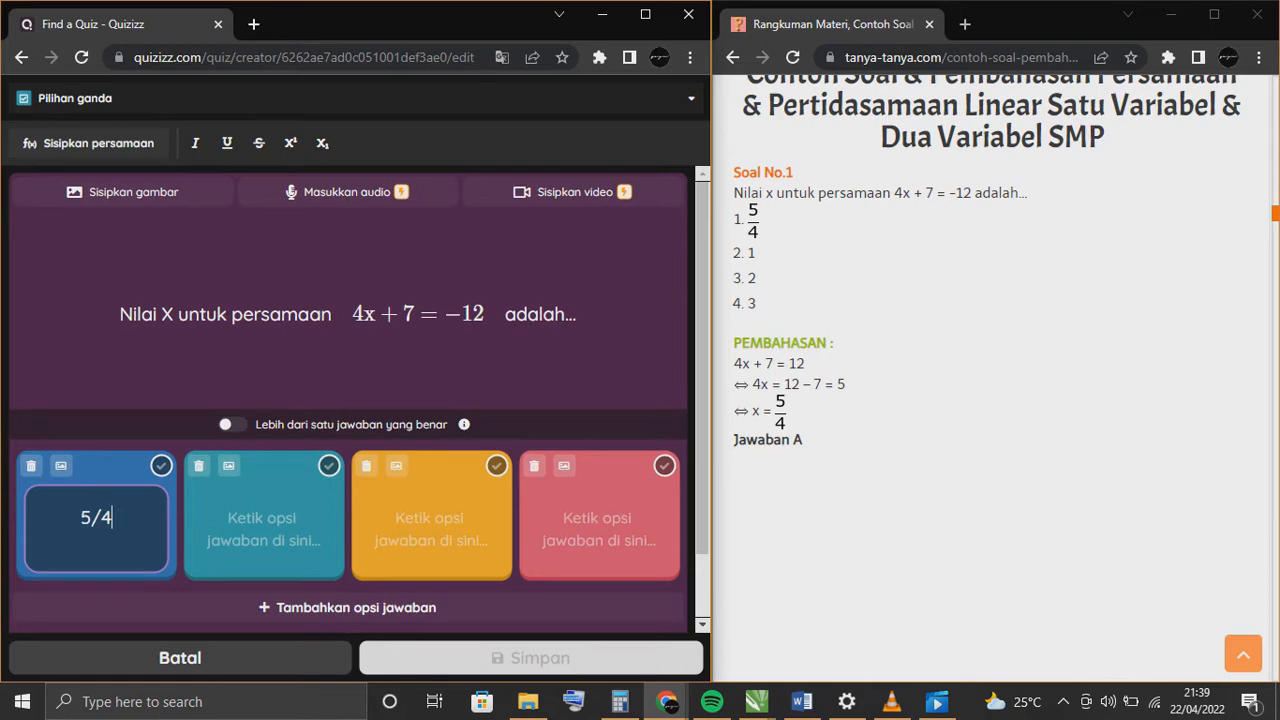
key("BackSpace")
key("BackSpace")
key("BackSpace")
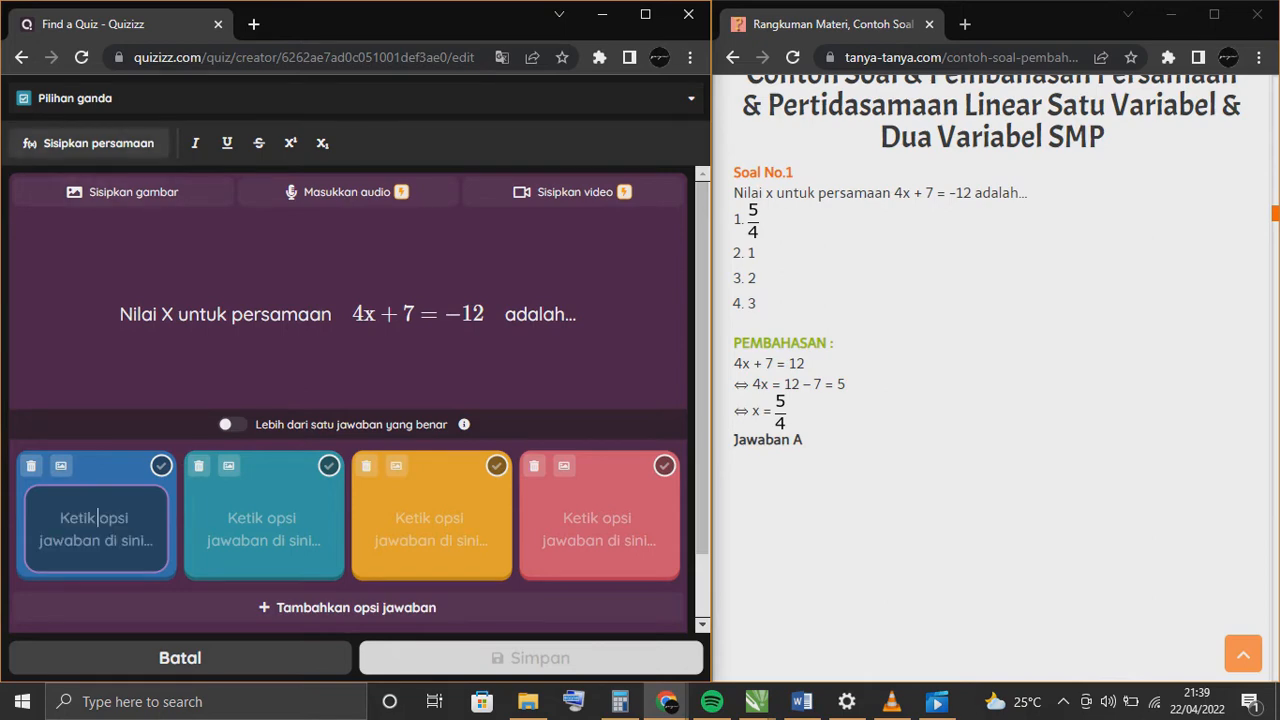
left_click(88, 143)
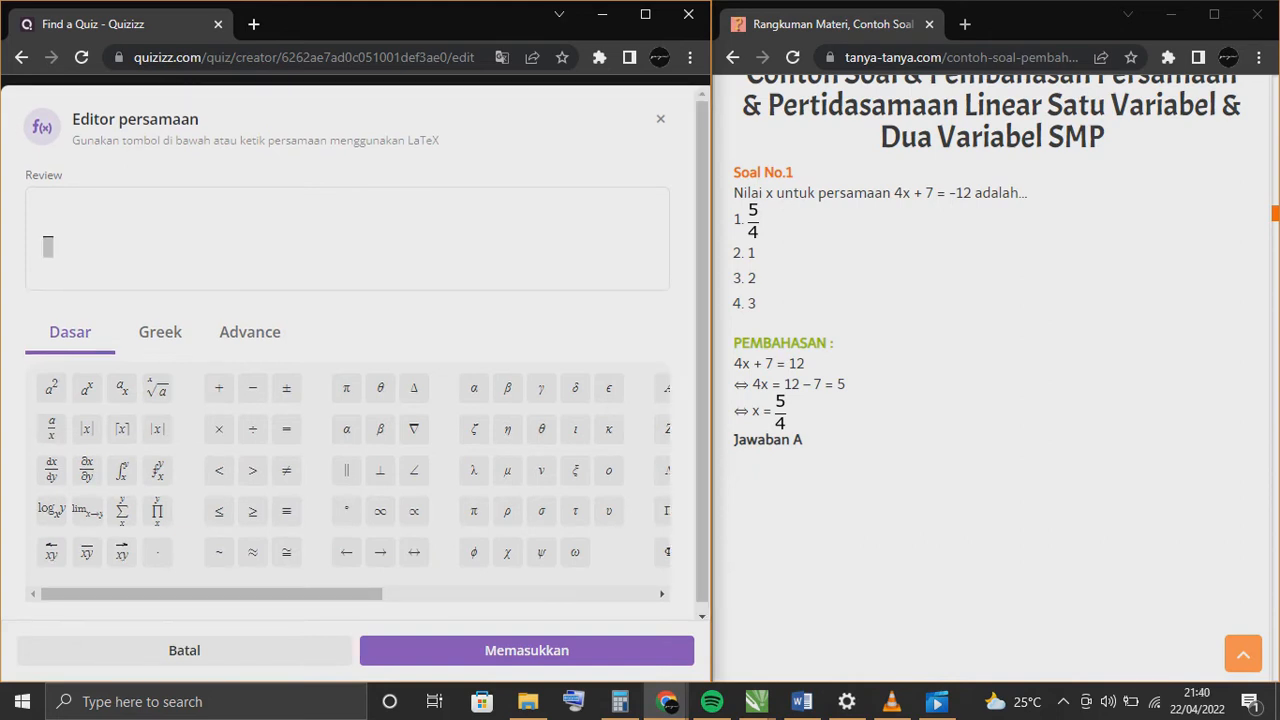
type("5")
key("Down")
type("4")
left_click(527, 650)
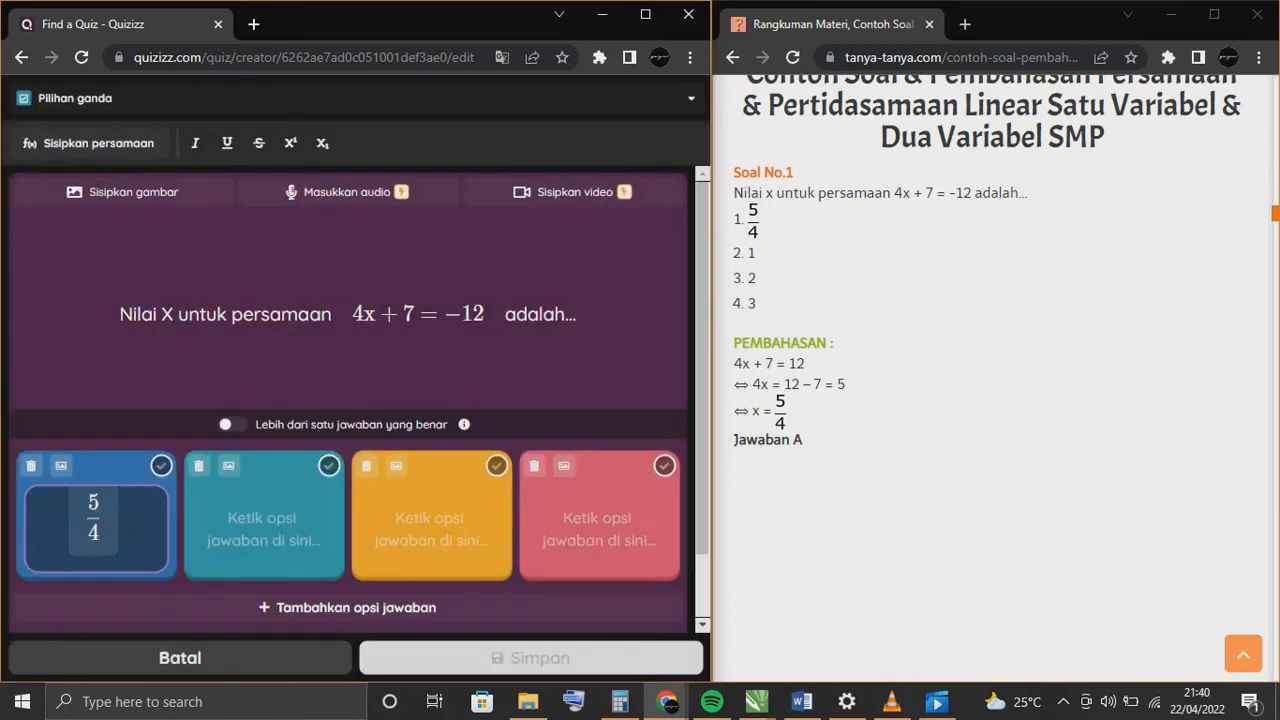
Fill in the second, third and fourth answer options with 1, 2 and 3.
left_click(265, 518)
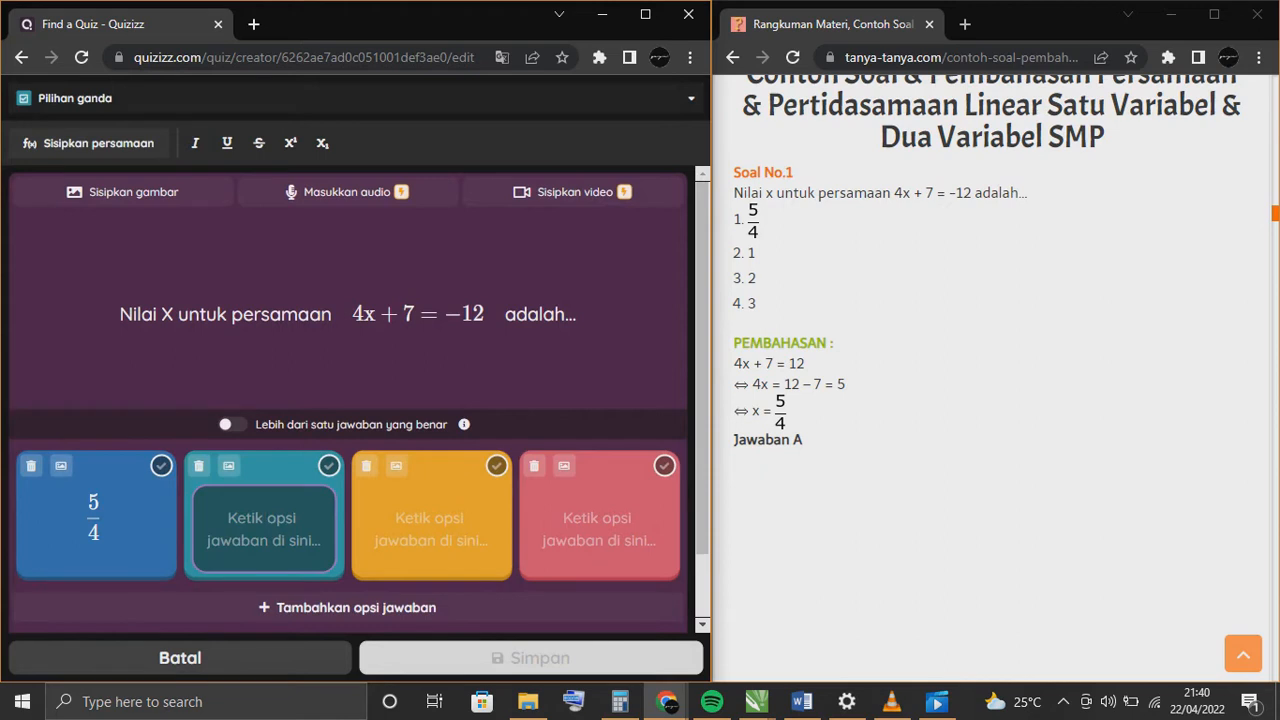
type("1")
left_click(433, 518)
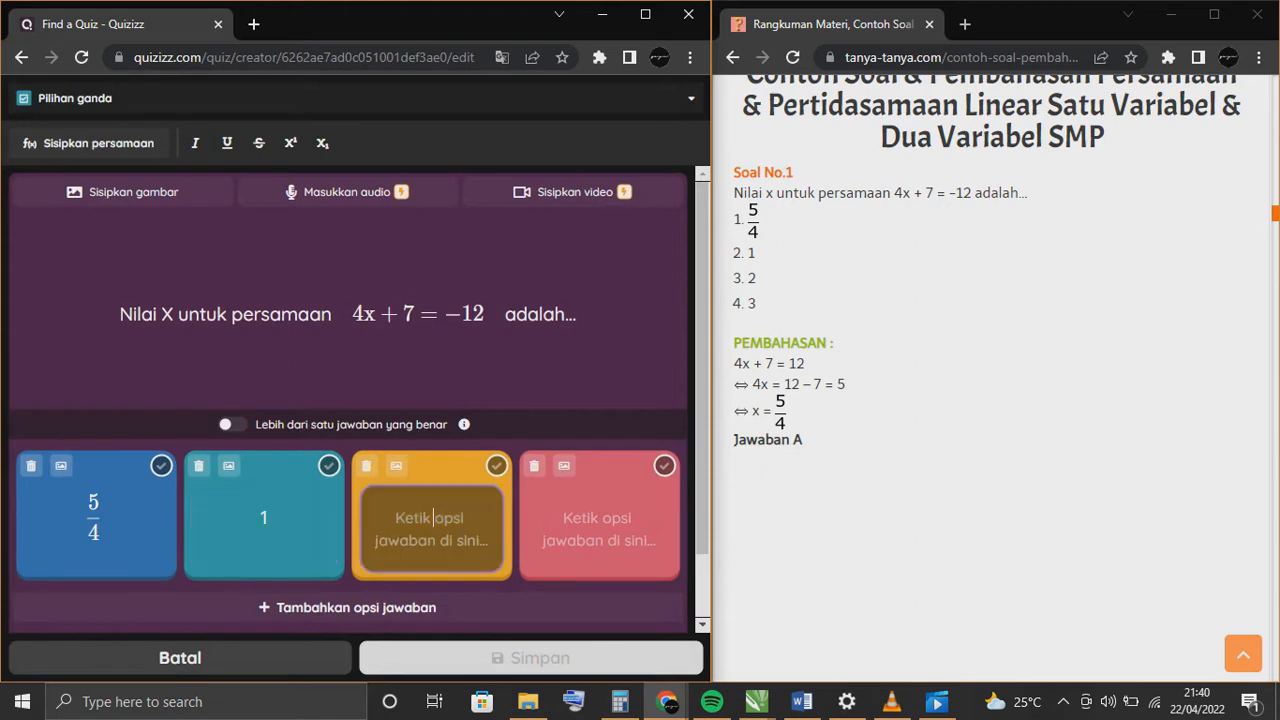
type("2")
left_click(600, 518)
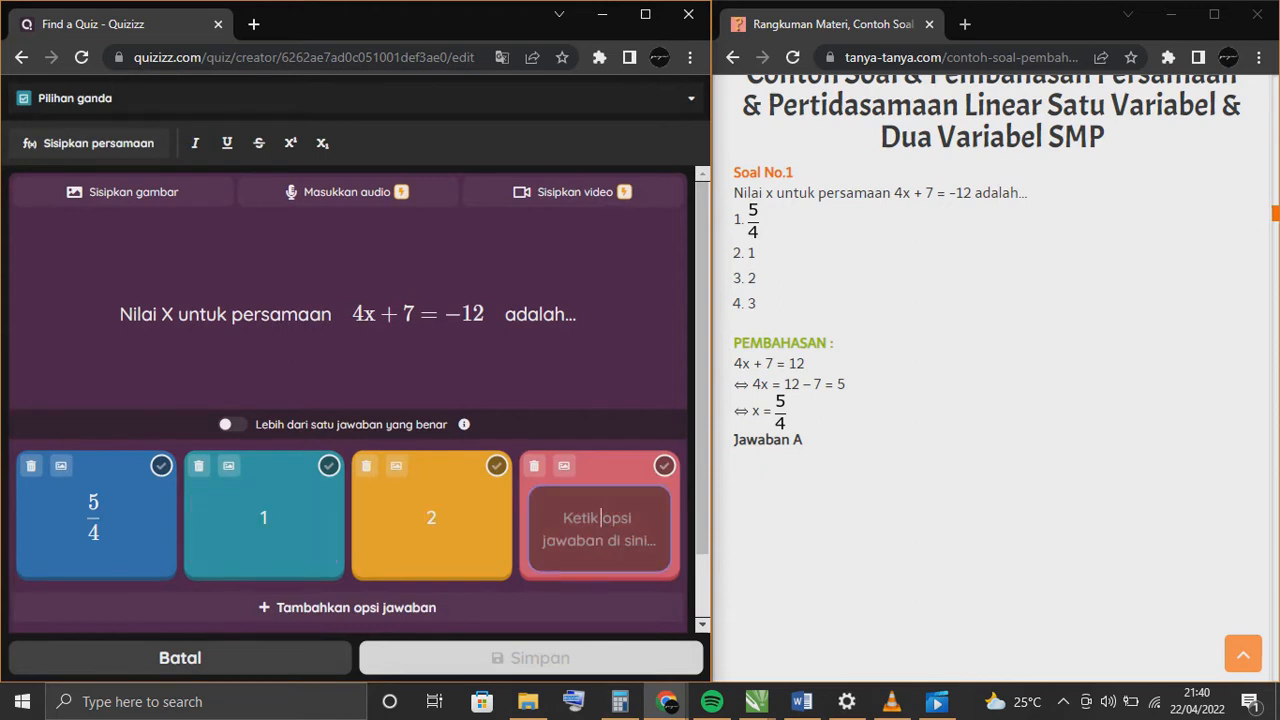
type("3")
Mark 5/4 as the correct answer and save the question with the 30-second time limit.
scroll(360, 400, "down", 1)
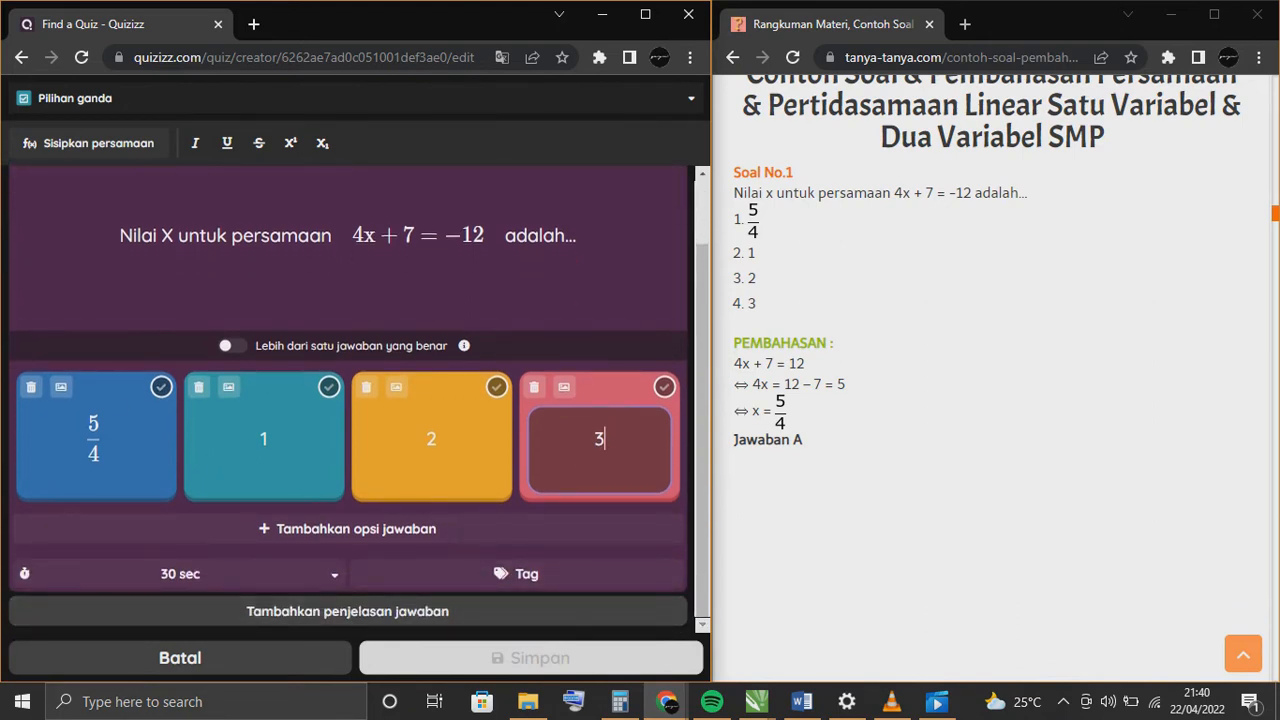
left_click(161, 387)
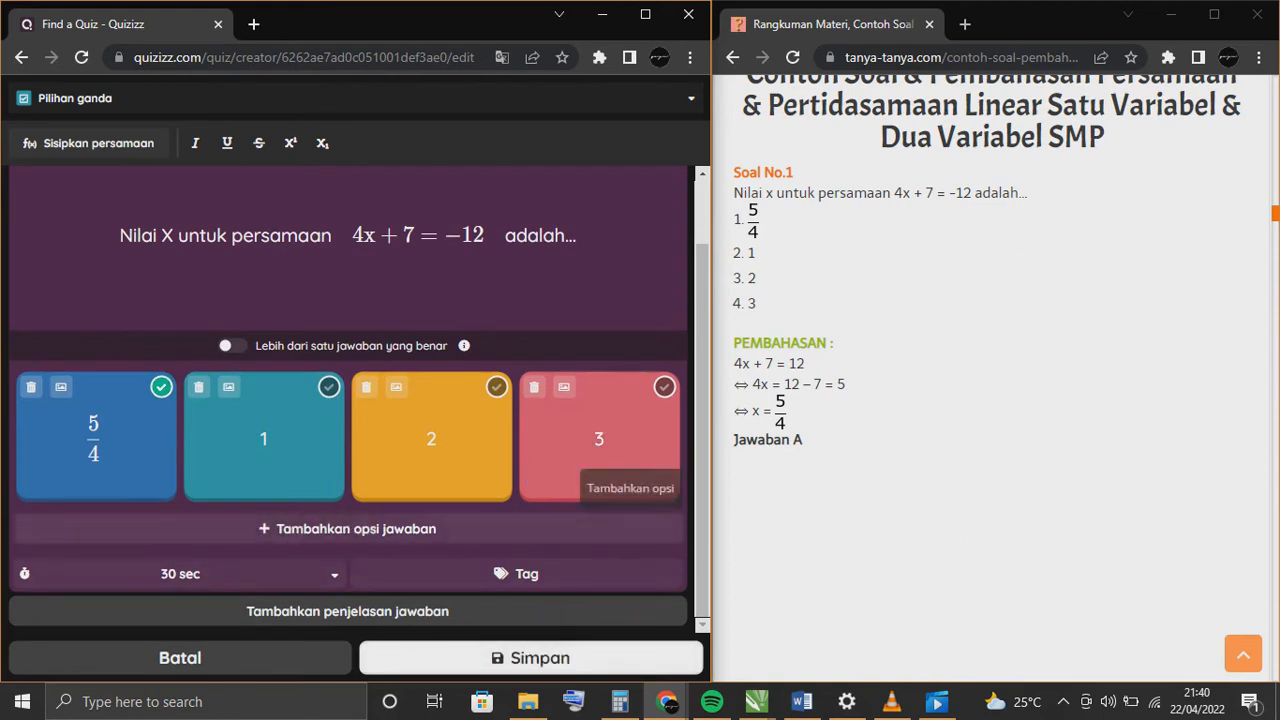
left_click(180, 574)
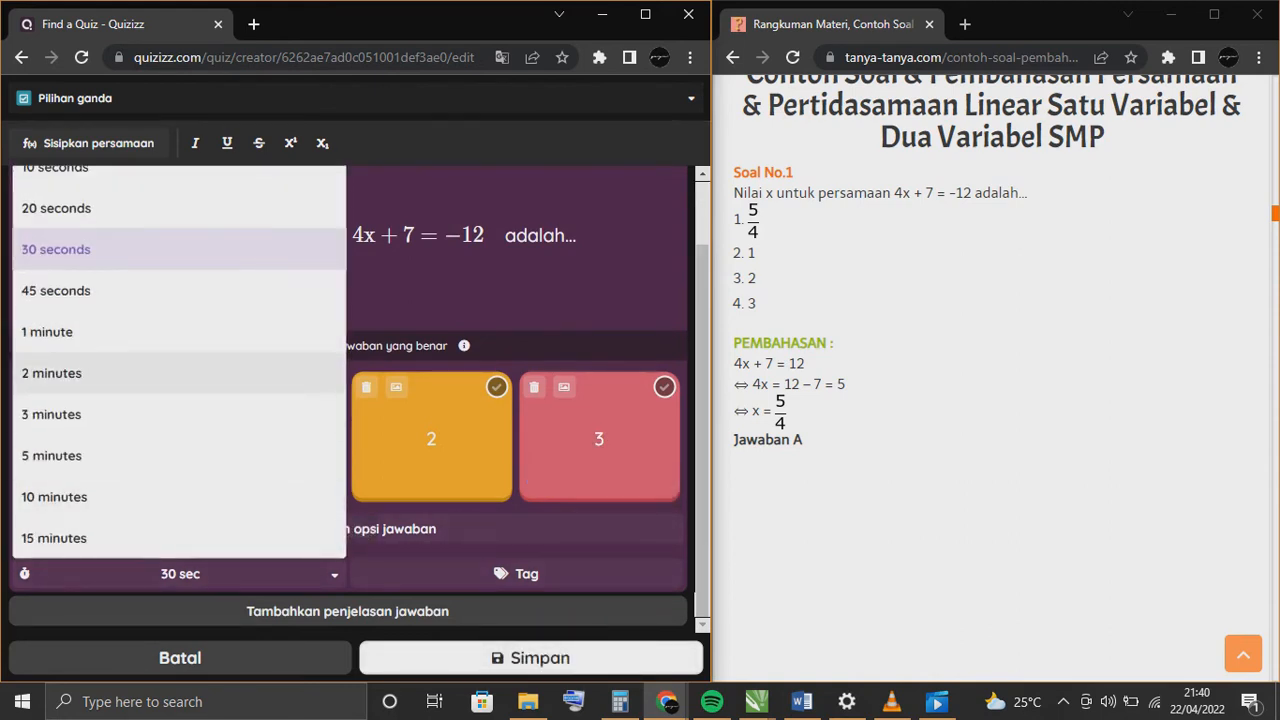
scroll(180, 289, "up", 1)
left_click(180, 328)
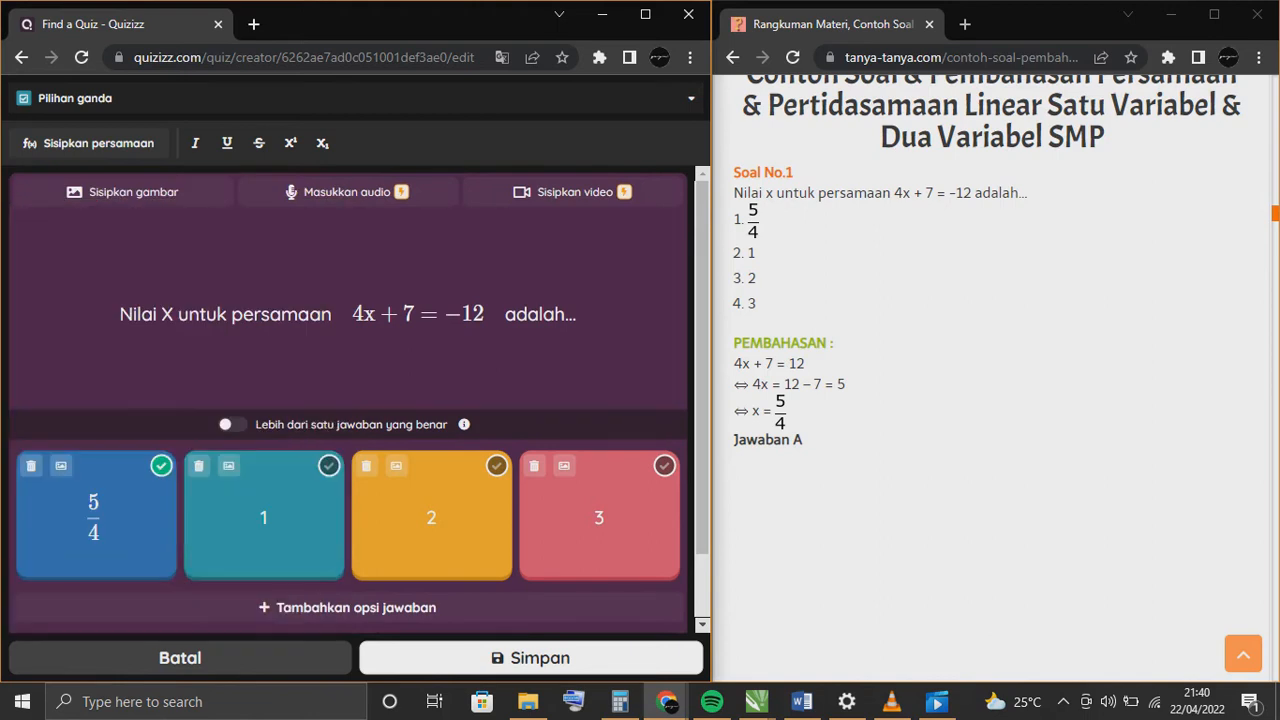
scroll(180, 400, "down", 1)
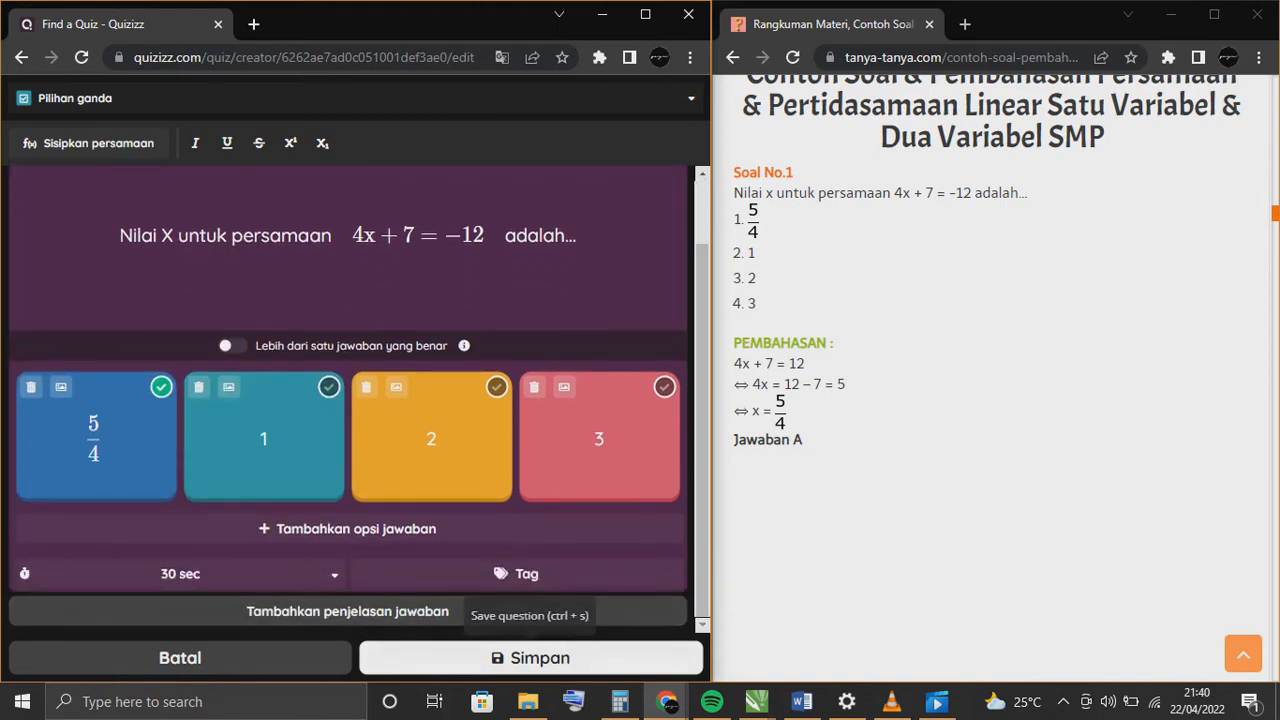
left_click(530, 658)
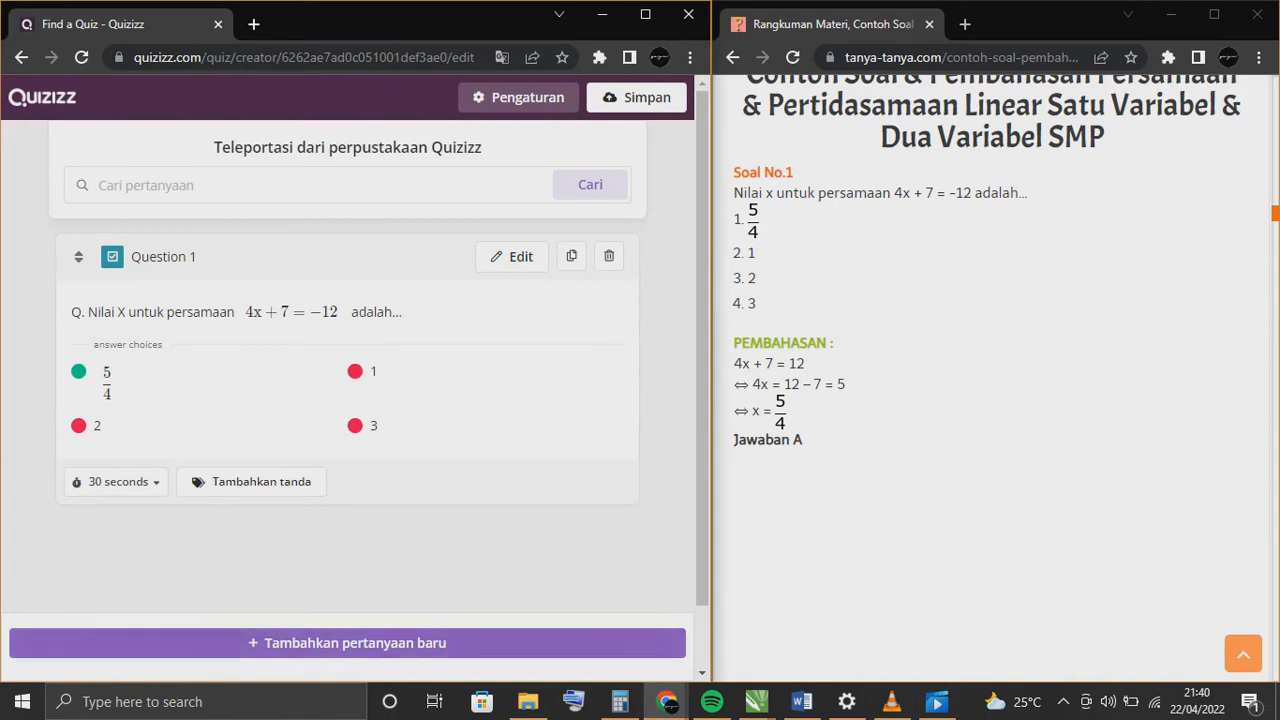
Add a new "Isian singkat" question and bring Soal No.2 into view on the sample question page.
left_click(347, 643)
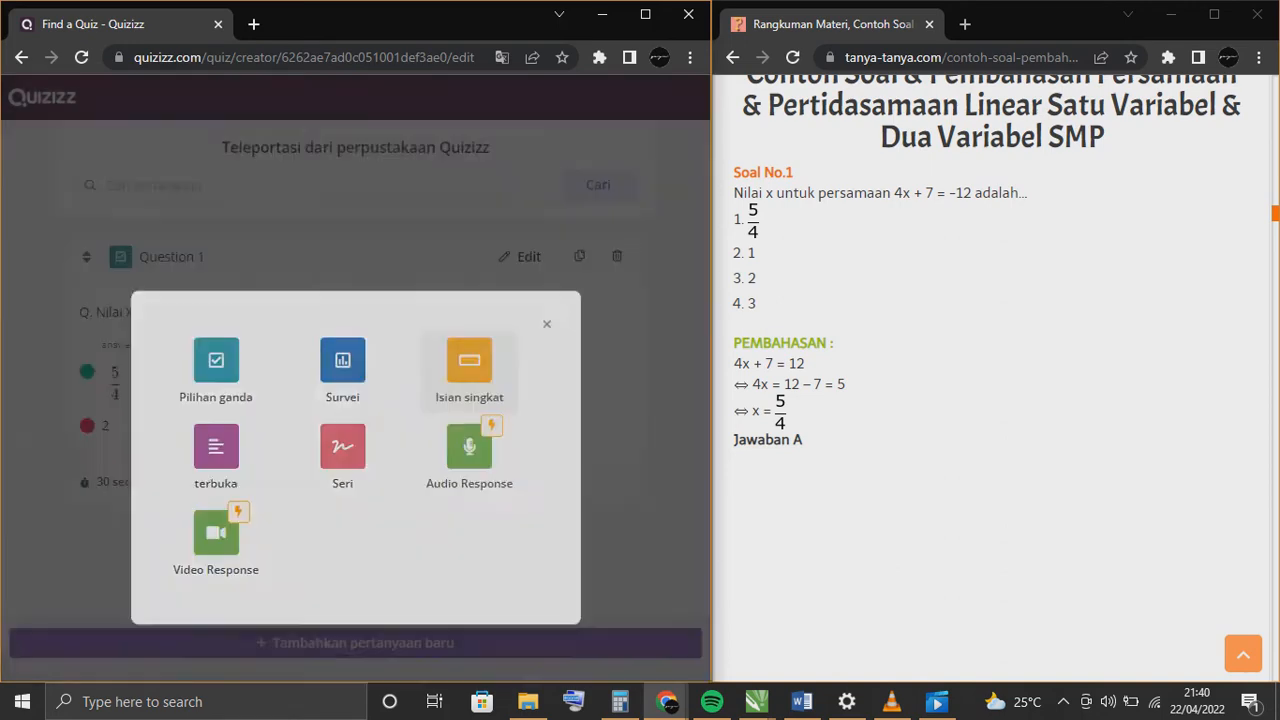
left_click(469, 368)
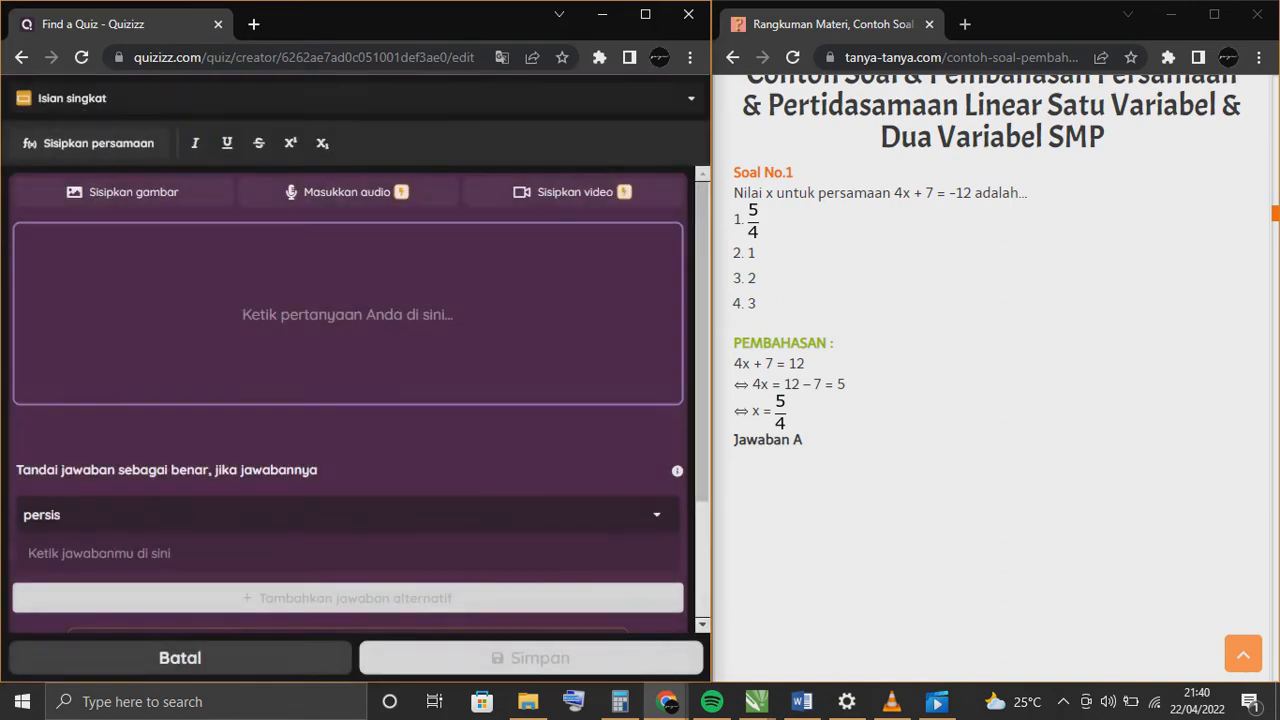
scroll(995, 400, "down", 5)
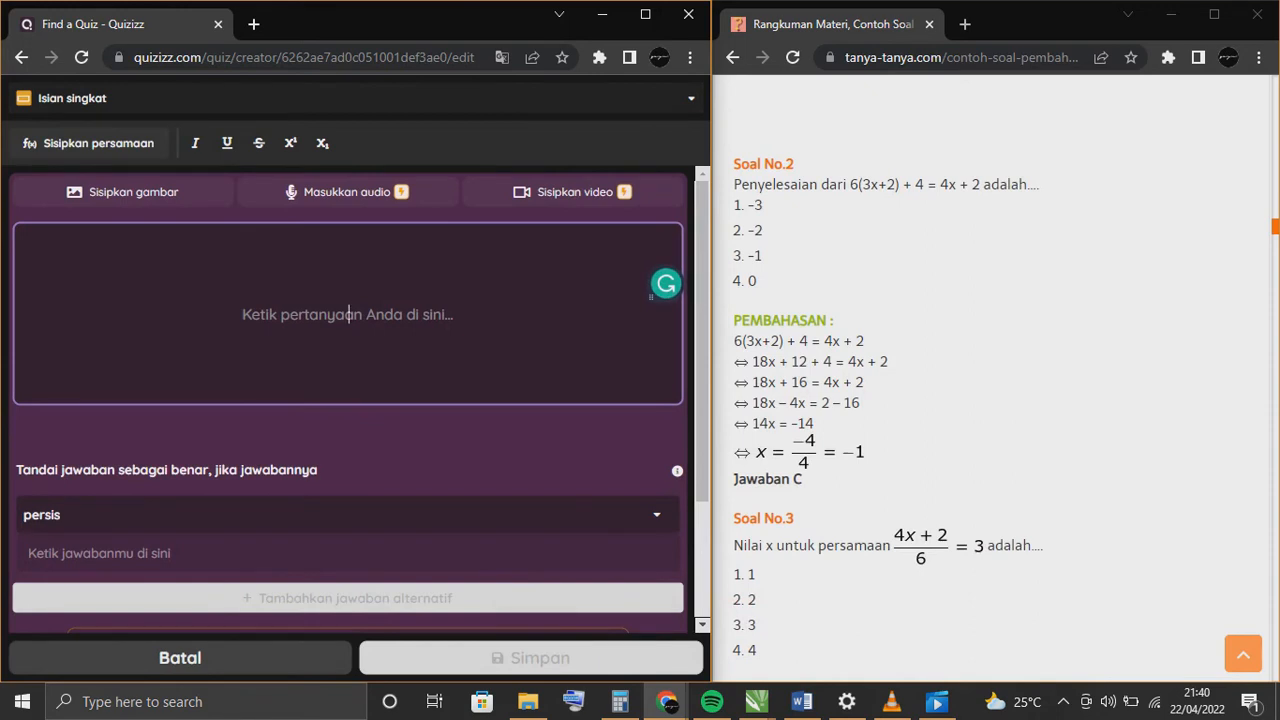
Enter "Penyelesaian dari" as the beginning of the short-answer question text.
type("Peneyelsas")
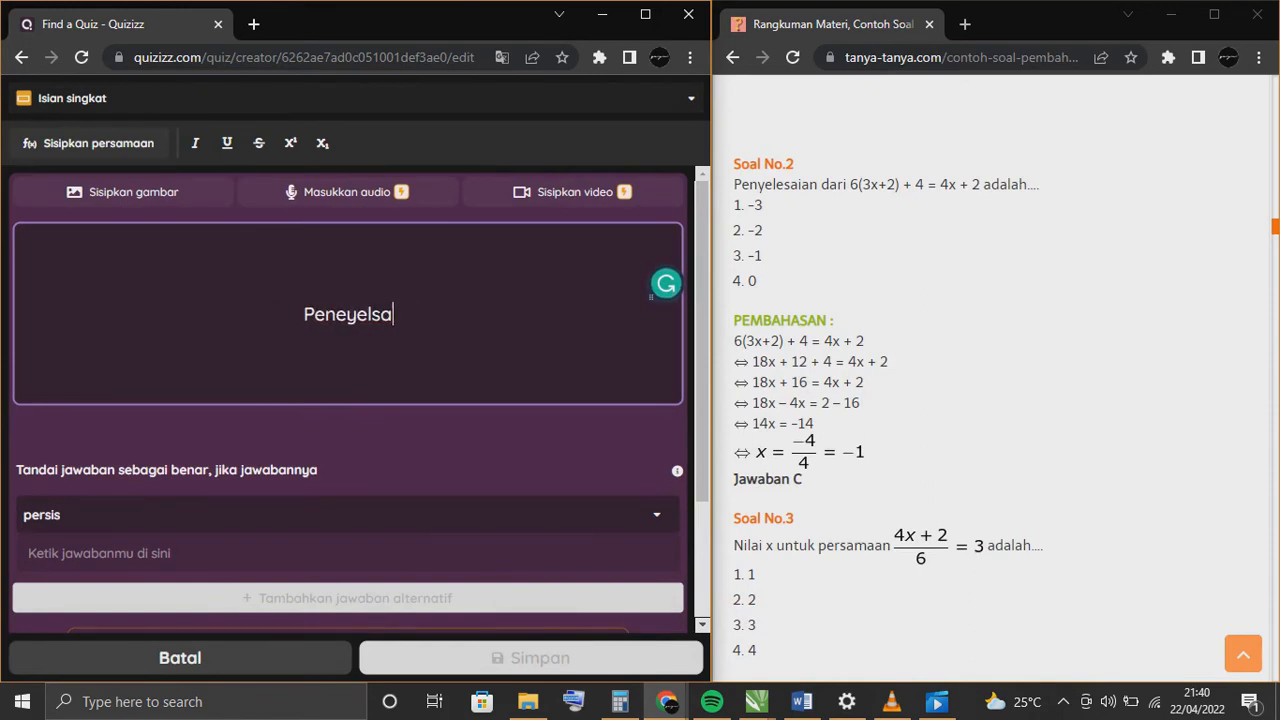
key("BackSpace")
key("BackSpace")
key("BackSpace")
key("BackSpace")
key("BackSpace")
key("BackSpace")
key("BackSpace")
key("BackSpace")
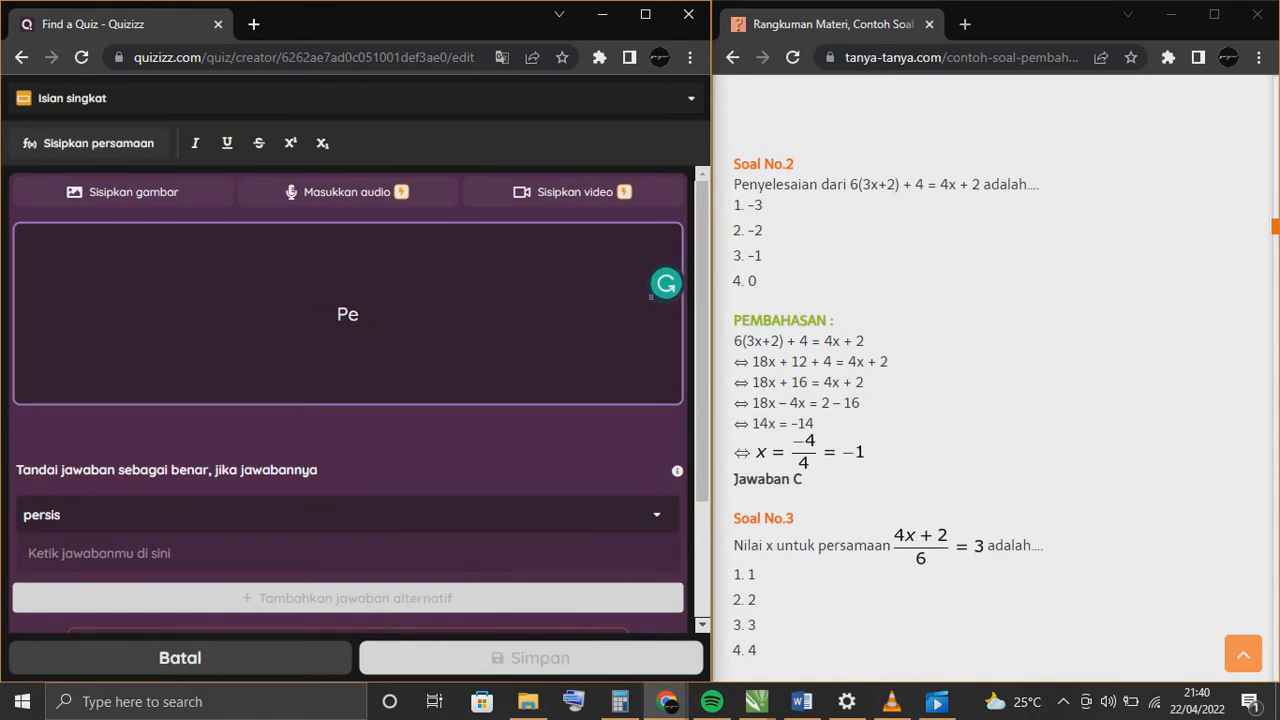
type("nyelesa")
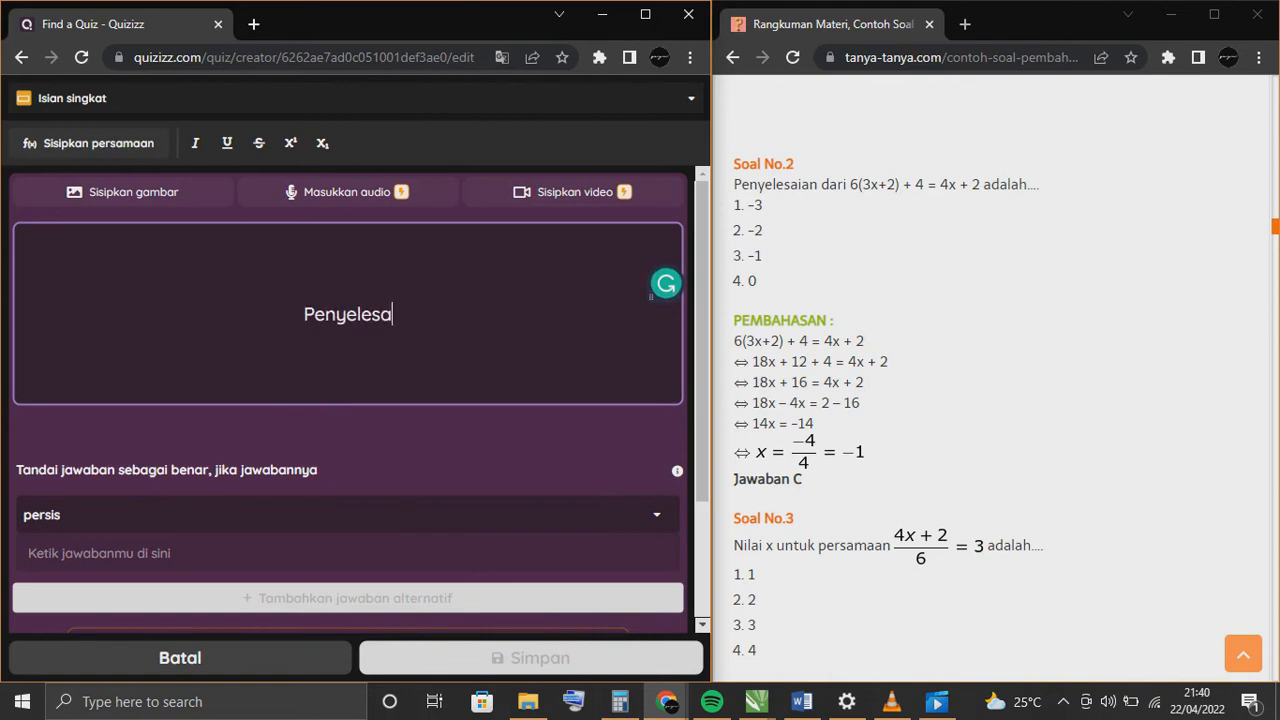
type("ian dar")
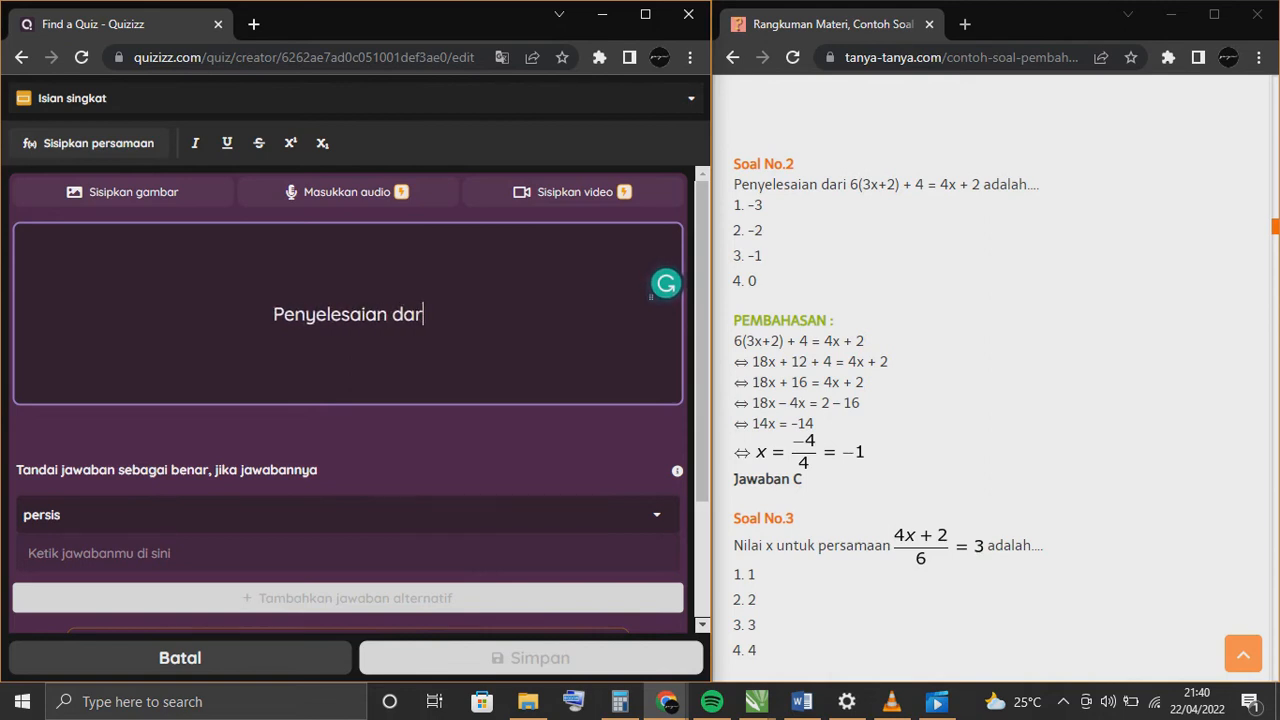
type("i 6")
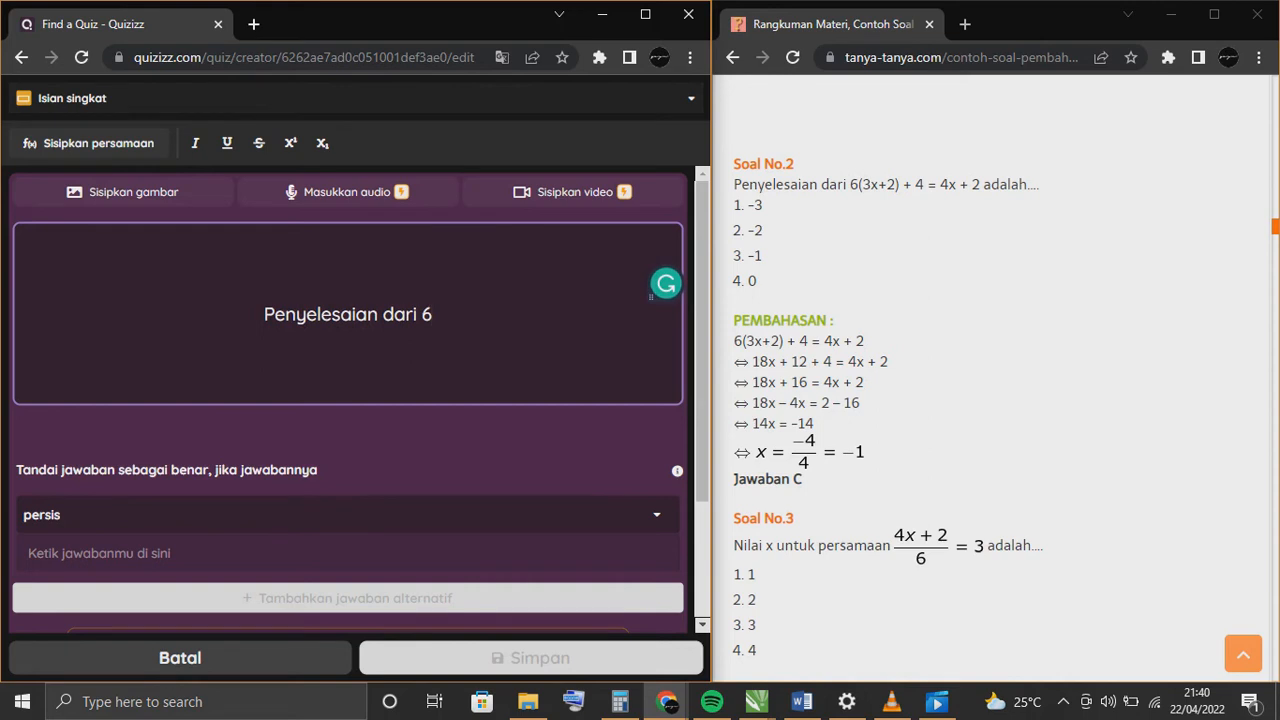
key("BackSpace")
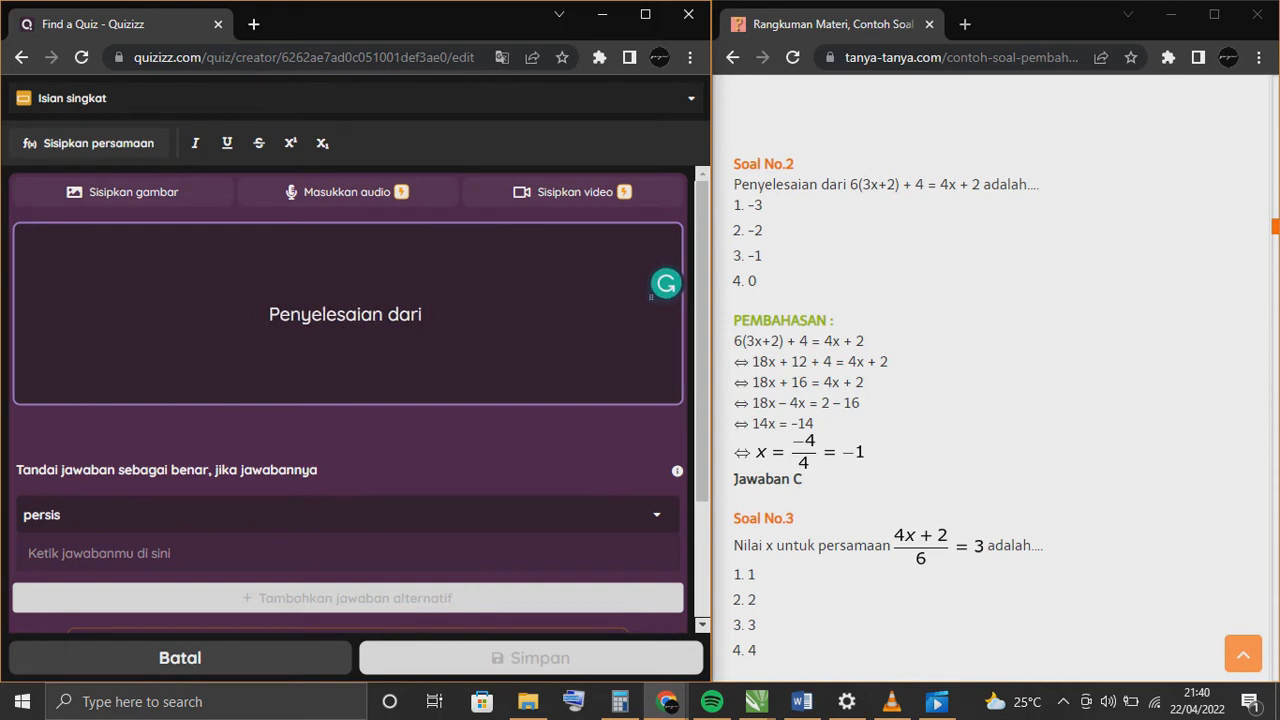
Insert the equation 6(3x+2)+4=4x+2 after the question text "Penyelesaian dari".
left_click(88, 143)
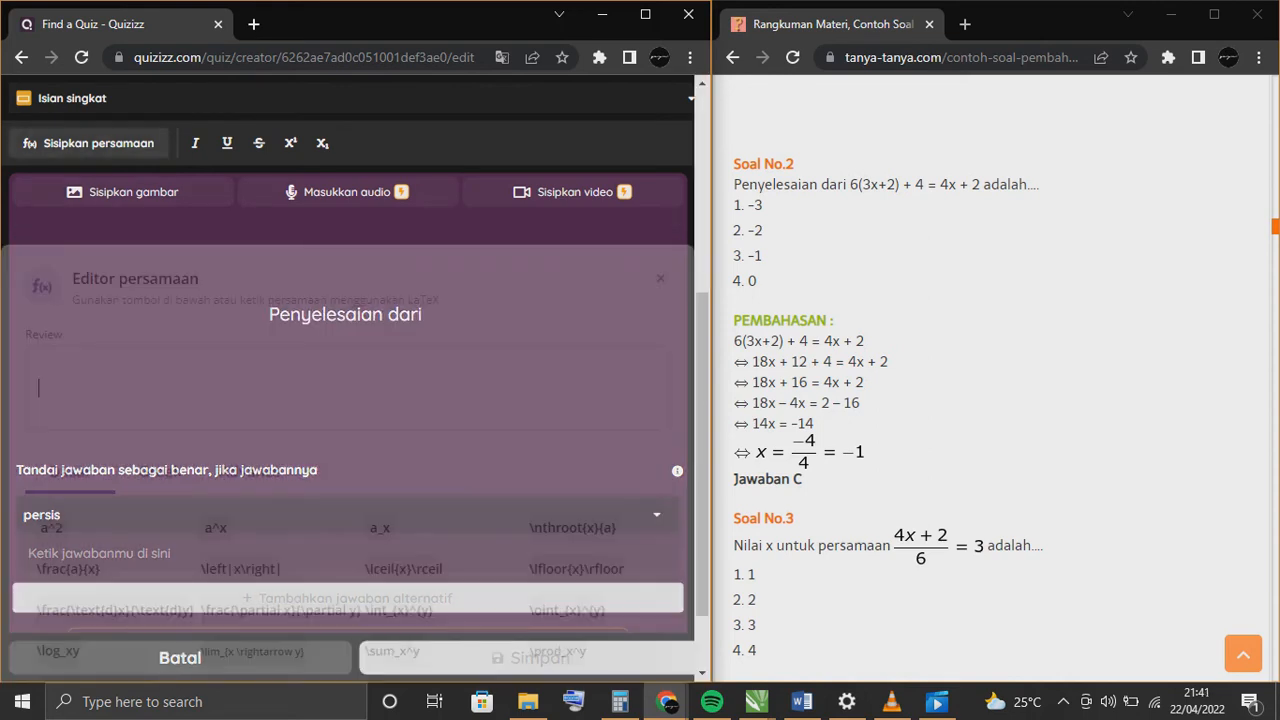
type("6")
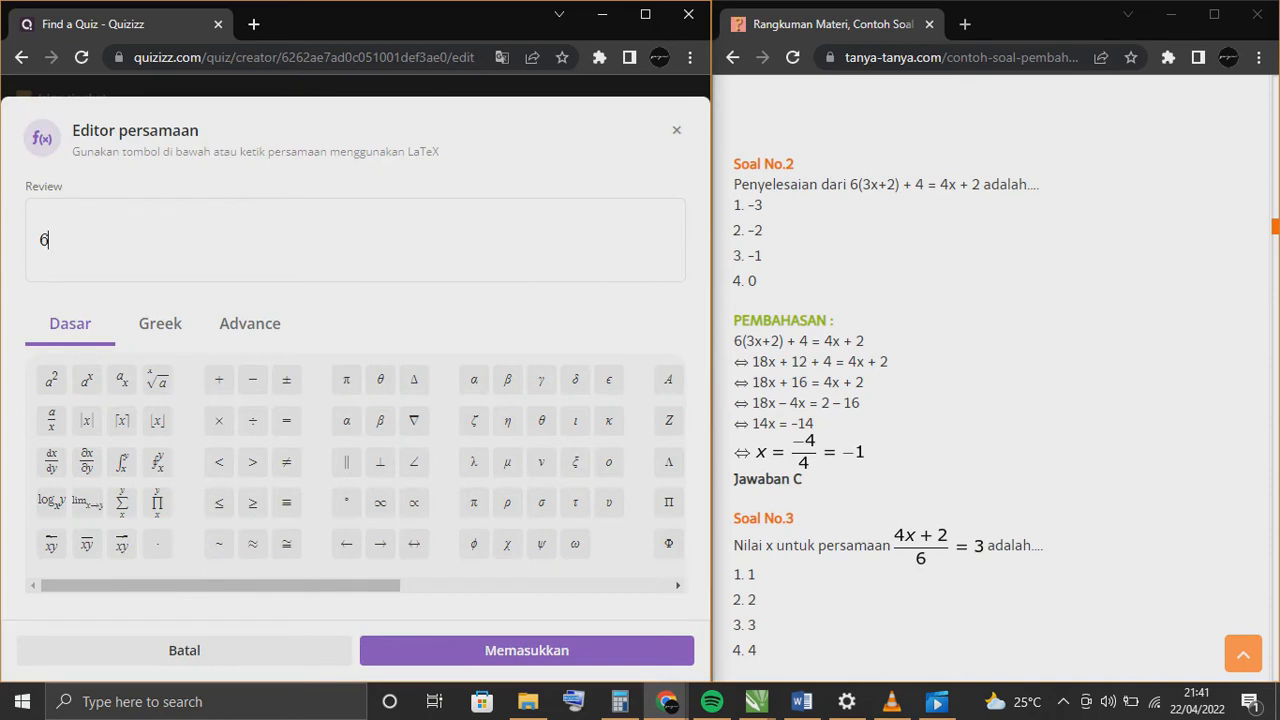
type("(3s")
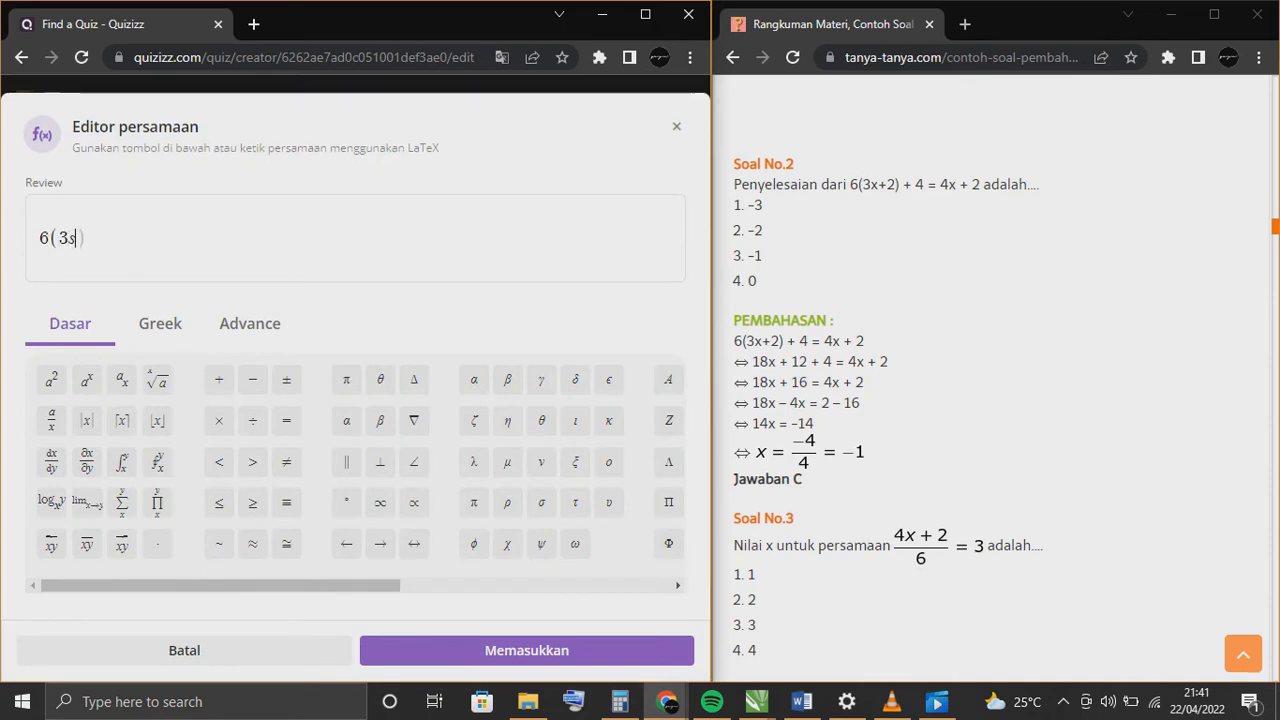
type("+2")
key("BackSpace")
key("BackSpace")
key("BackSpace")
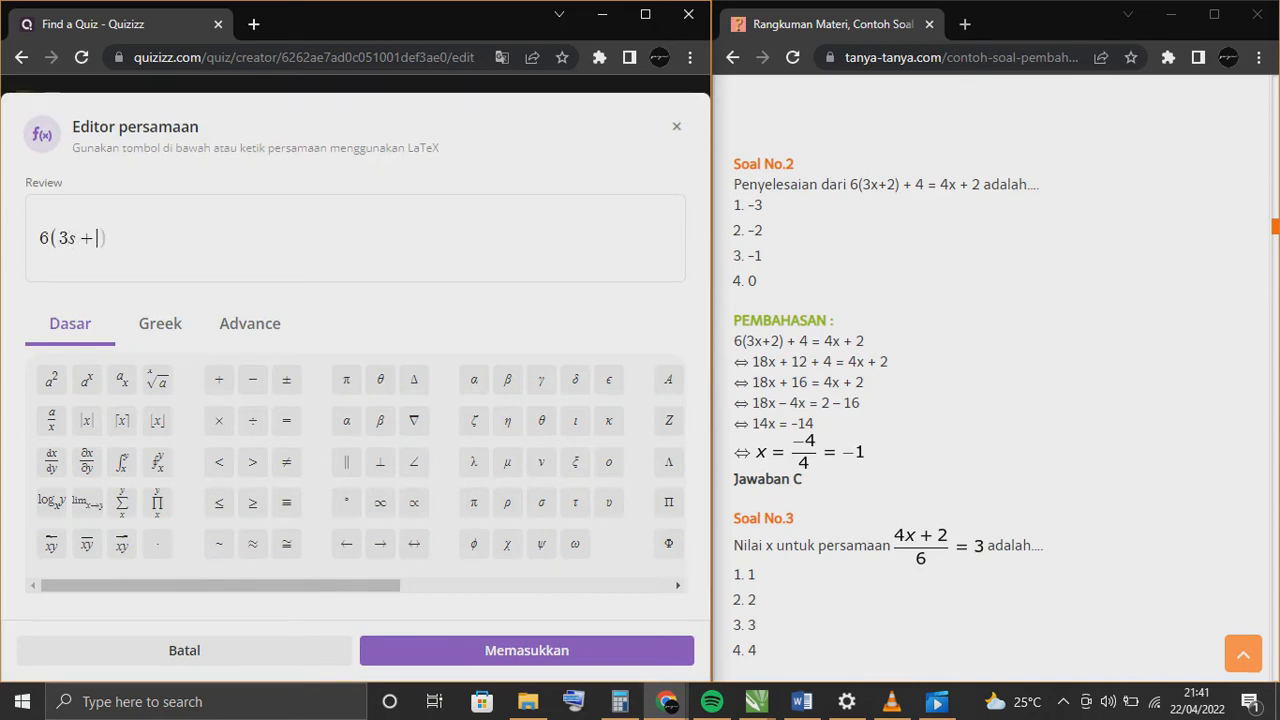
type("x")
key("BackSpace")
type("X")
key("BackSpace")
type("x + 2")
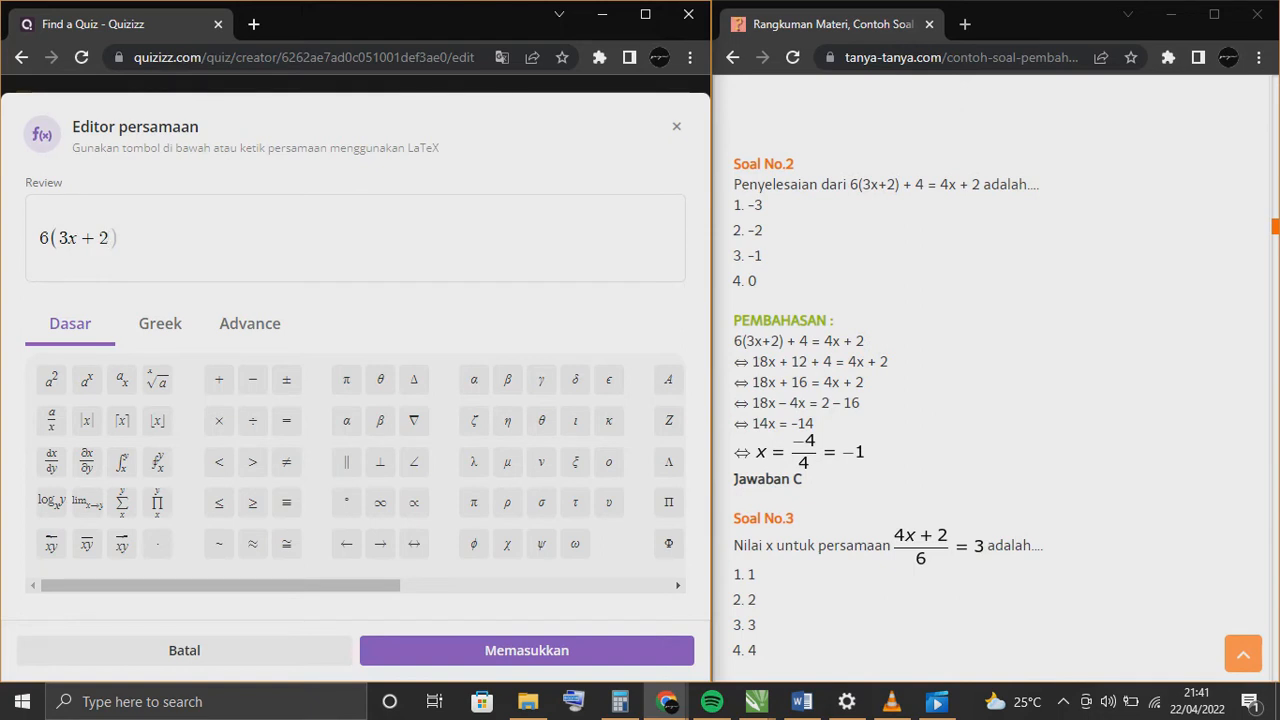
type(") + 4 = 4x + 2")
left_click(527, 650)
Enter -1 as the accepted answer, keeping the matching condition "persis".
scroll(450, 320, "down", 3)
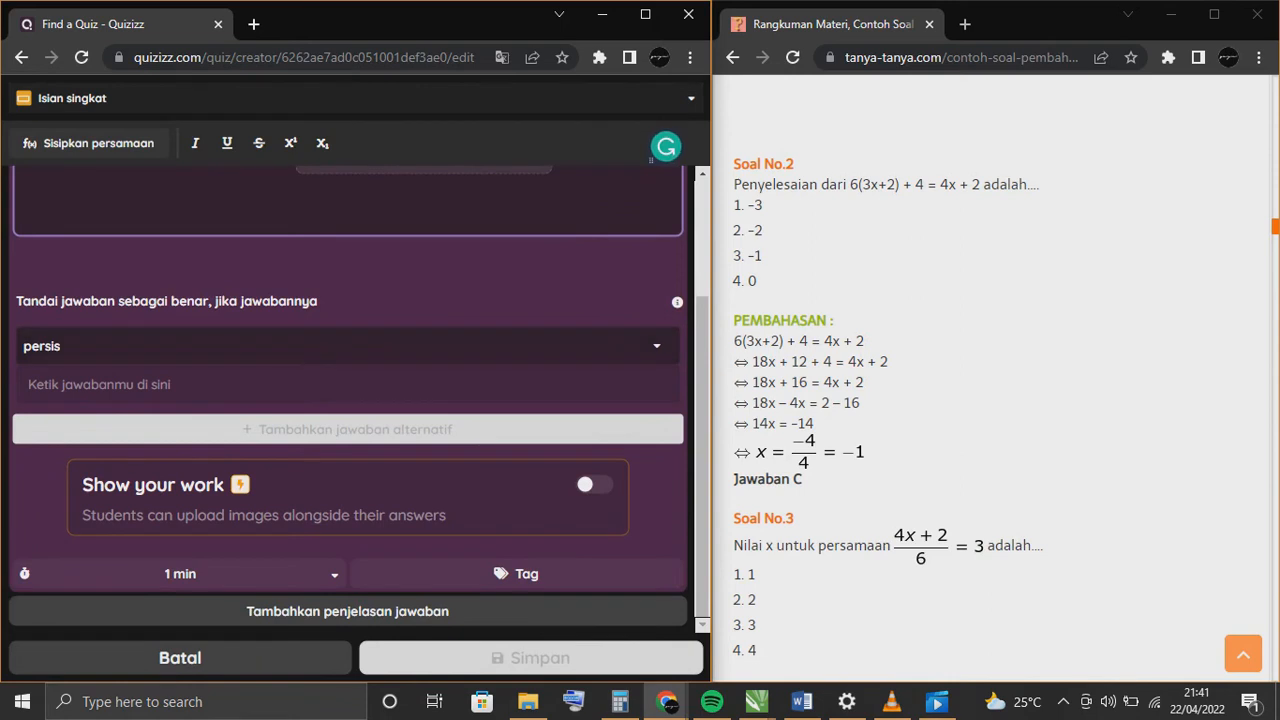
left_click(348, 385)
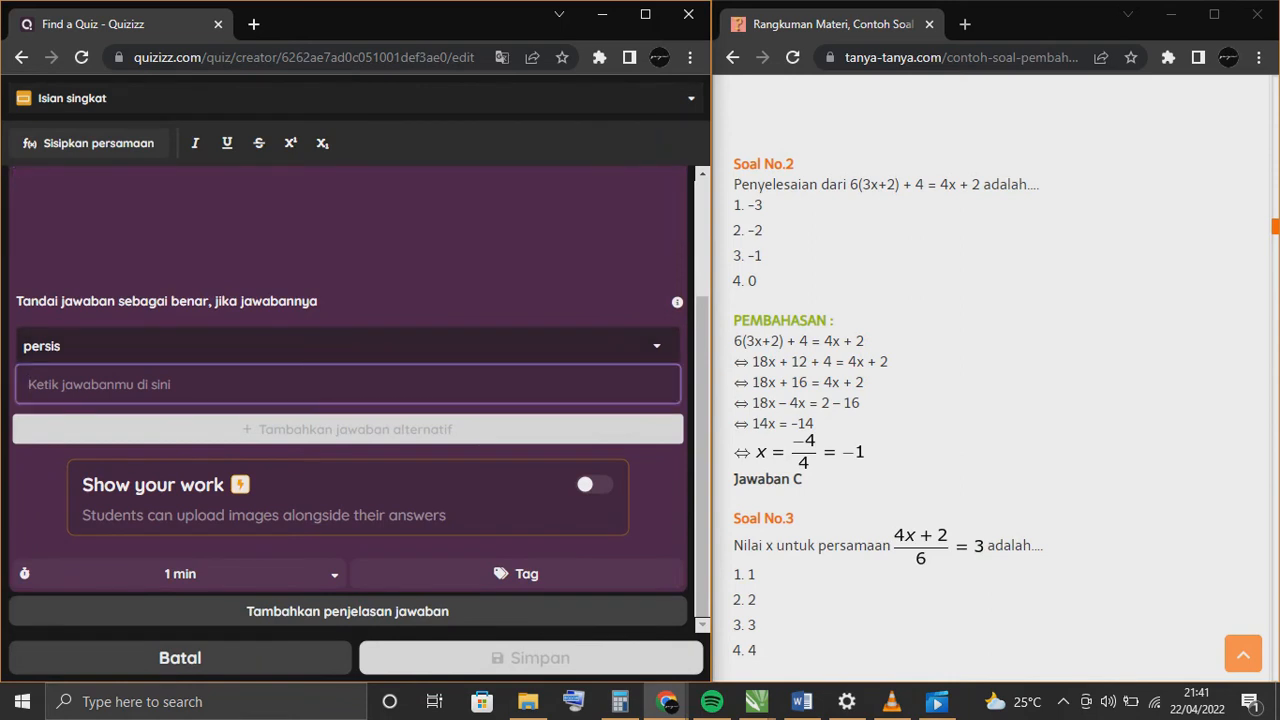
type("-1")
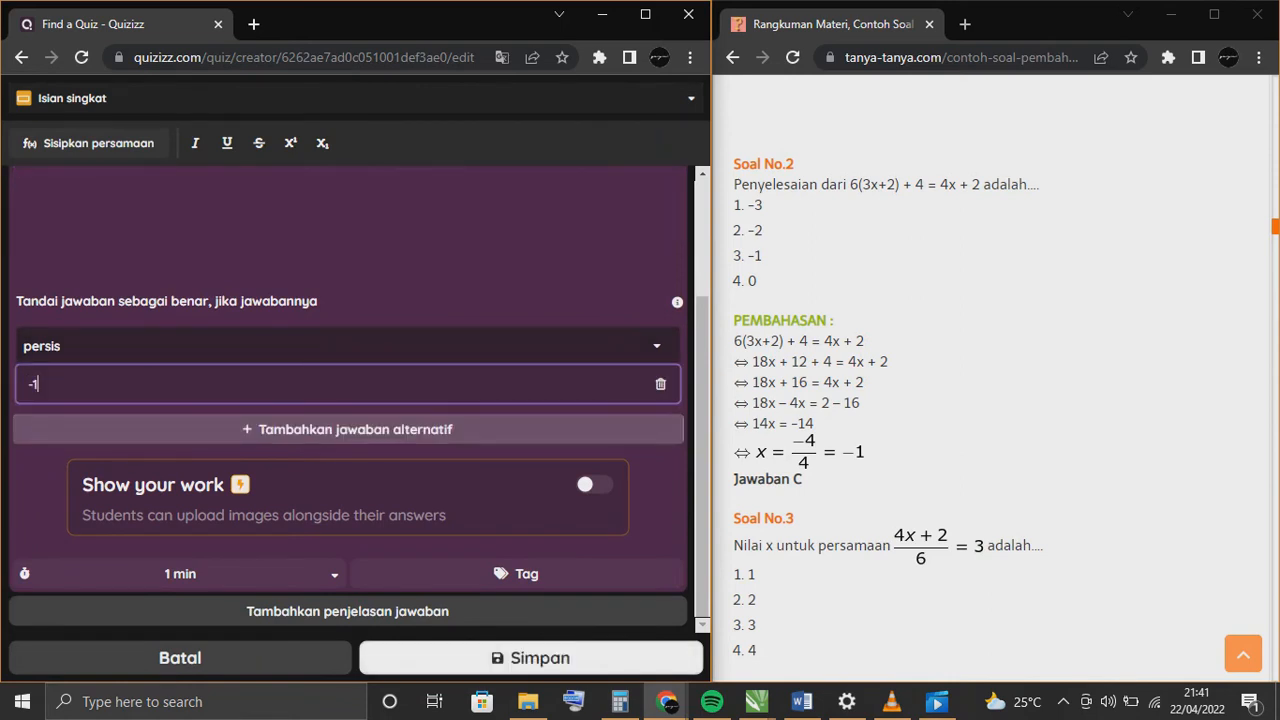
Set the short-answer question's time limit to 30 seconds and save the question.
left_click(180, 573)
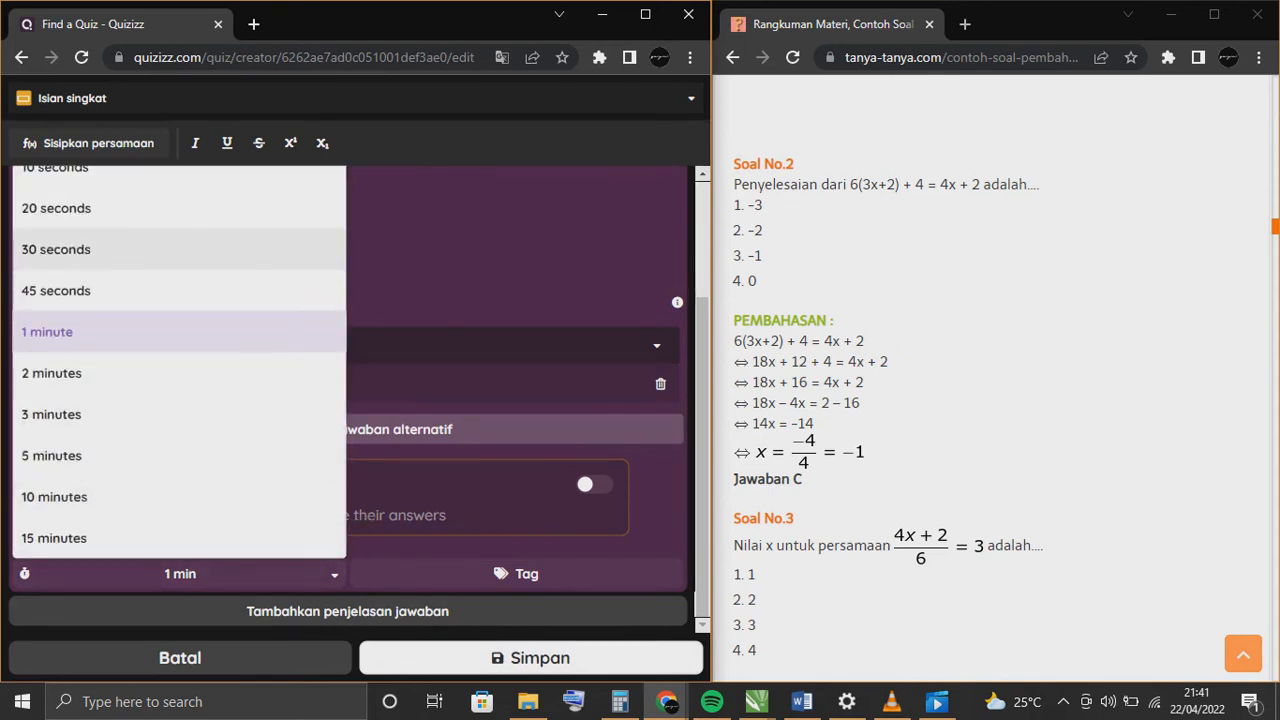
left_click(56, 249)
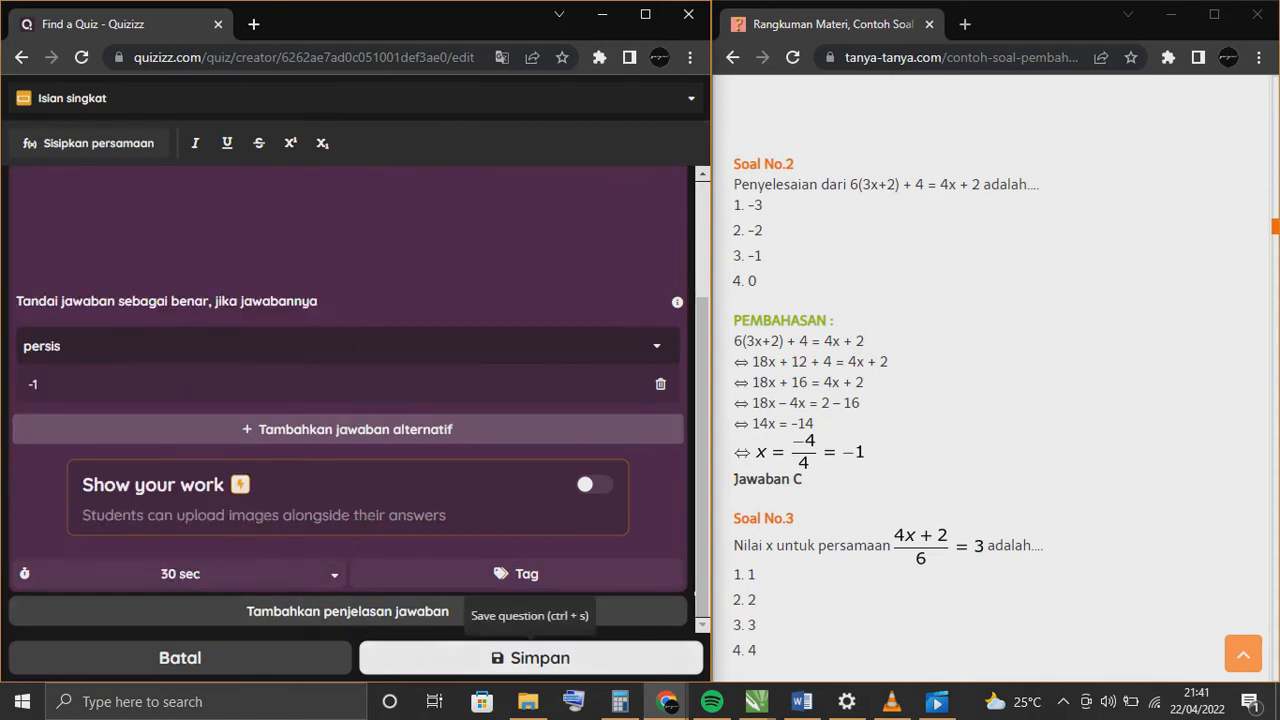
left_click(530, 657)
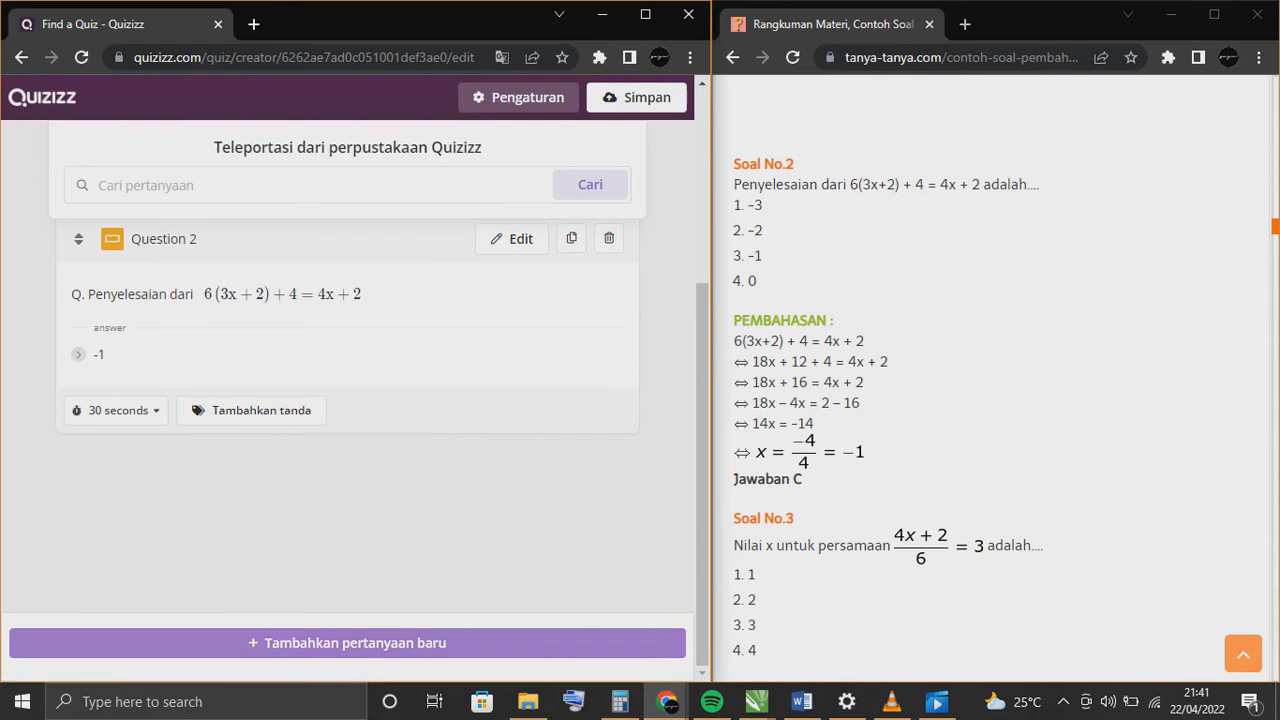
Add a new "Pilihan ganda" question to the quiz as the third question.
left_click(350, 643)
left_click(208, 288)
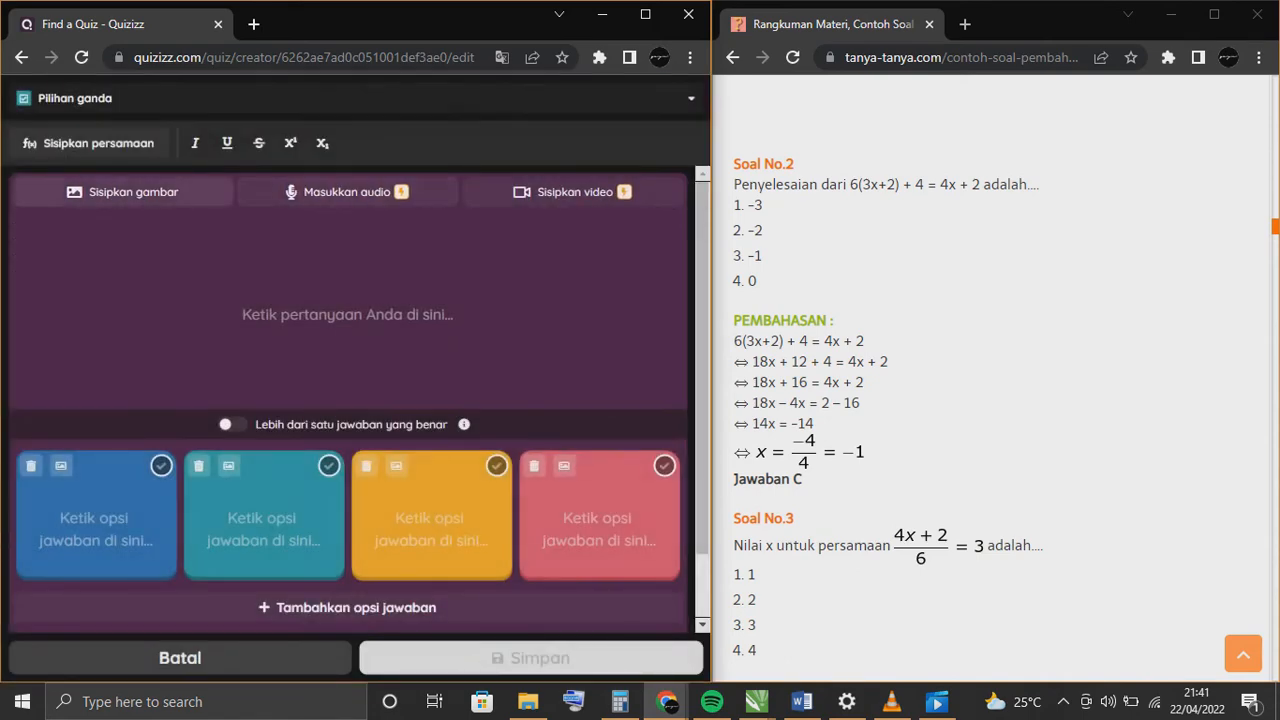
left_click(123, 191)
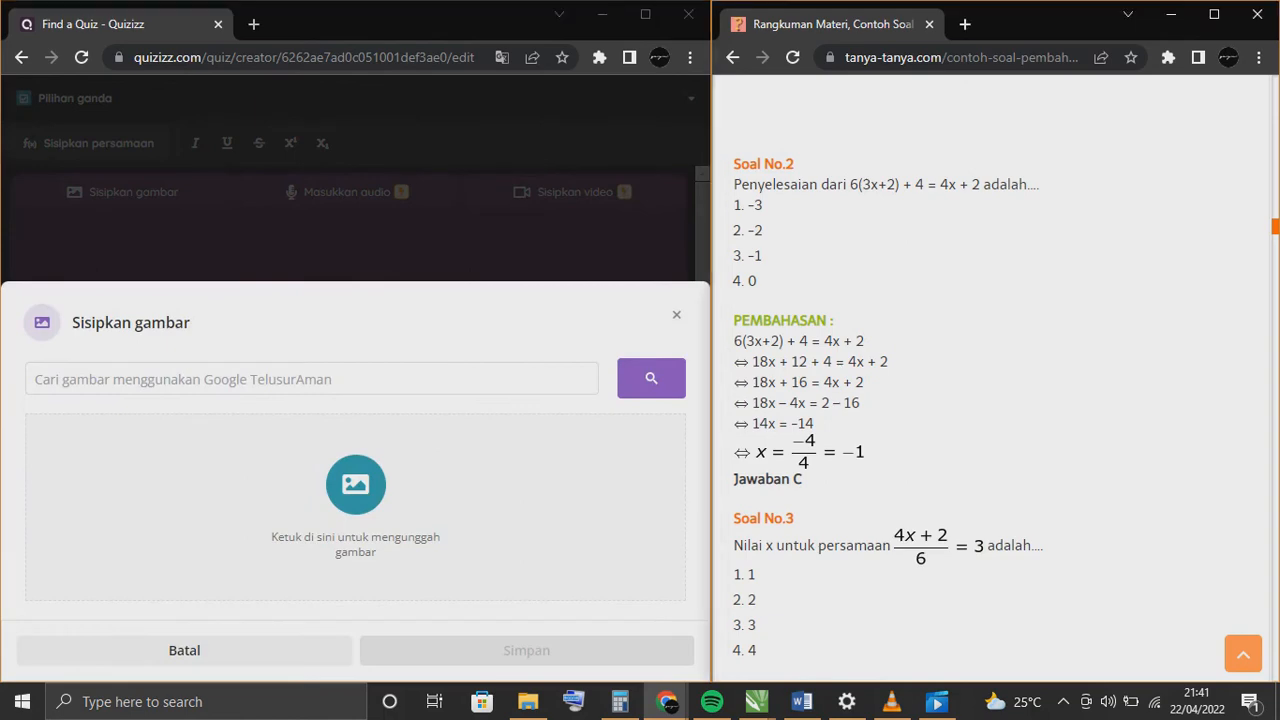
scroll(888, 380, "down", 15)
scroll(985, 380, "up", 10)
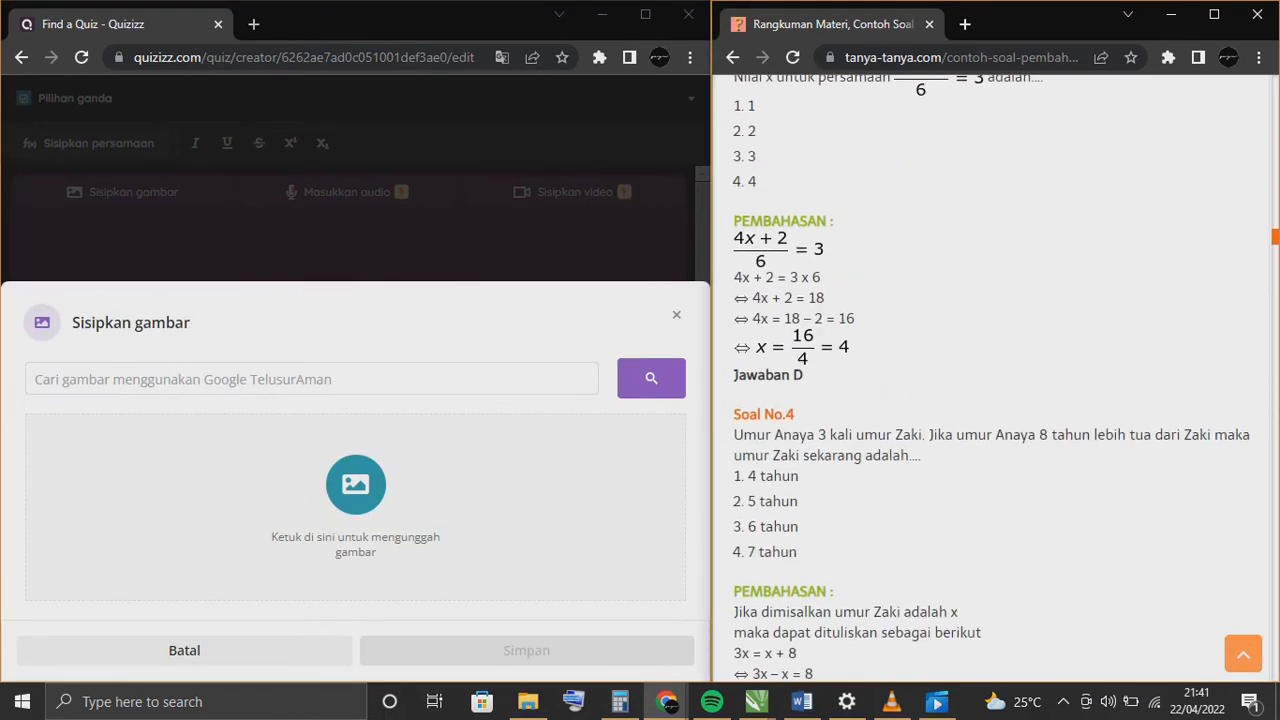
left_click(676, 315)
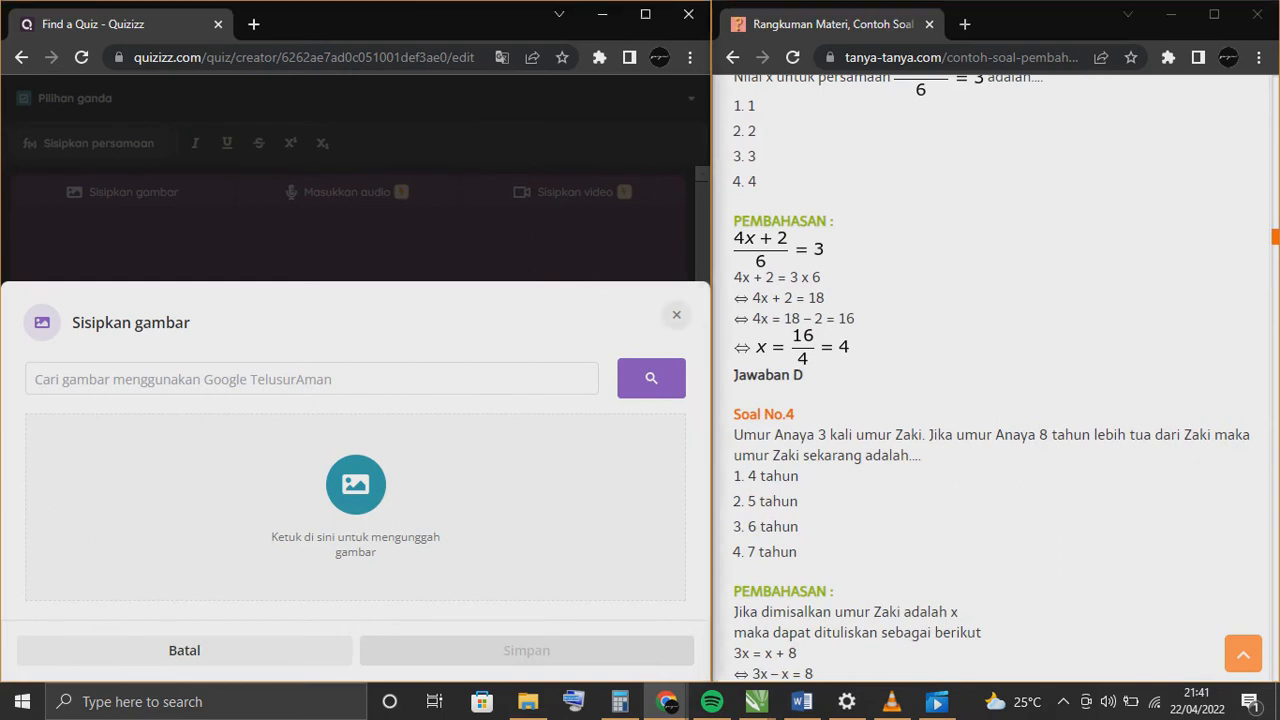
scroll(348, 400, "down", 2)
scroll(348, 400, "up", 2)
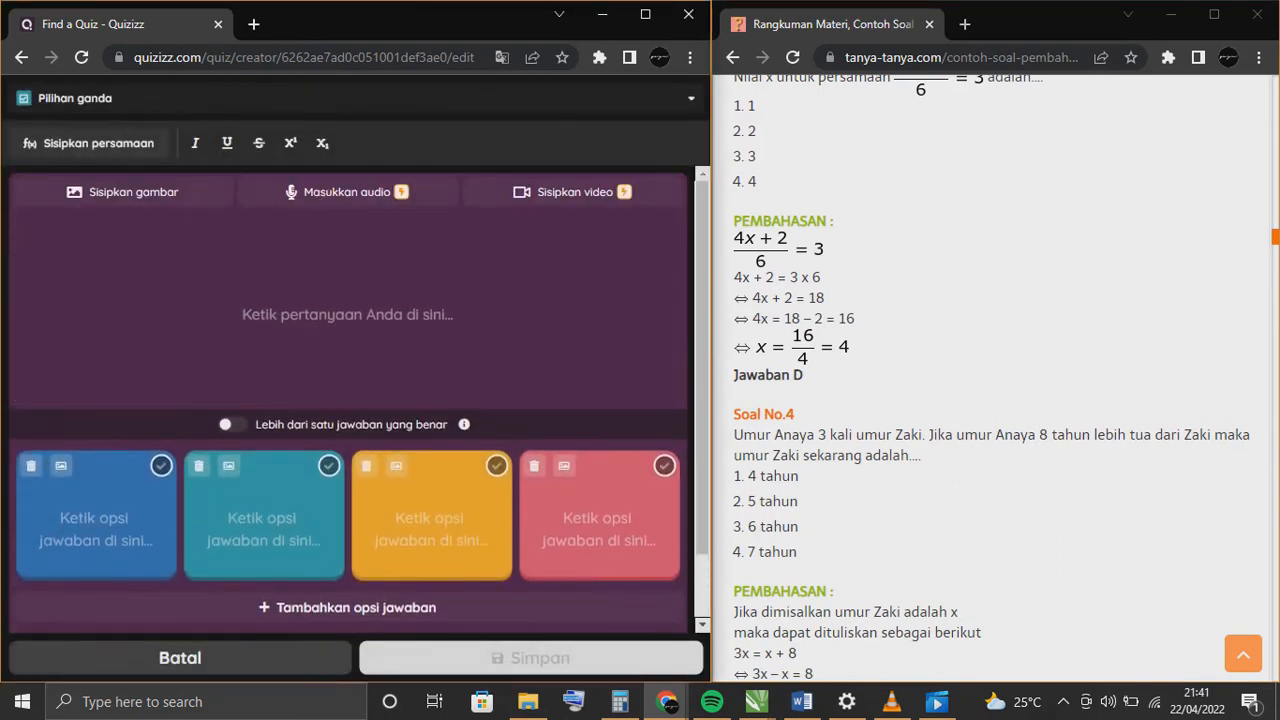
Discard the empty third question and return to the quiz's question list.
left_click(180, 658)
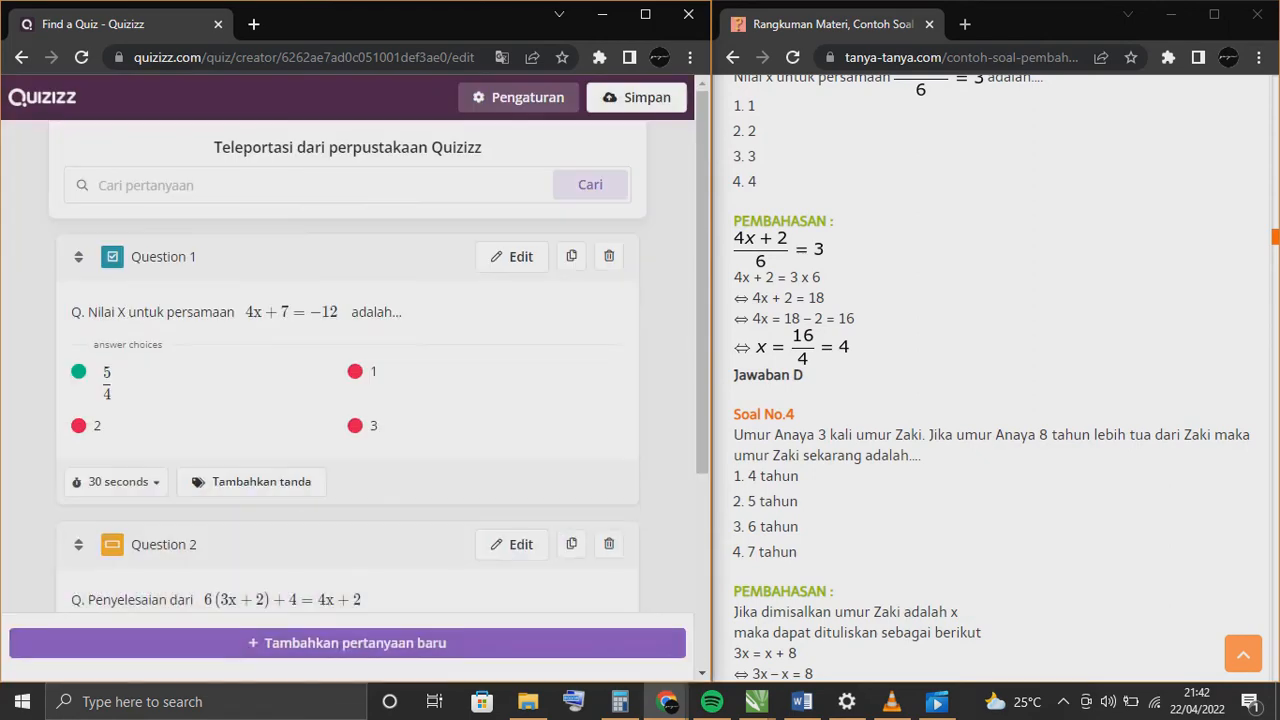
scroll(348, 400, "down", 3)
scroll(348, 400, "up", 3)
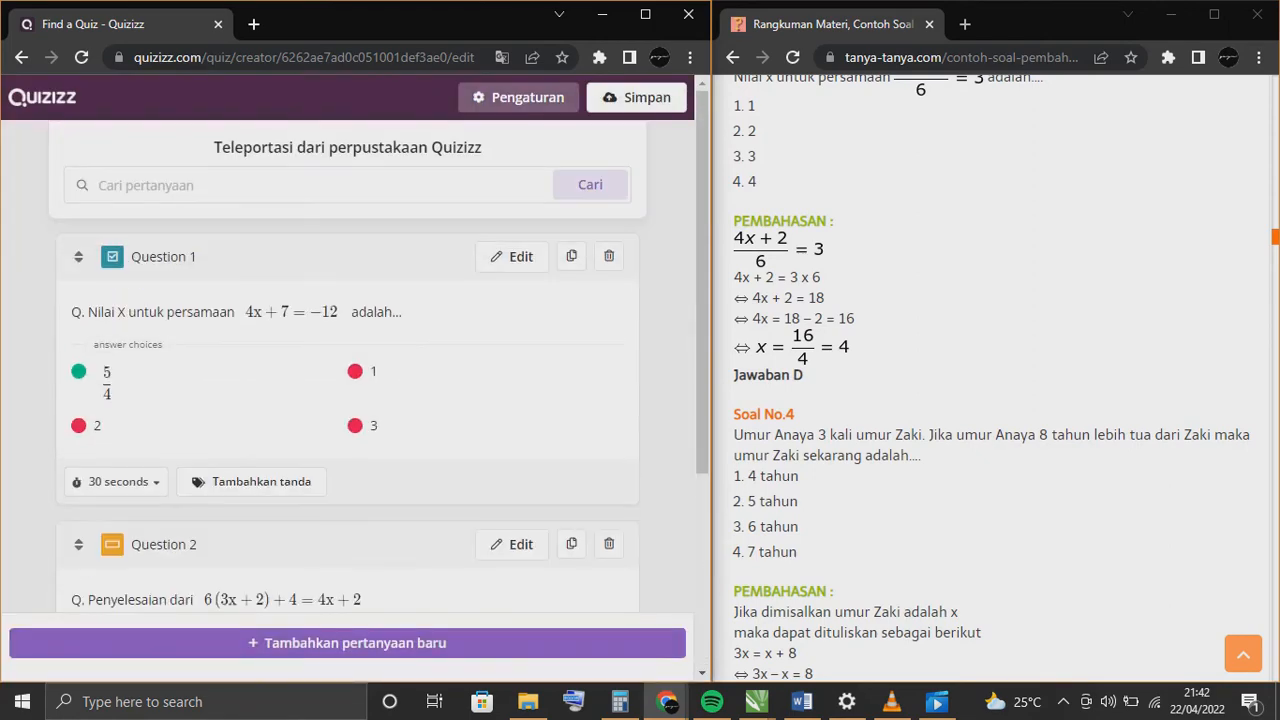
Open the quiz settings and choose English as the quiz language.
left_click(518, 97)
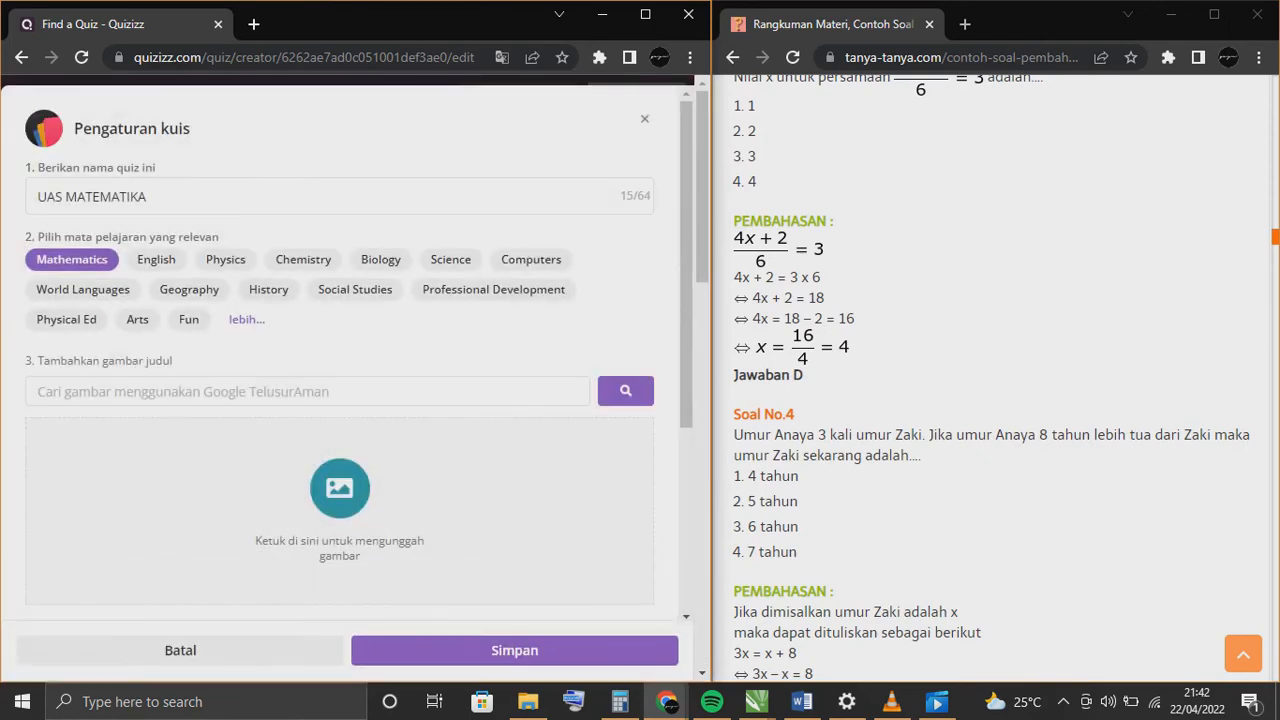
left_click(307, 391)
scroll(340, 391, "down", 3)
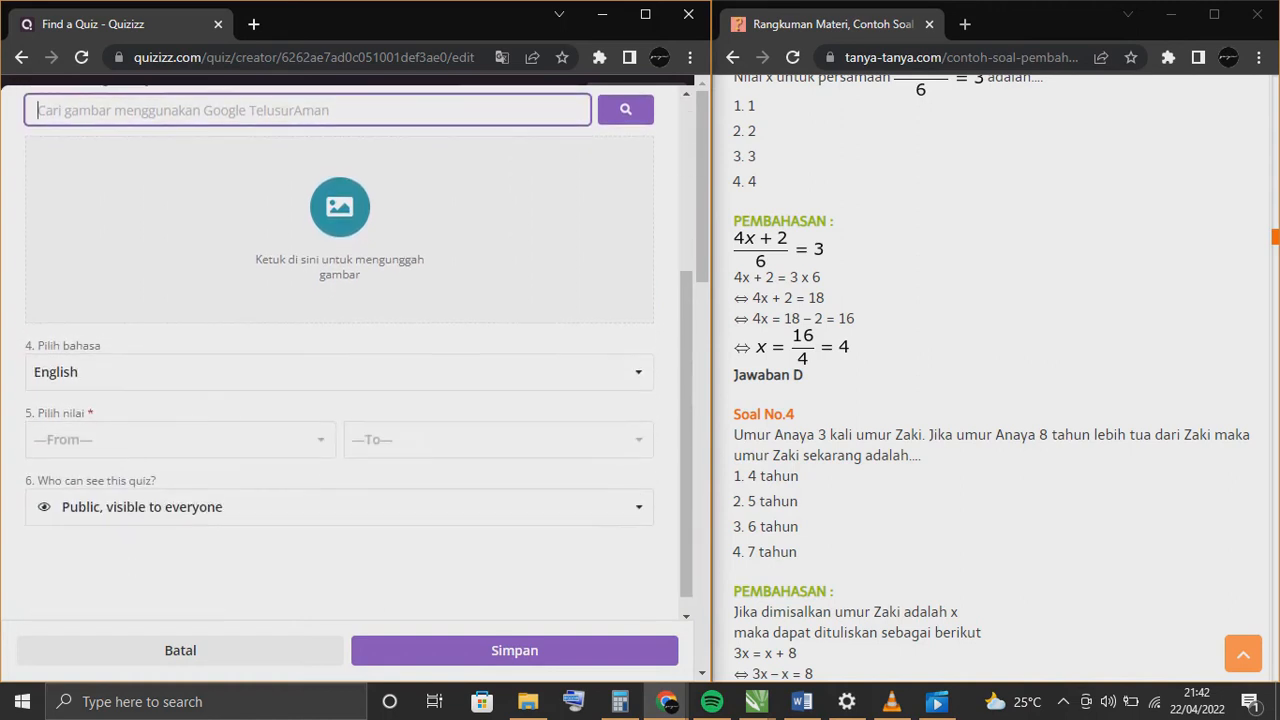
left_click(340, 372)
scroll(340, 372, "down", 1)
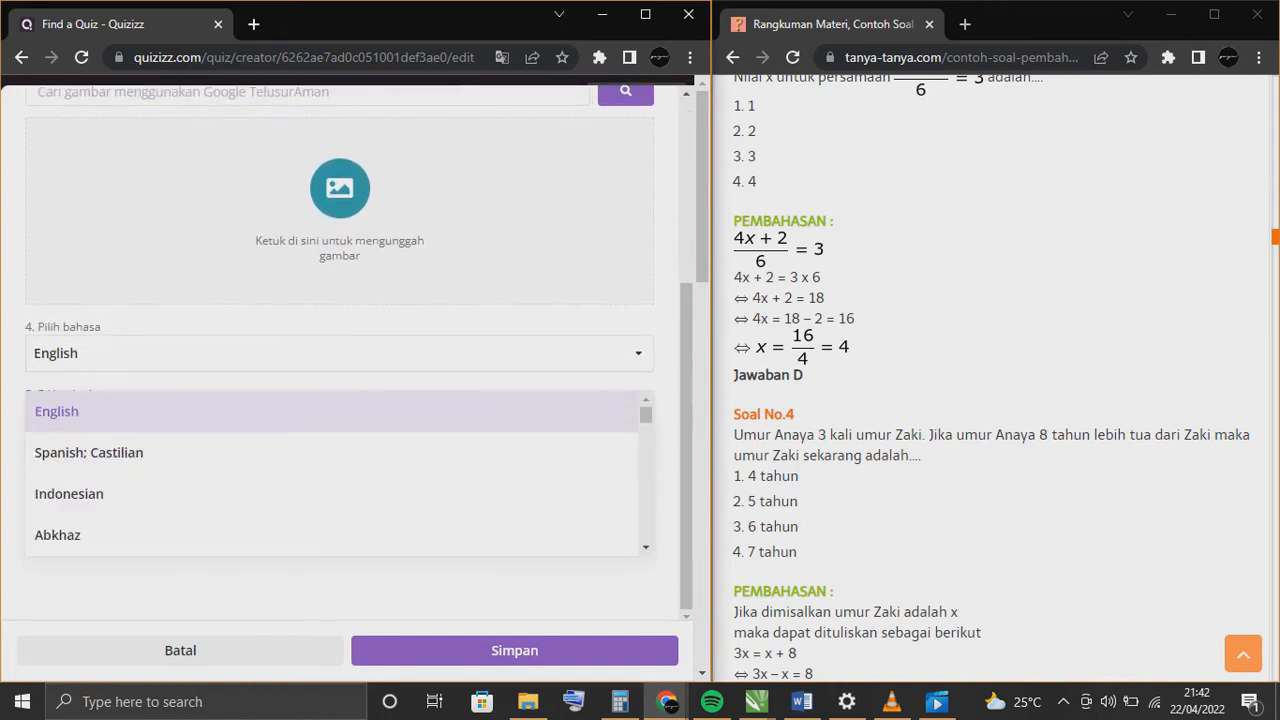
left_click(340, 411)
scroll(340, 411, "down", 2)
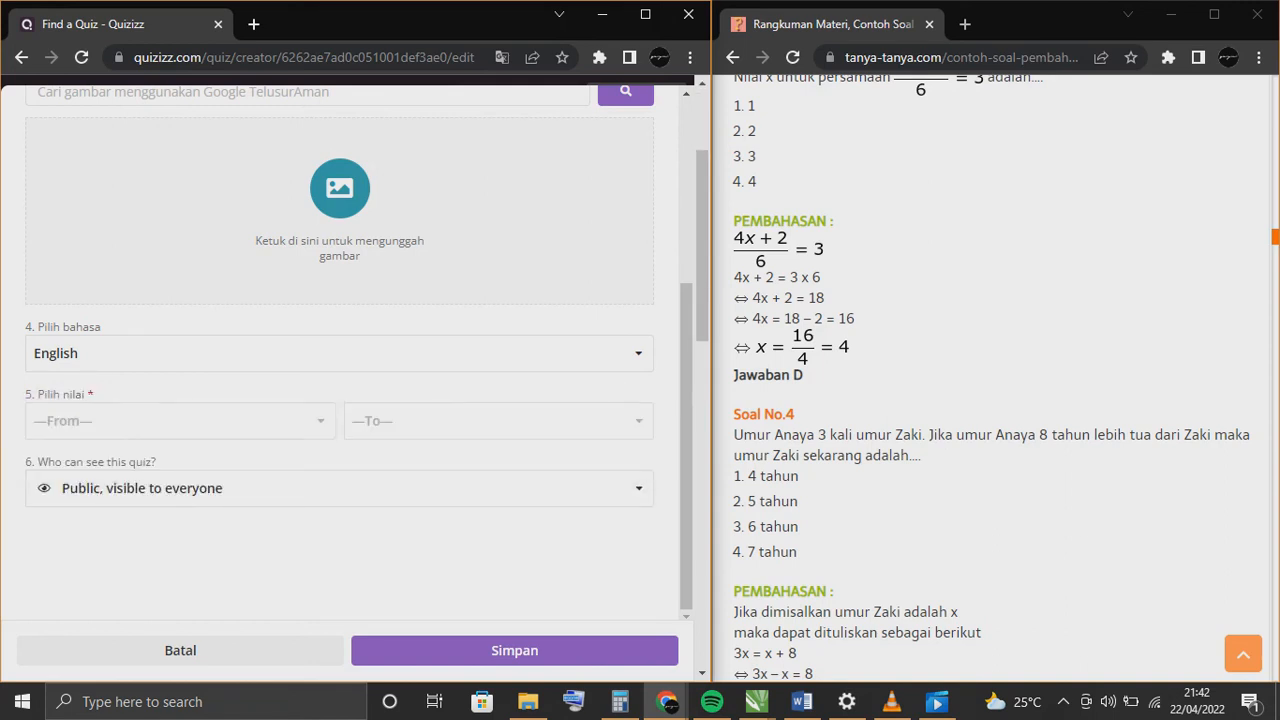
Set the quiz's grade range from 1st to 2nd.
left_click(180, 421)
scroll(180, 490, "down", 3)
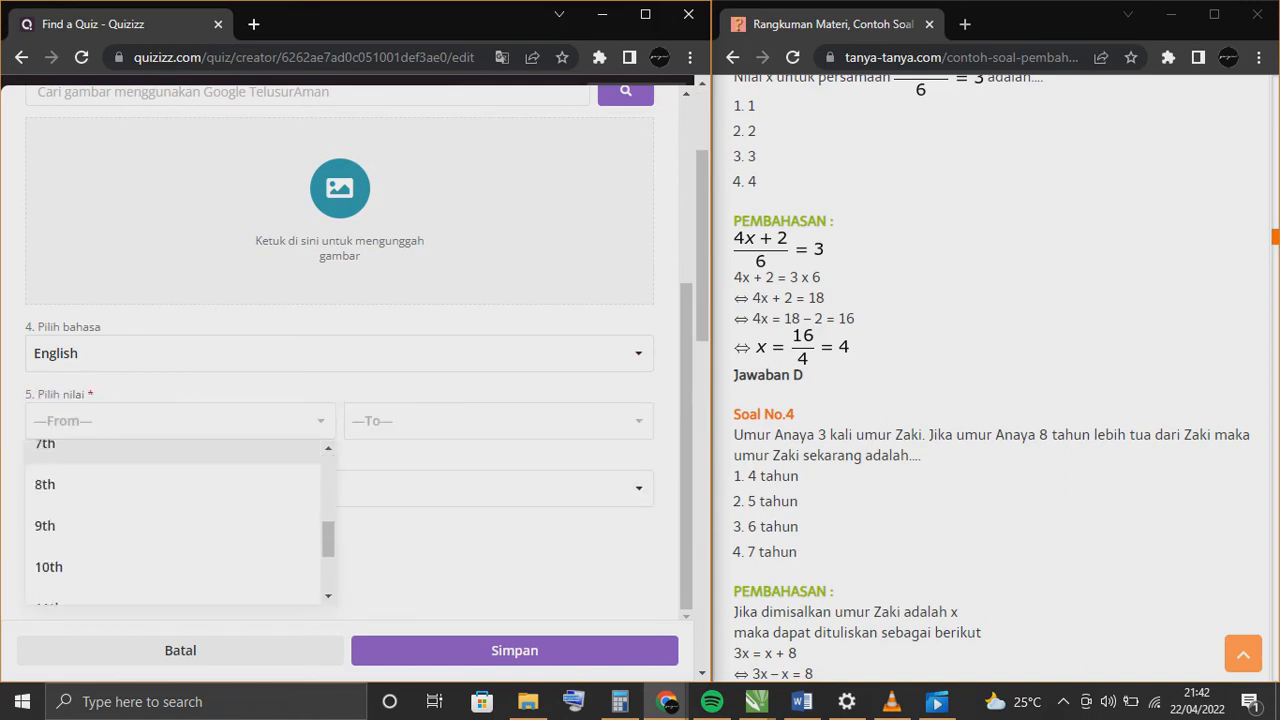
scroll(180, 490, "up", 2)
scroll(180, 540, "up", 2)
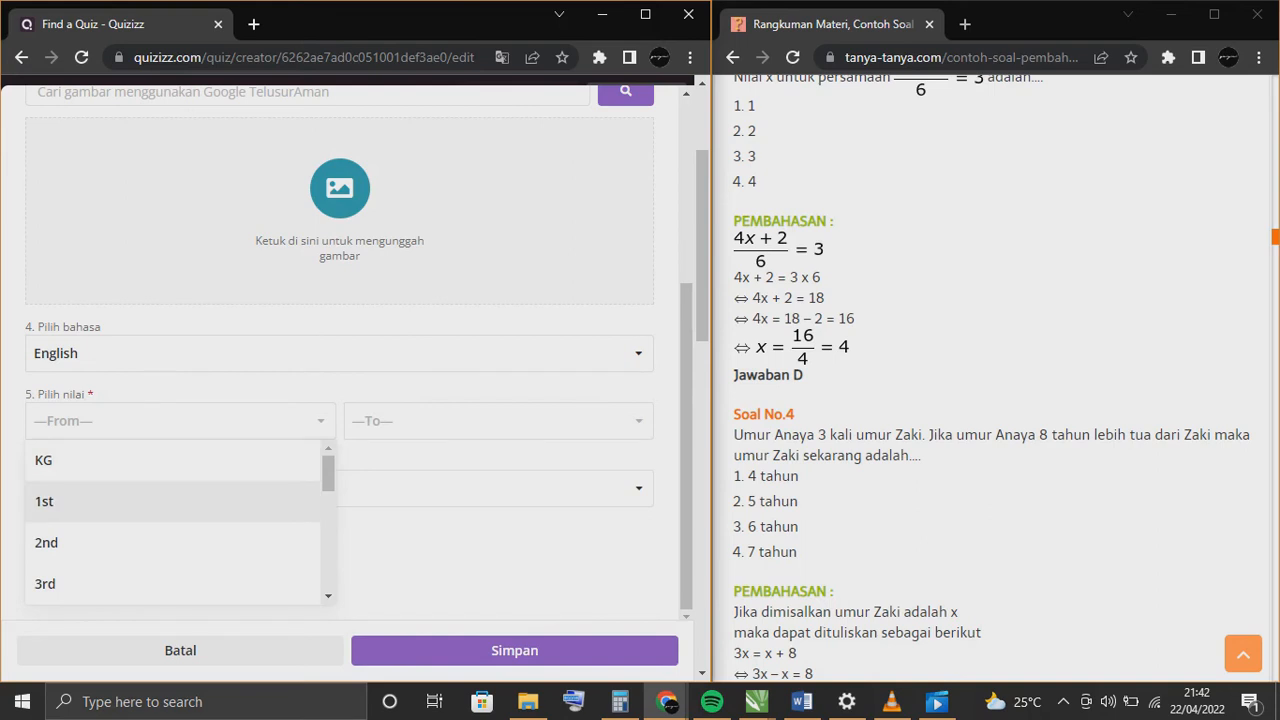
left_click(180, 500)
left_click(498, 421)
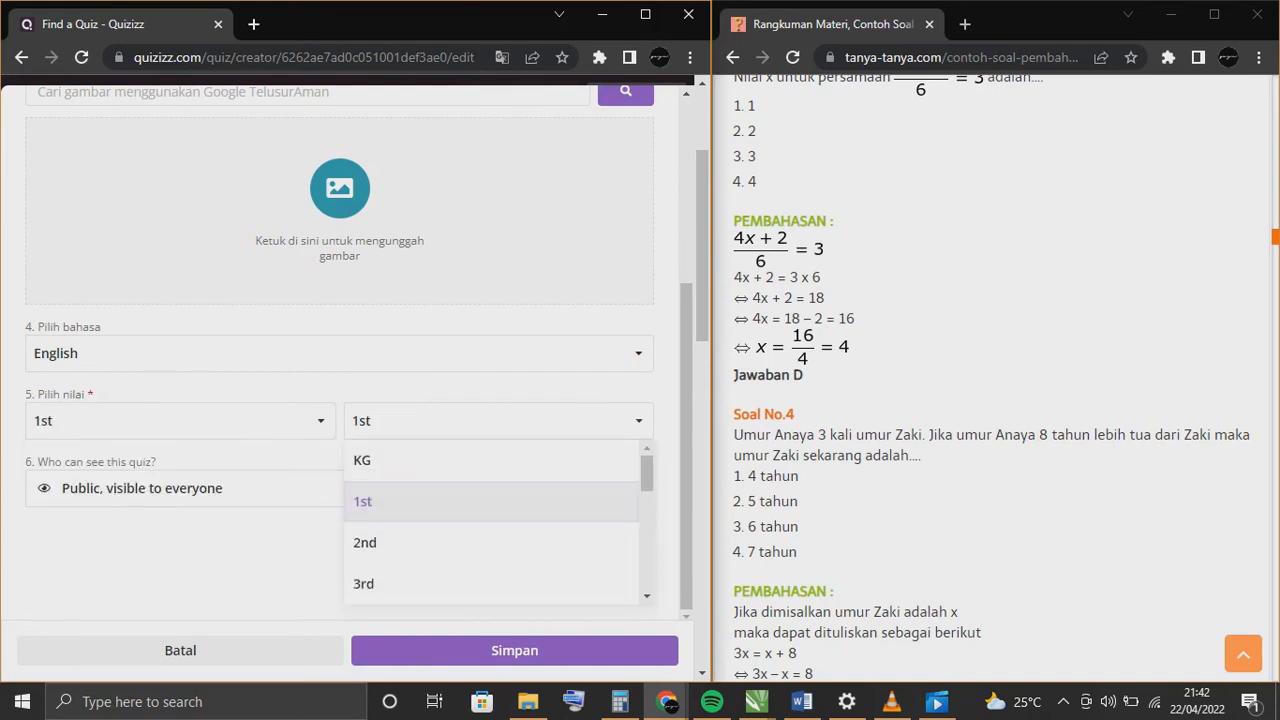
scroll(490, 535, "down", 1)
left_click(490, 453)
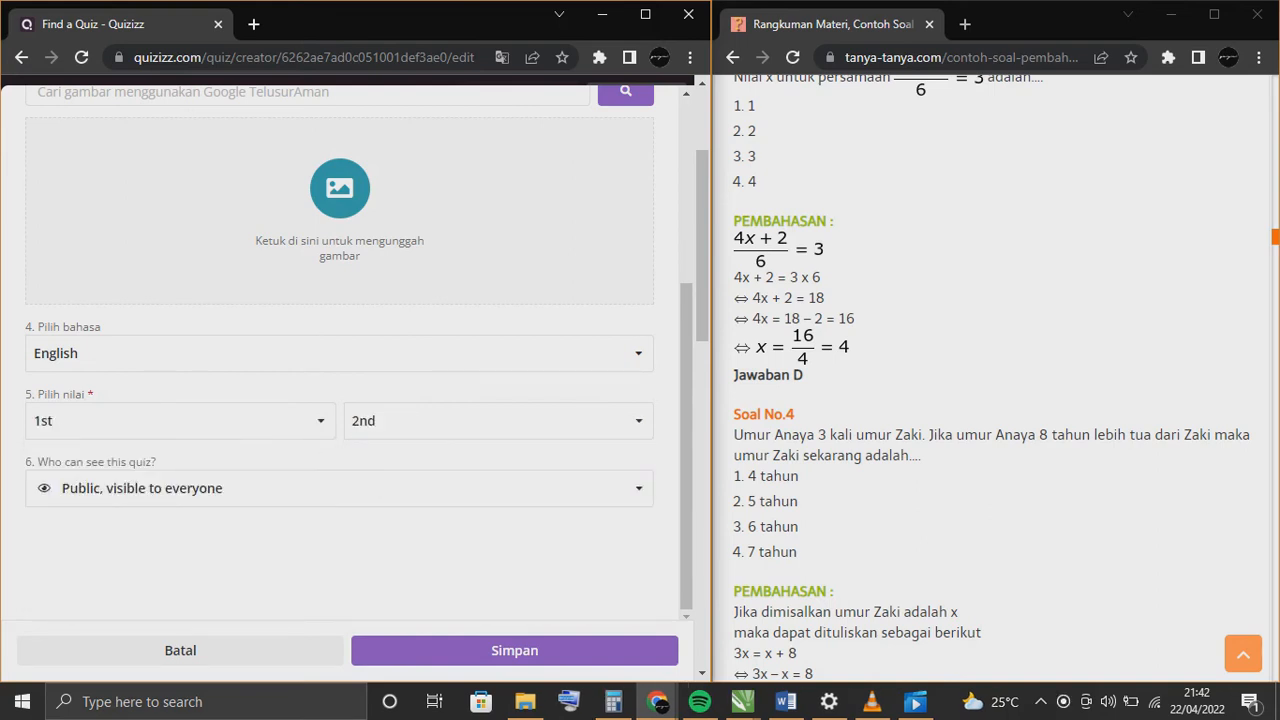
left_click(180, 421)
scroll(175, 520, "down", 5)
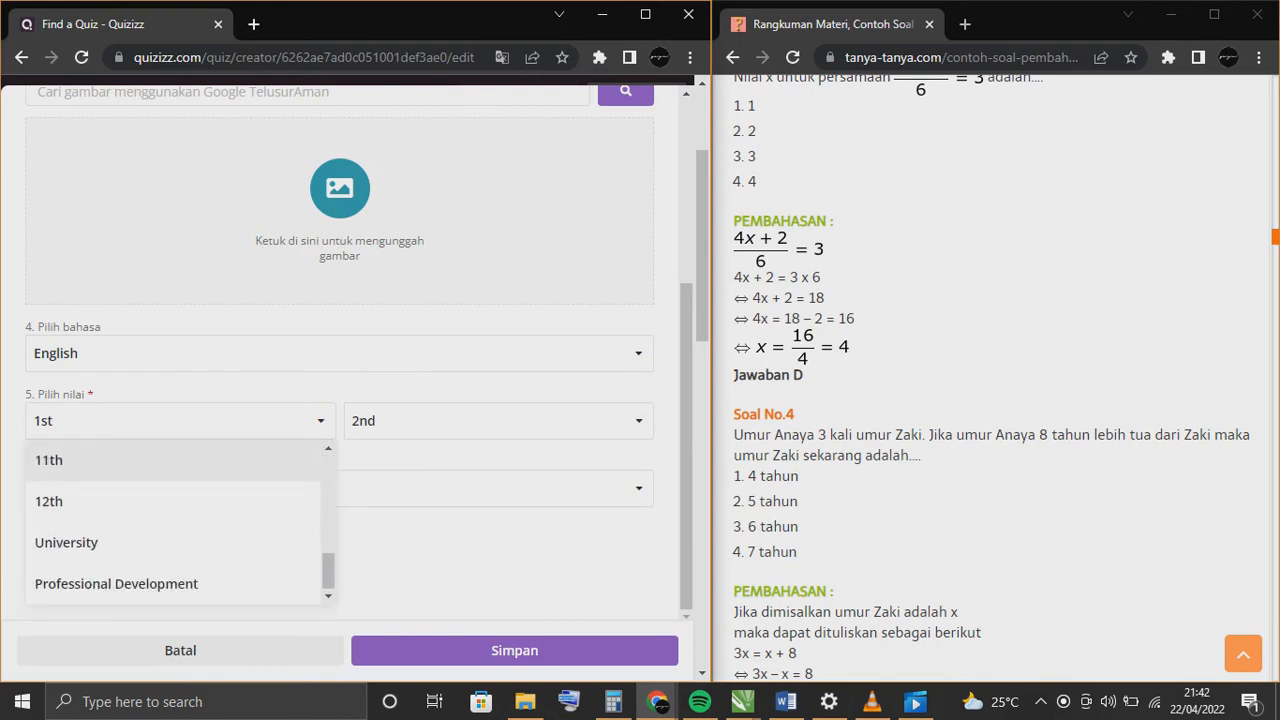
scroll(175, 501, "up", 5)
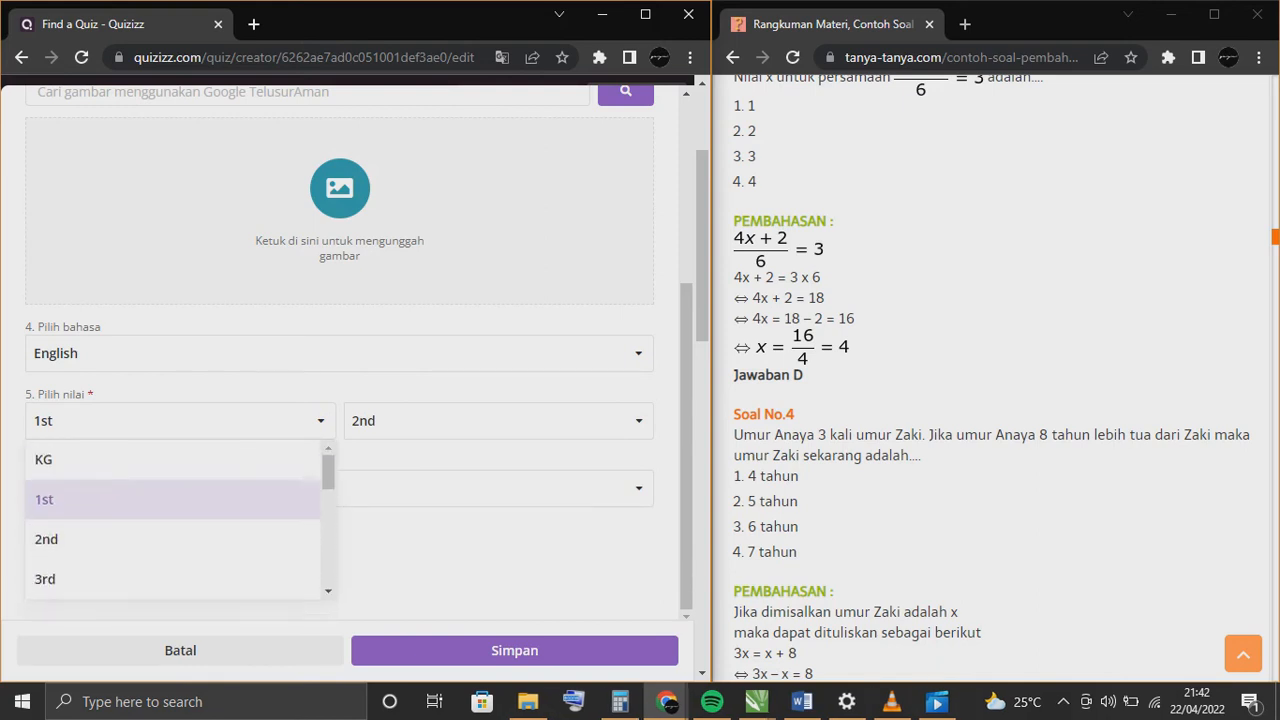
left_click(175, 501)
left_click(180, 421)
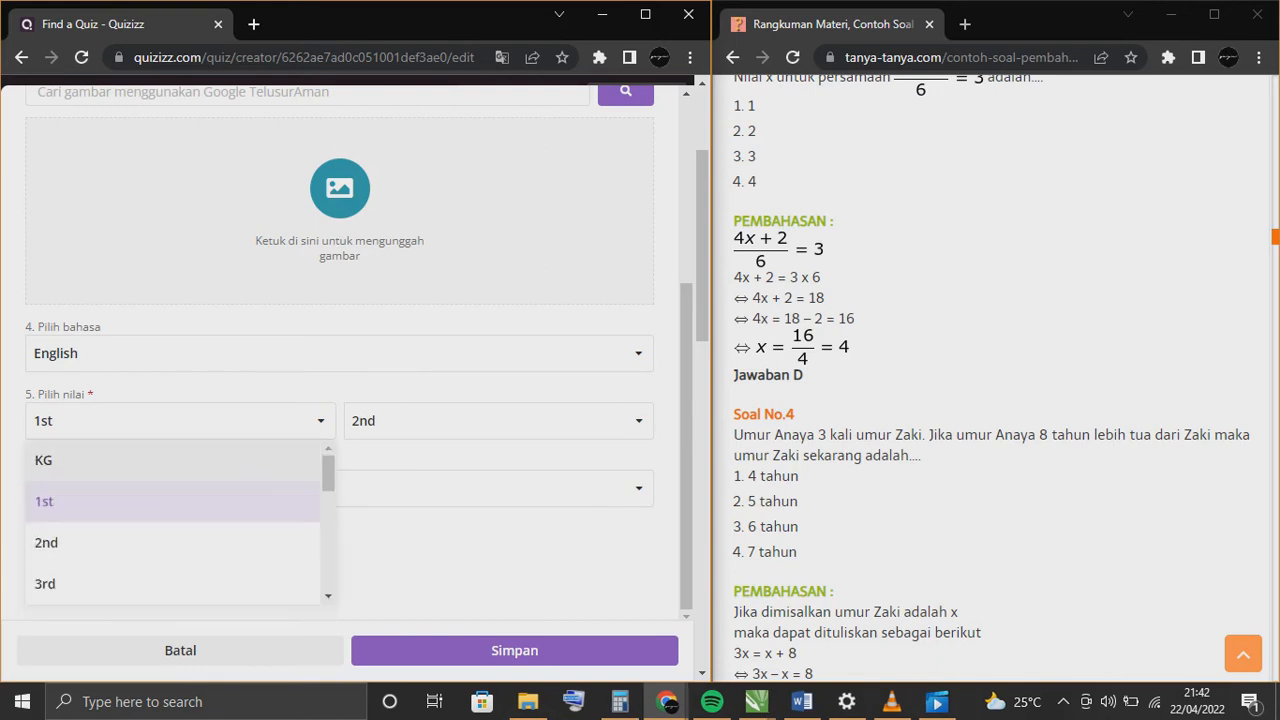
left_click(180, 421)
Set the quiz's visibility to "Public, visible to everyone" and save the quiz settings.
left_click(339, 488)
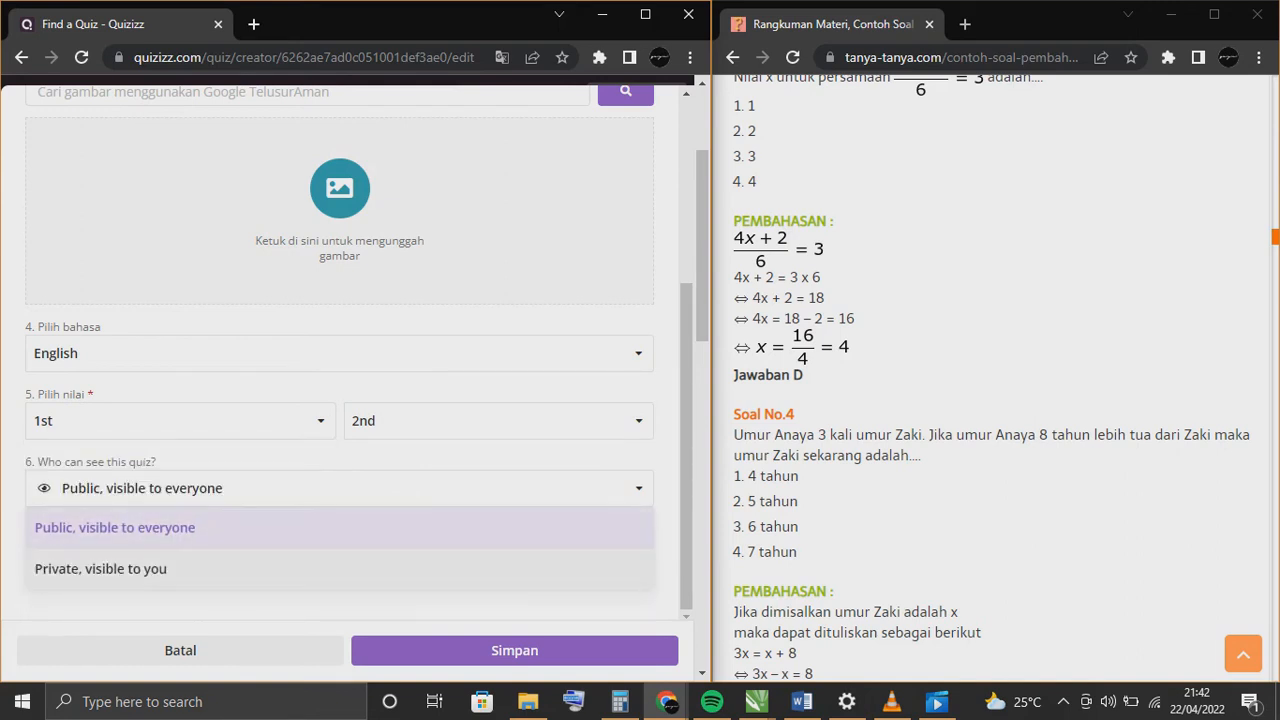
scroll(339, 569, "down", 2)
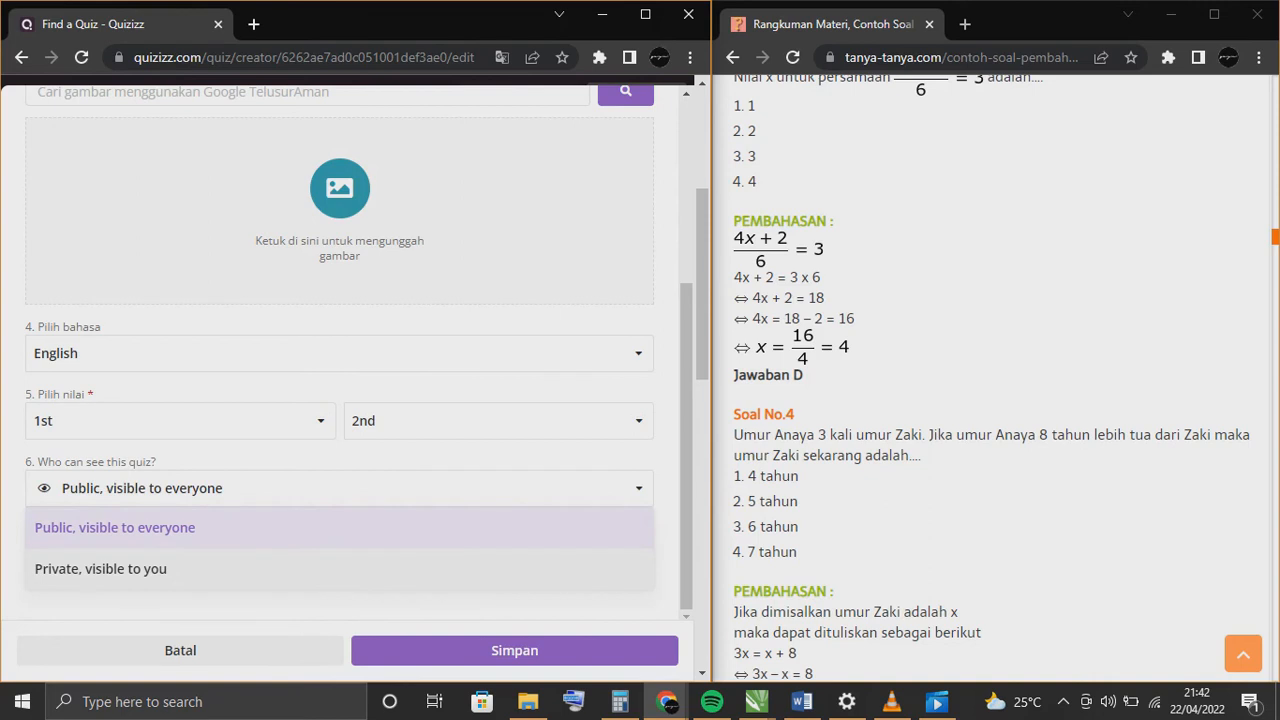
left_click(339, 569)
scroll(137, 540, "down", 3)
left_click_drag(137, 488, 133, 569)
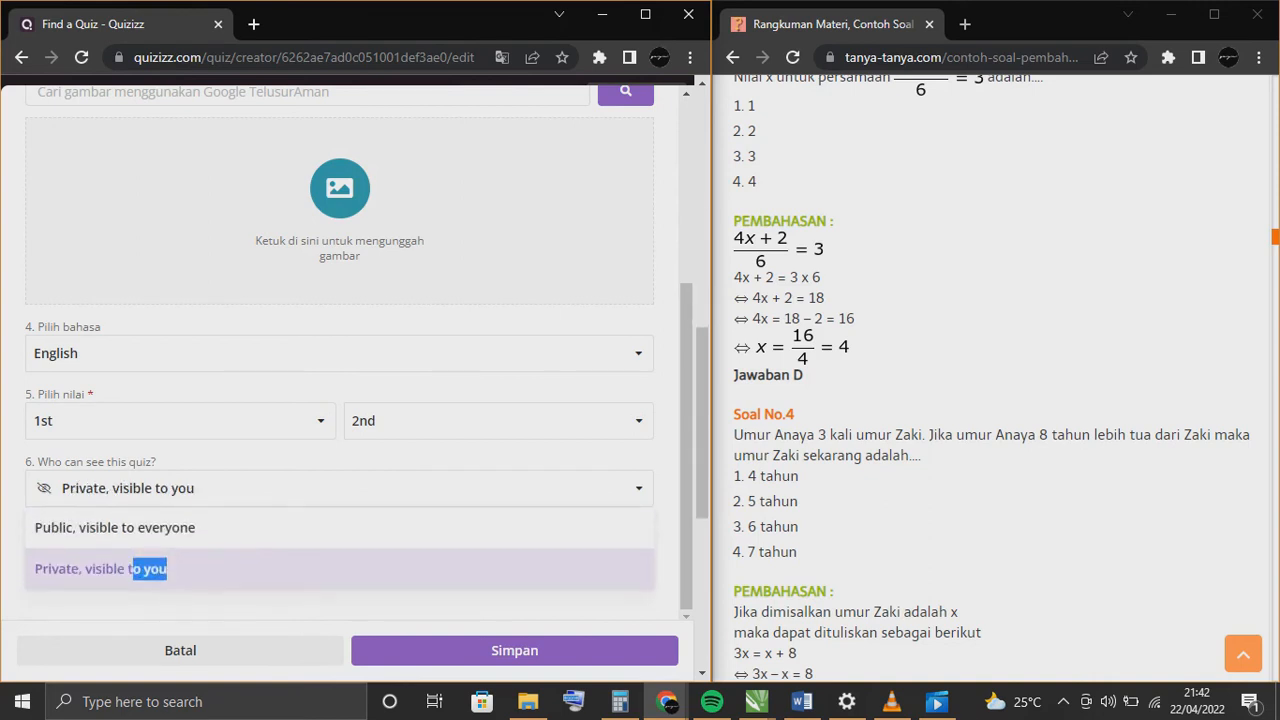
left_click(137, 528)
scroll(339, 545, "down", 5)
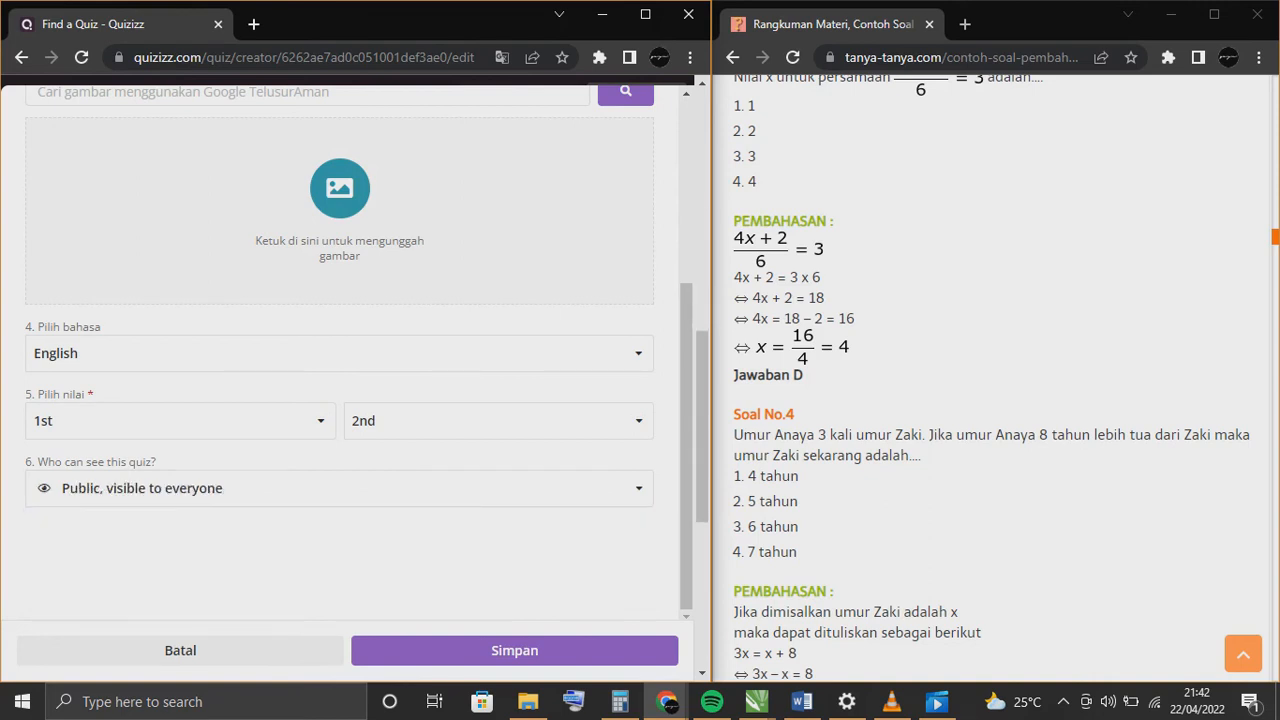
left_click(514, 650)
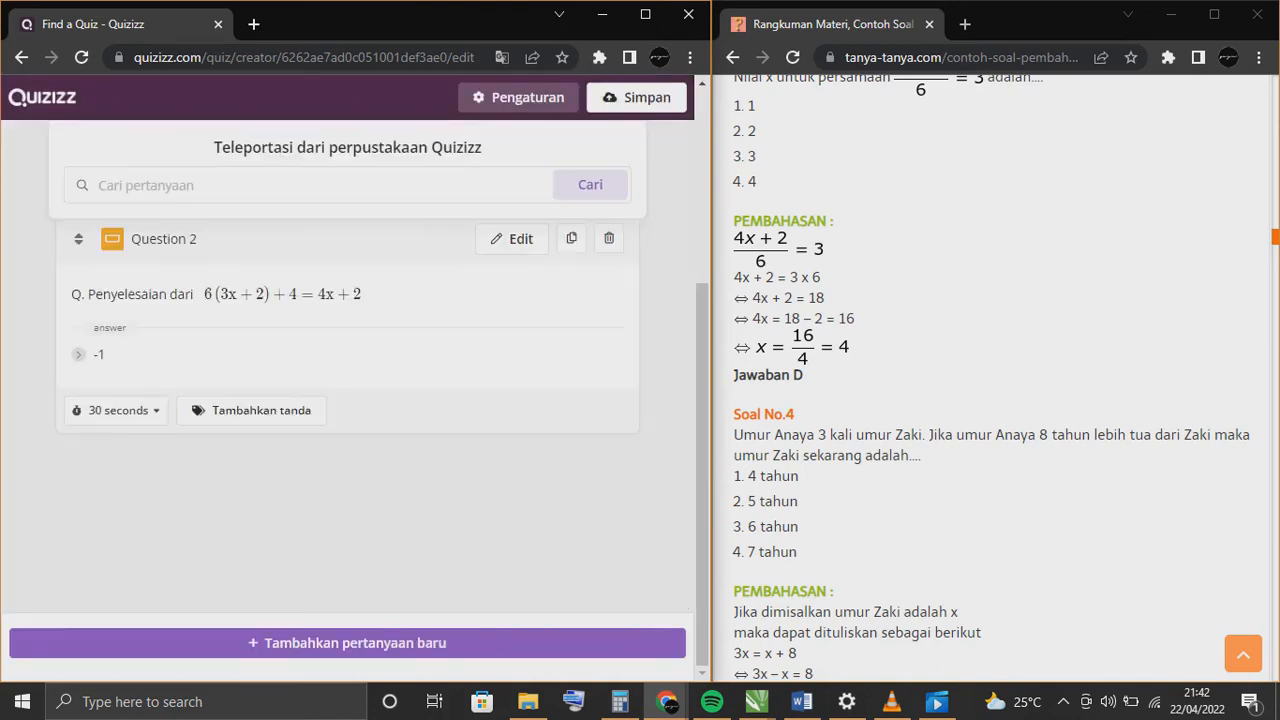
Check the quiz settings once more, save the completed quiz and look over its overview page.
left_click(518, 97)
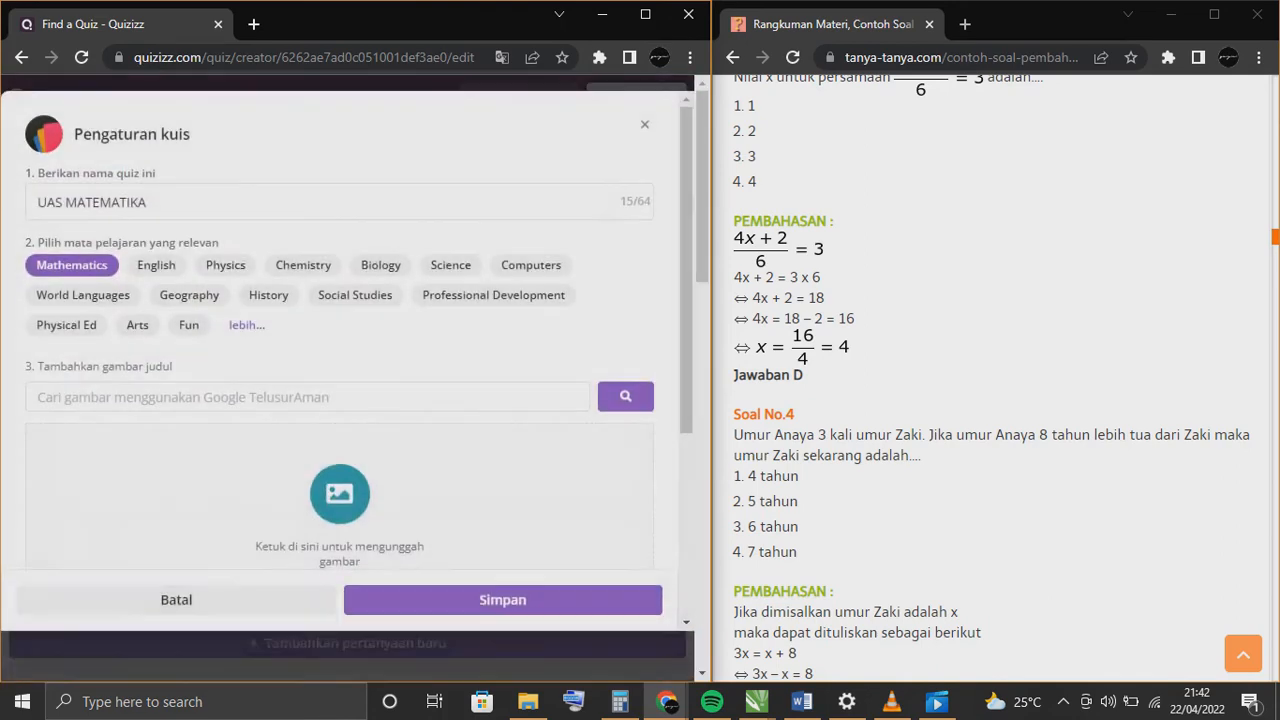
scroll(339, 400, "down", 3)
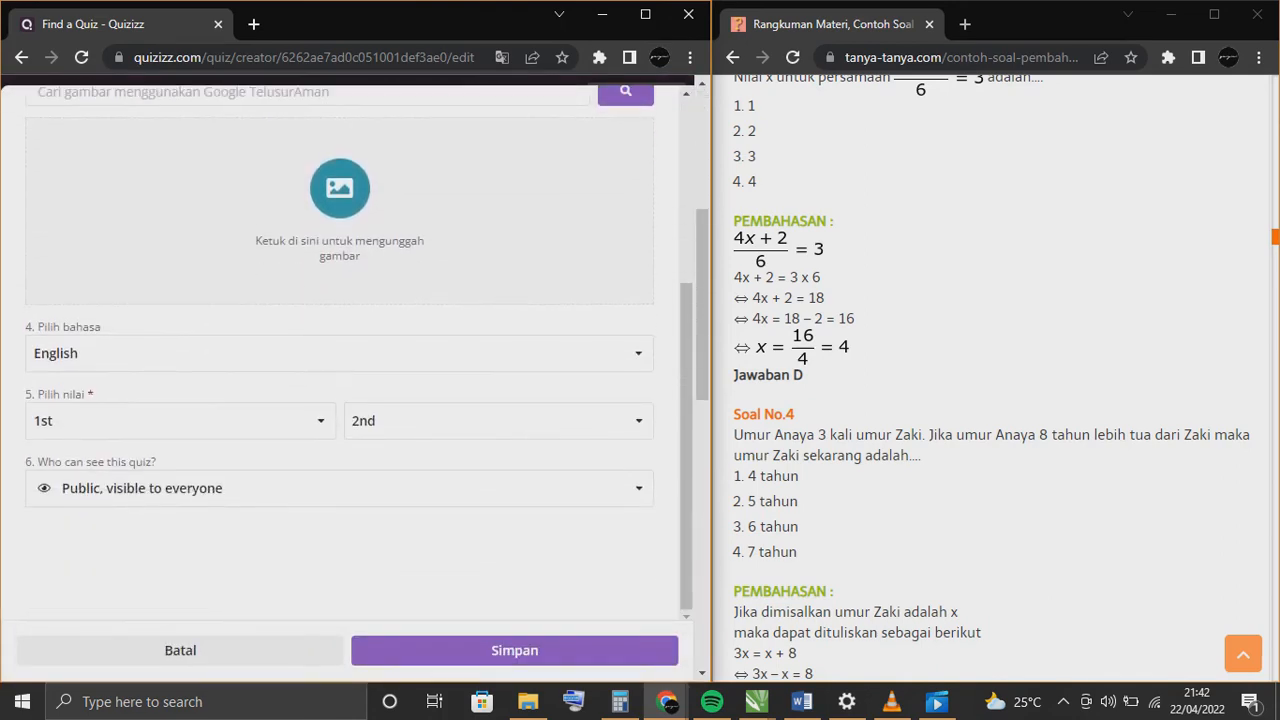
left_click(514, 650)
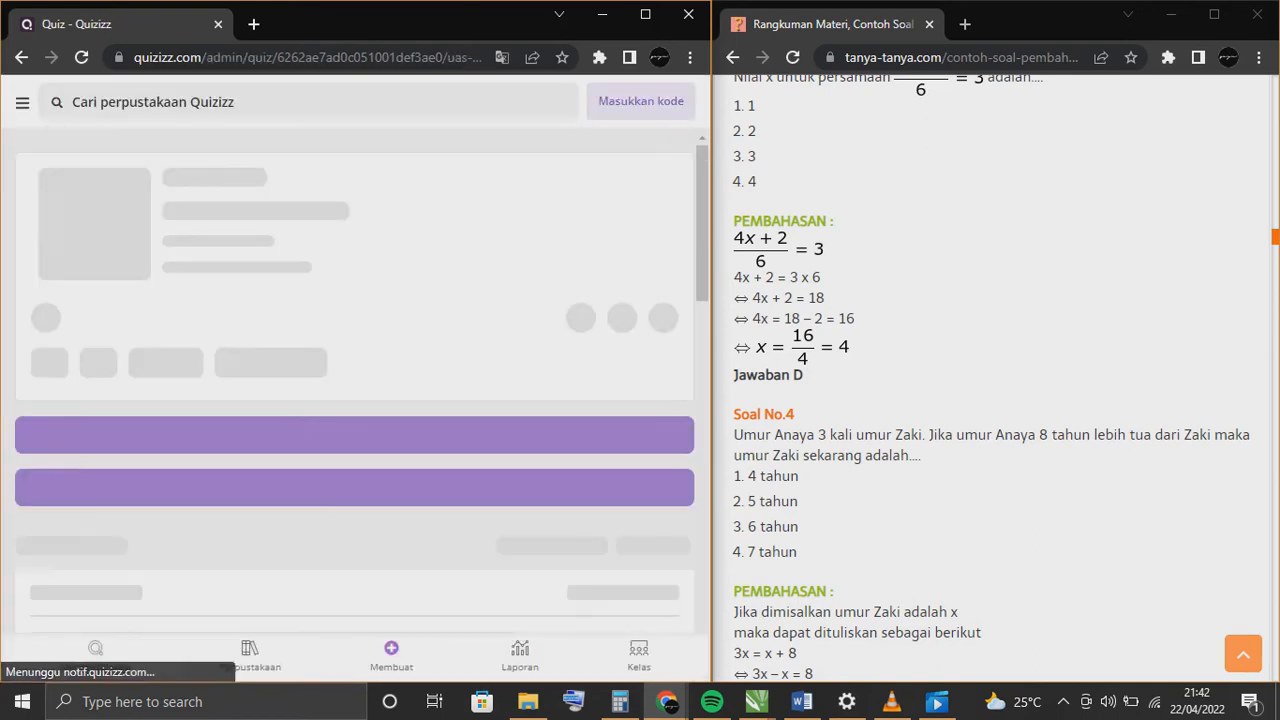
scroll(348, 280, "down", 2)
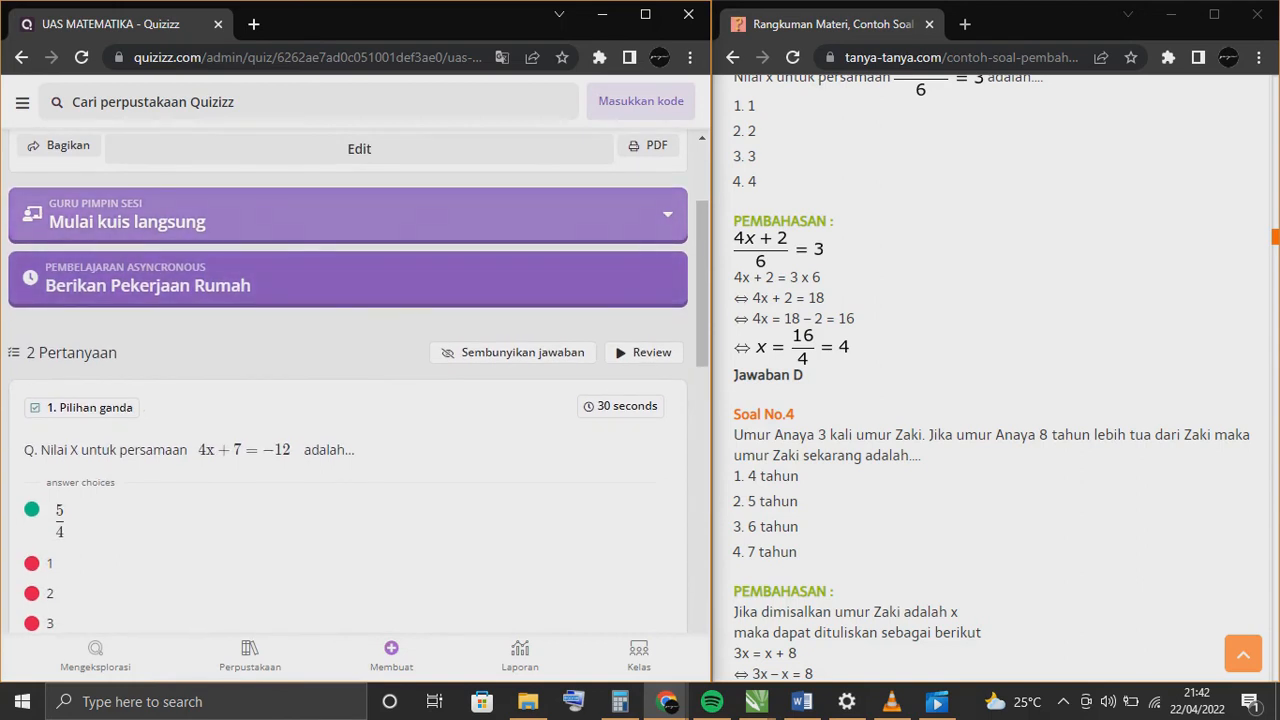
scroll(348, 280, "up", 2)
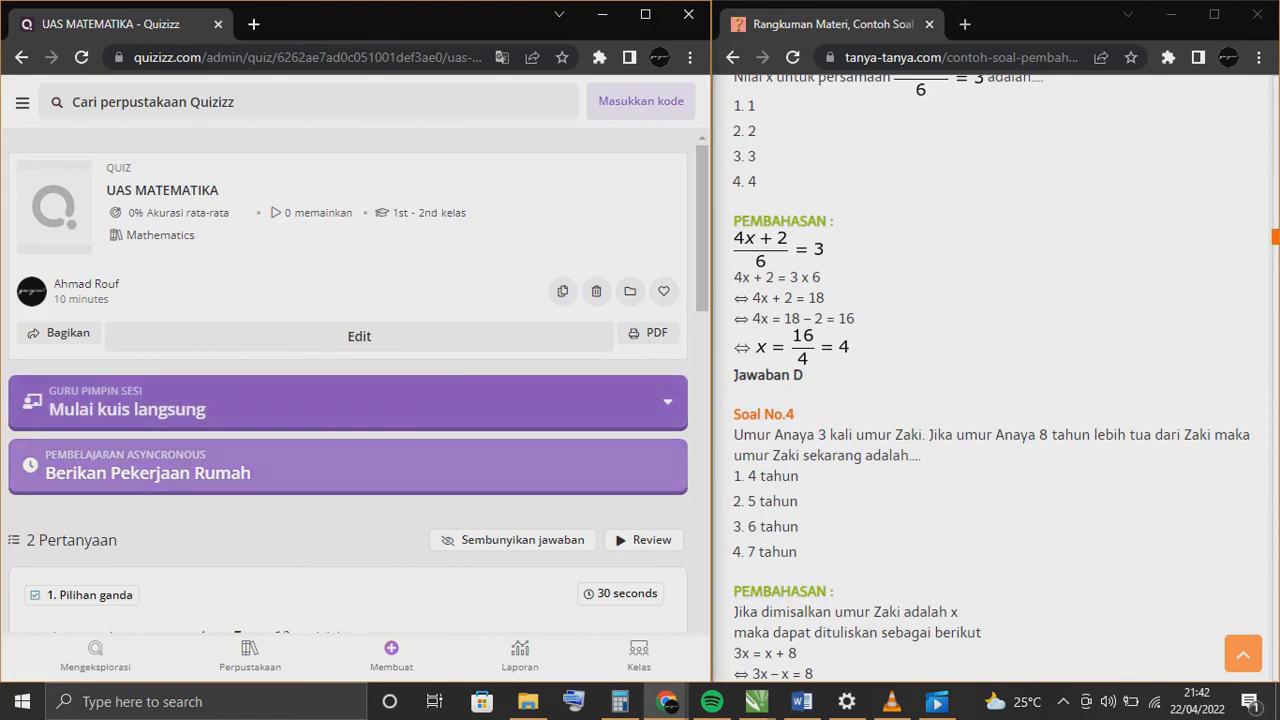
Examine the deadline options for assigning the quiz as homework and return to the quiz overview page.
left_click(148, 472)
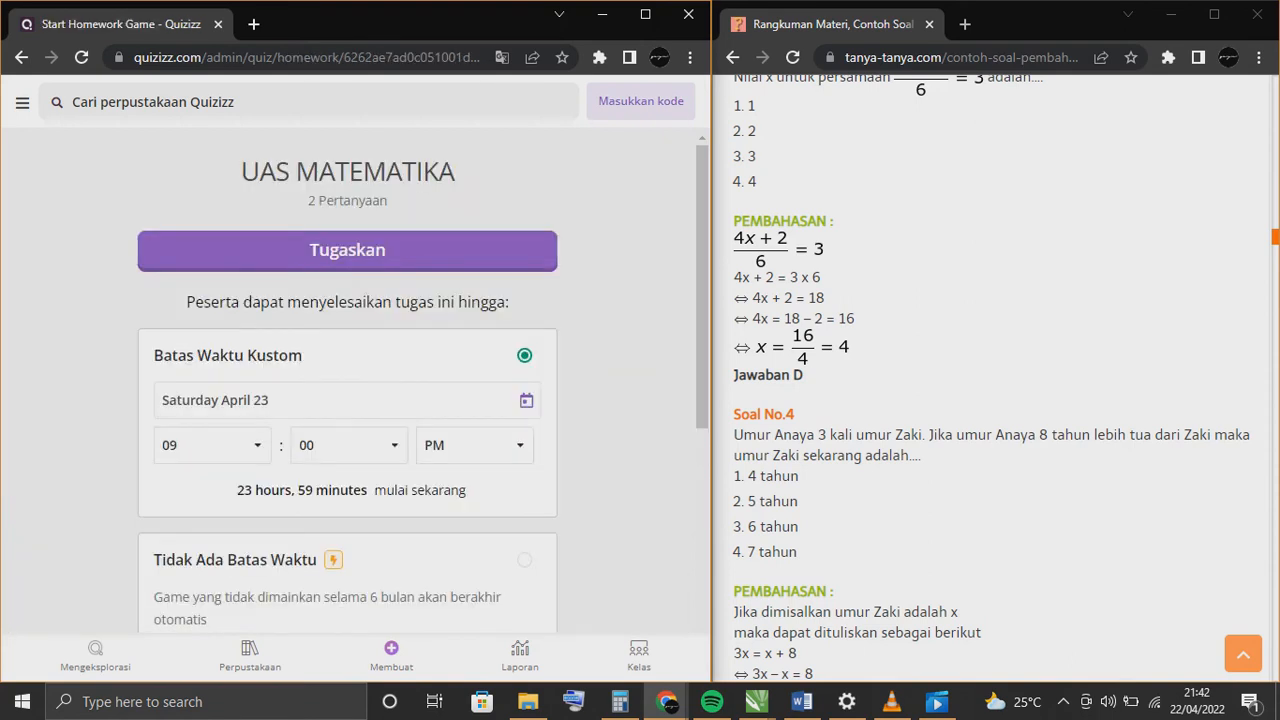
scroll(347, 400, "down", 4)
scroll(347, 400, "up", 4)
left_click(21, 57)
Maximize the browser window and open the setup of a live "Klasik" session for the quiz.
left_click(110, 405)
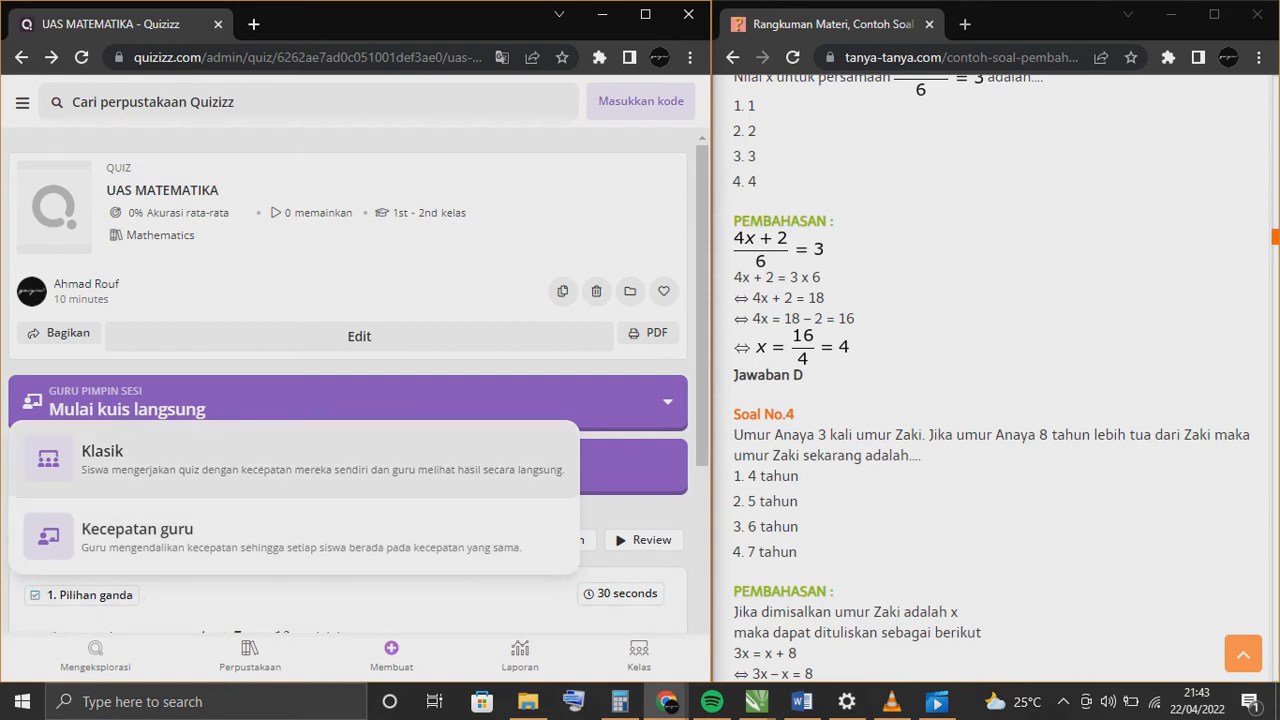
left_click(645, 14)
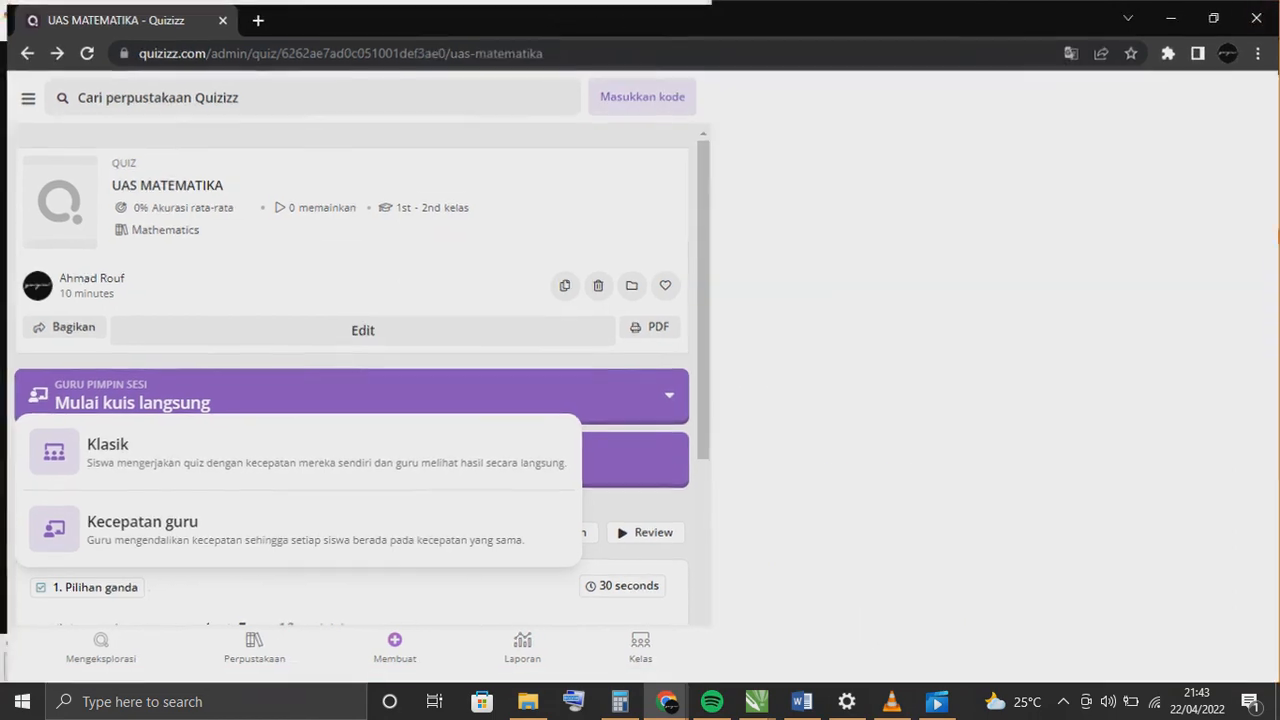
left_click(400, 391)
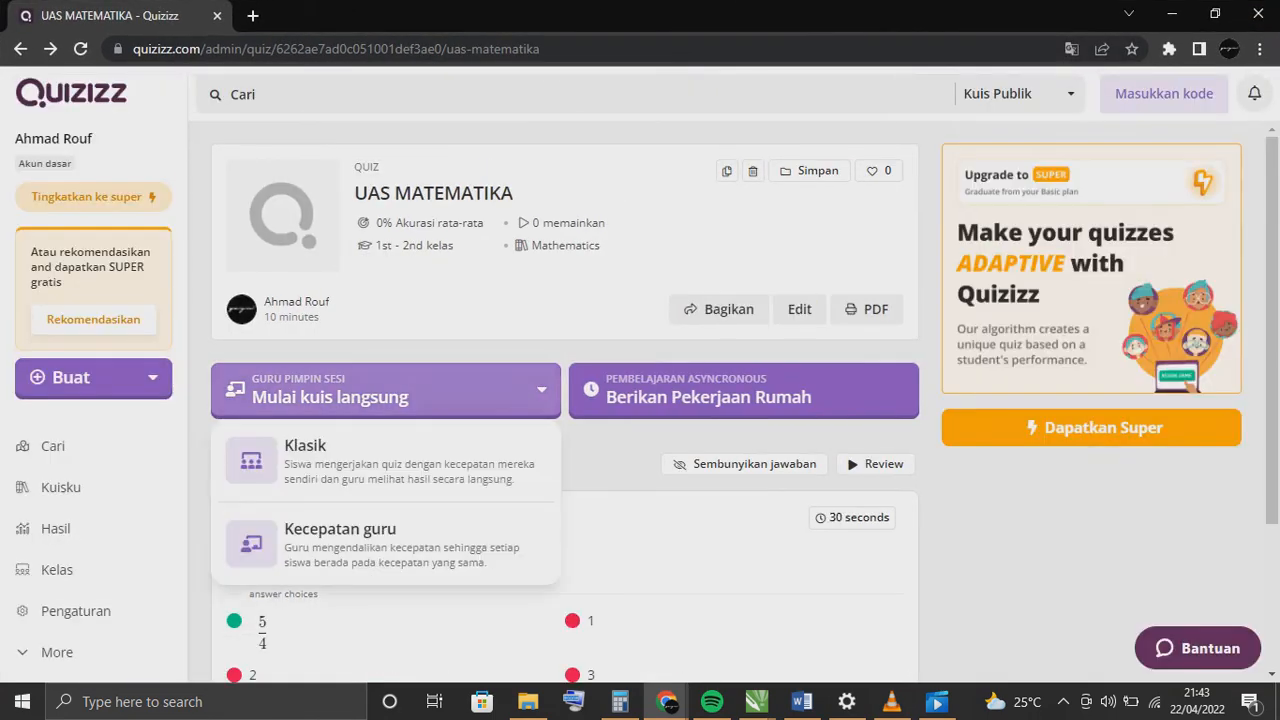
left_click(330, 460)
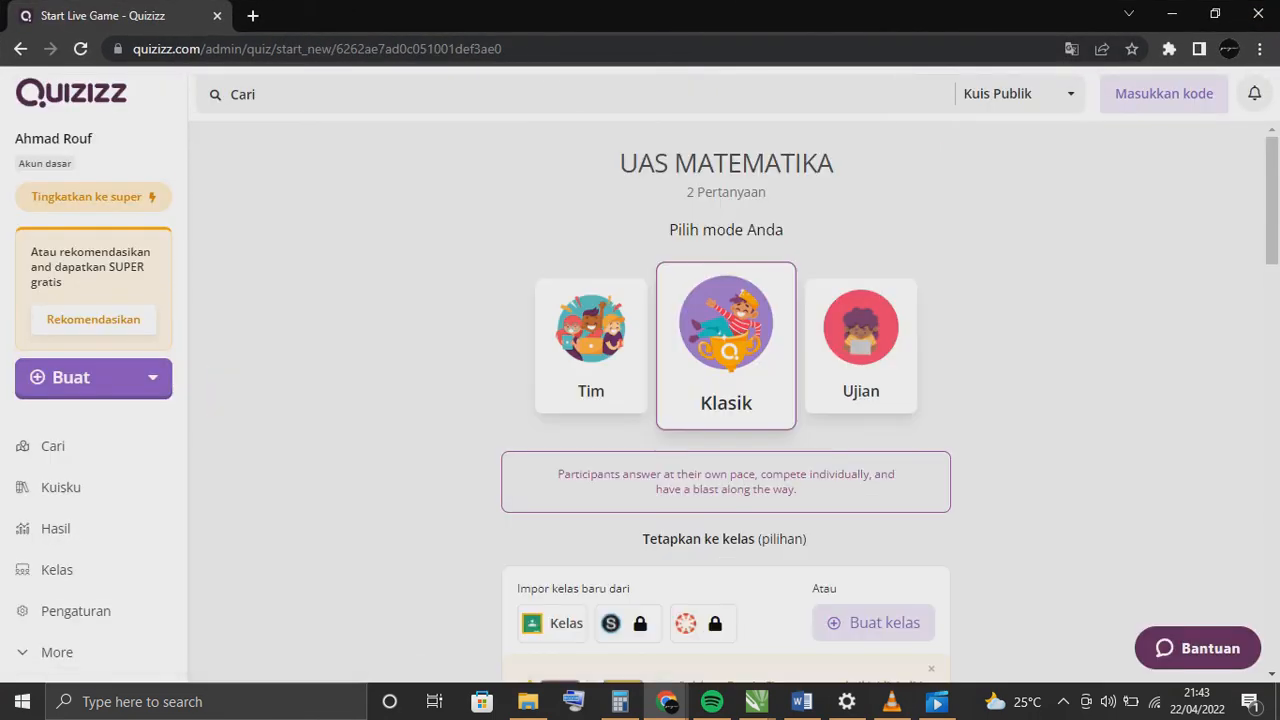
Compare the descriptions of the Tim, Klasik and Ujian game modes, ending with Klasik selected.
left_click(591, 346)
left_click(726, 346)
left_click(861, 346)
scroll(861, 360, "down", 2)
scroll(861, 250, "up", 1)
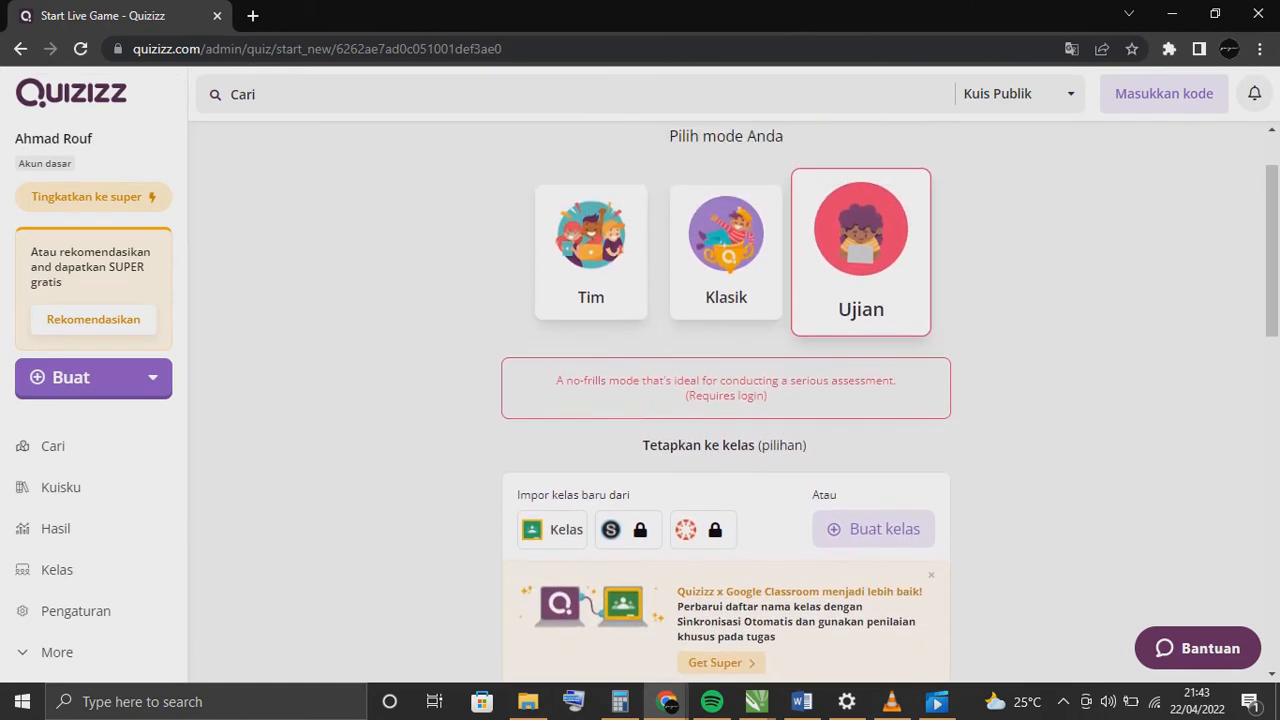
left_click(726, 252)
left_click(591, 252)
left_click(861, 252)
scroll(861, 252, "down", 3)
scroll(861, 252, "up", 4)
left_click(726, 346)
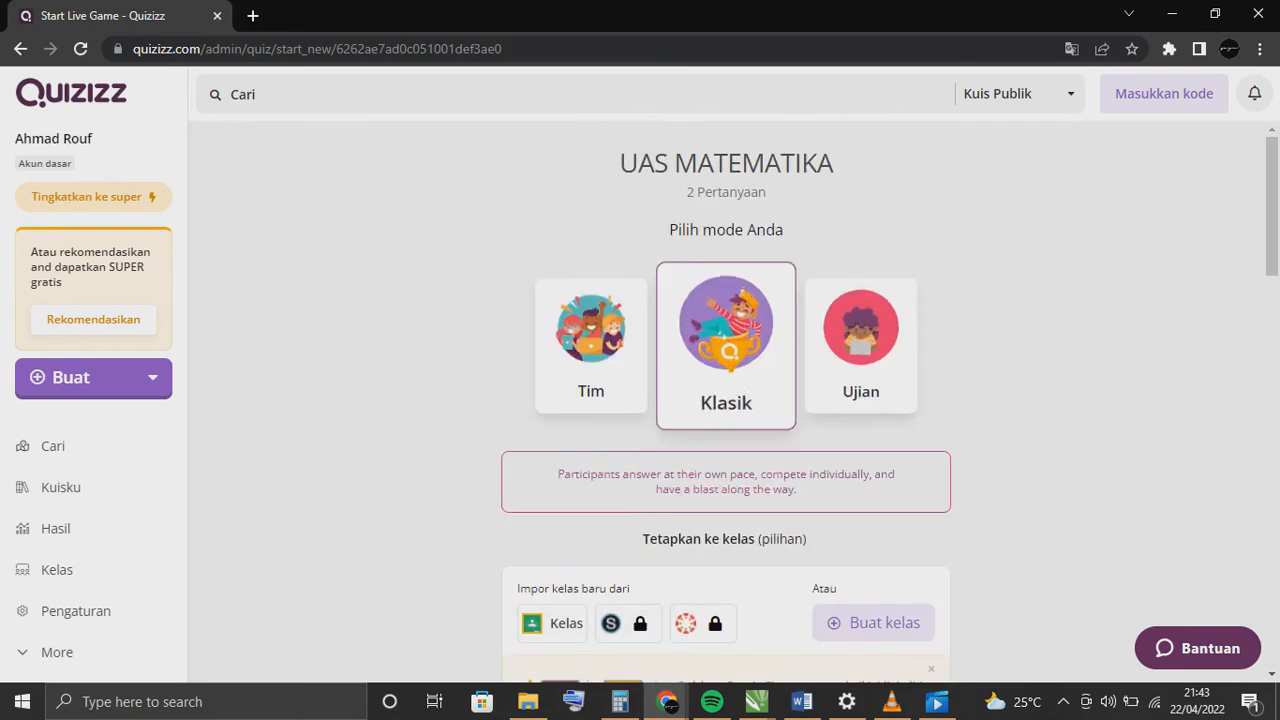
Examine the available numbers of participant attempts for the live game, keeping "Upaya peserta" at Default.
scroll(726, 400, "down", 2)
scroll(686, 255, "down", 5)
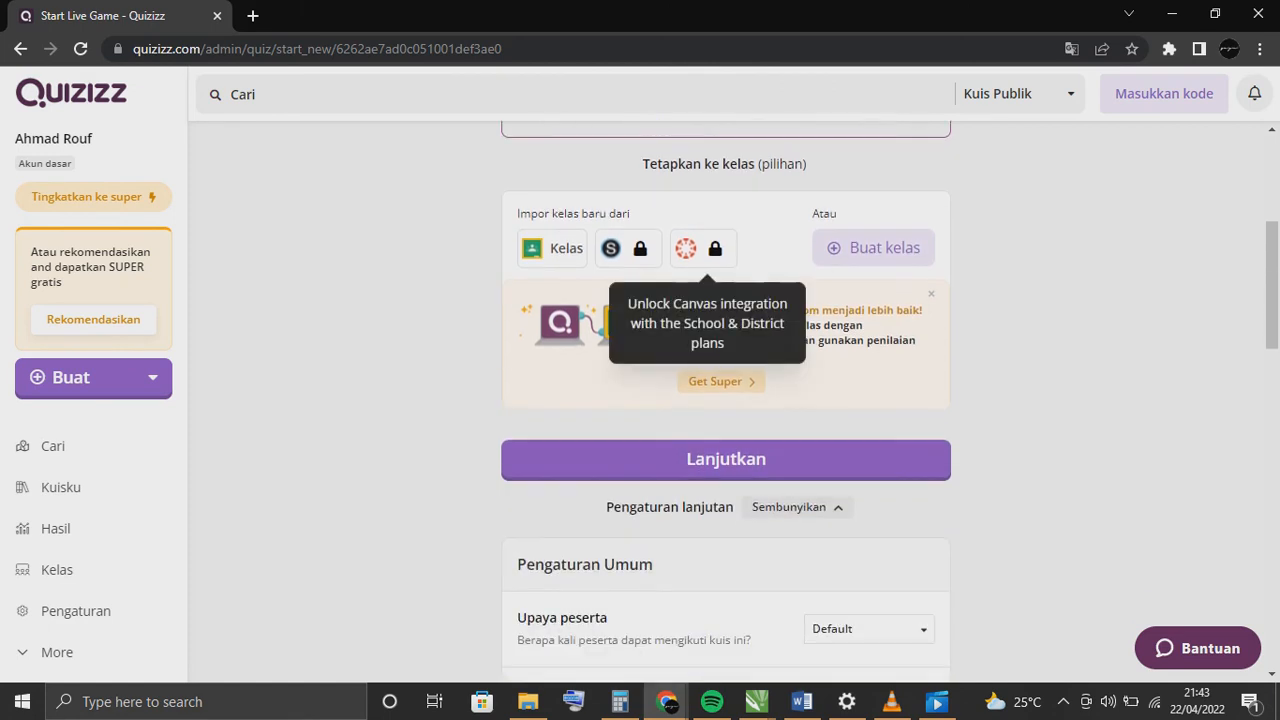
left_click(869, 348)
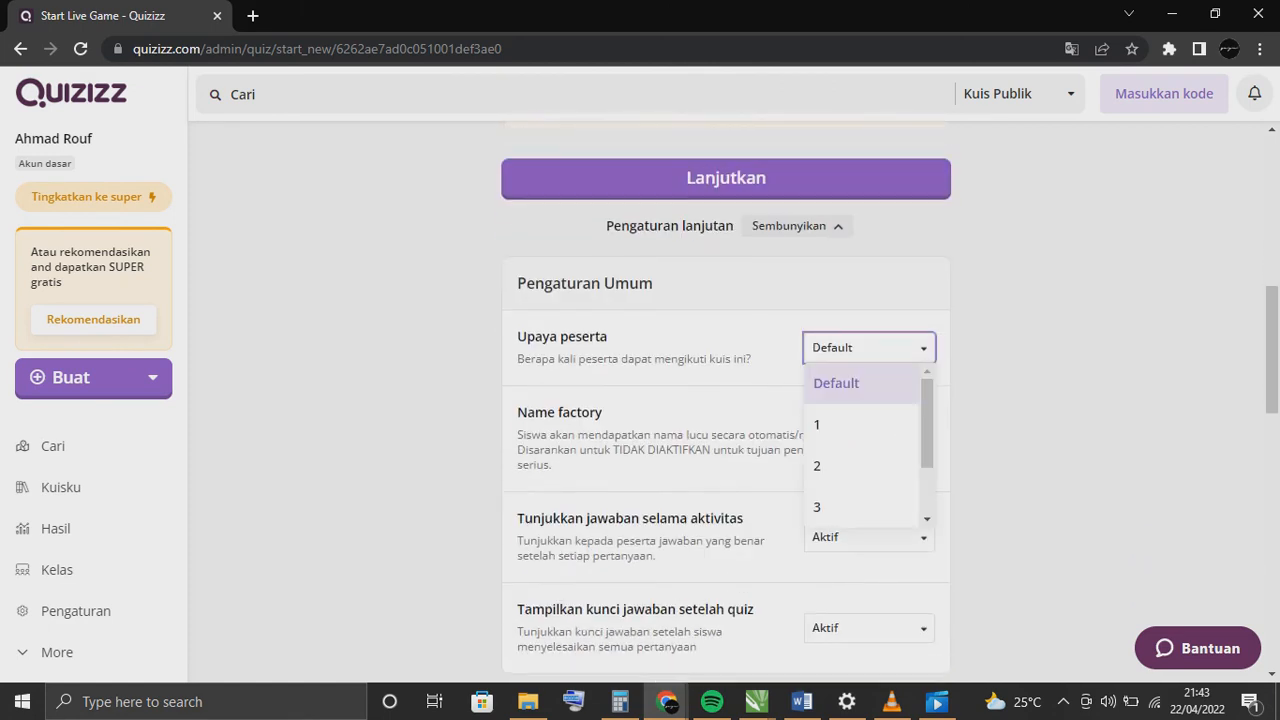
left_click(869, 348)
left_click(869, 348)
scroll(866, 403, "down", 1)
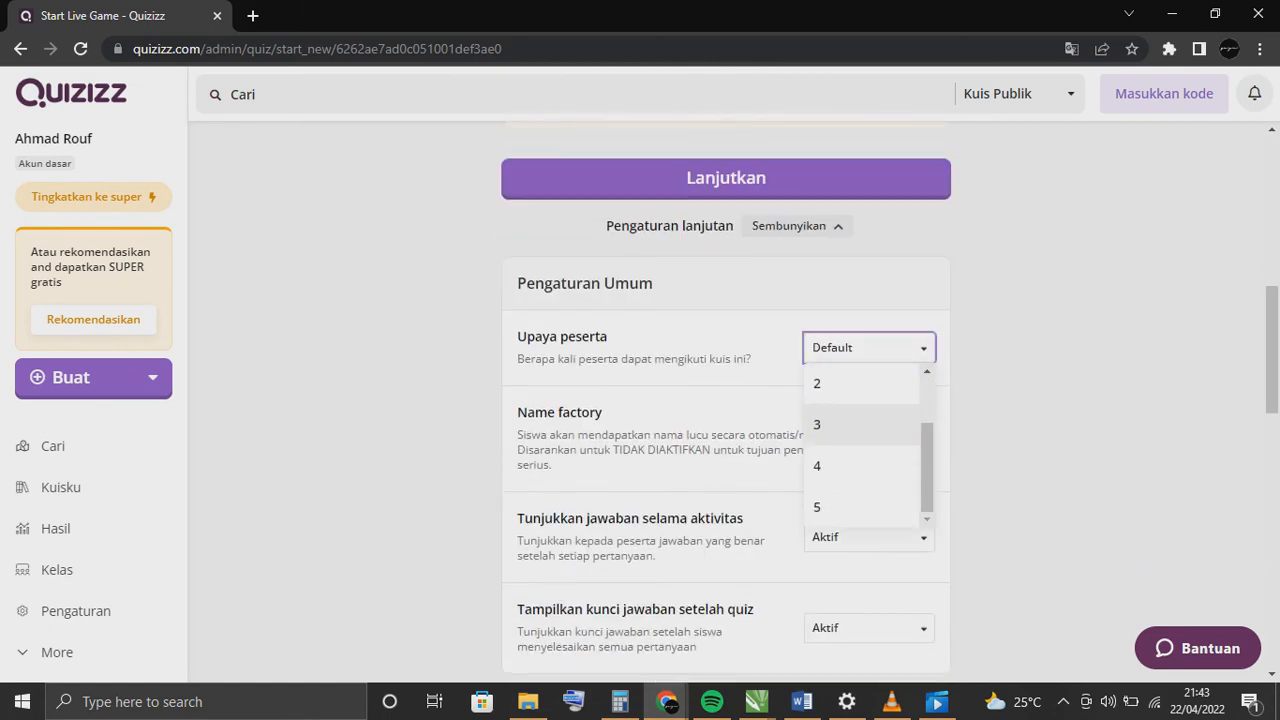
scroll(866, 403, "up", 1)
left_click(862, 384)
Review the remaining general, adaptive learning and activity settings, and continue to the live game's waiting lobby.
scroll(862, 400, "down", 4)
scroll(862, 400, "up", 3)
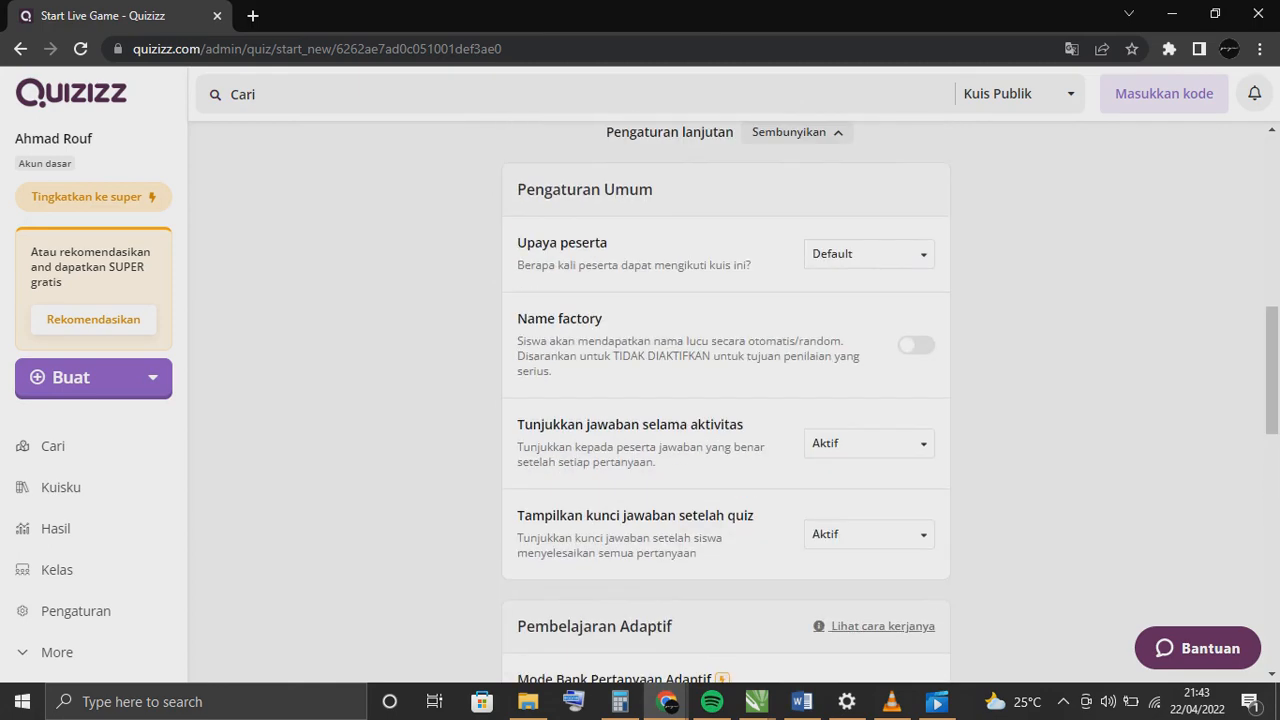
scroll(726, 400, "down", 3)
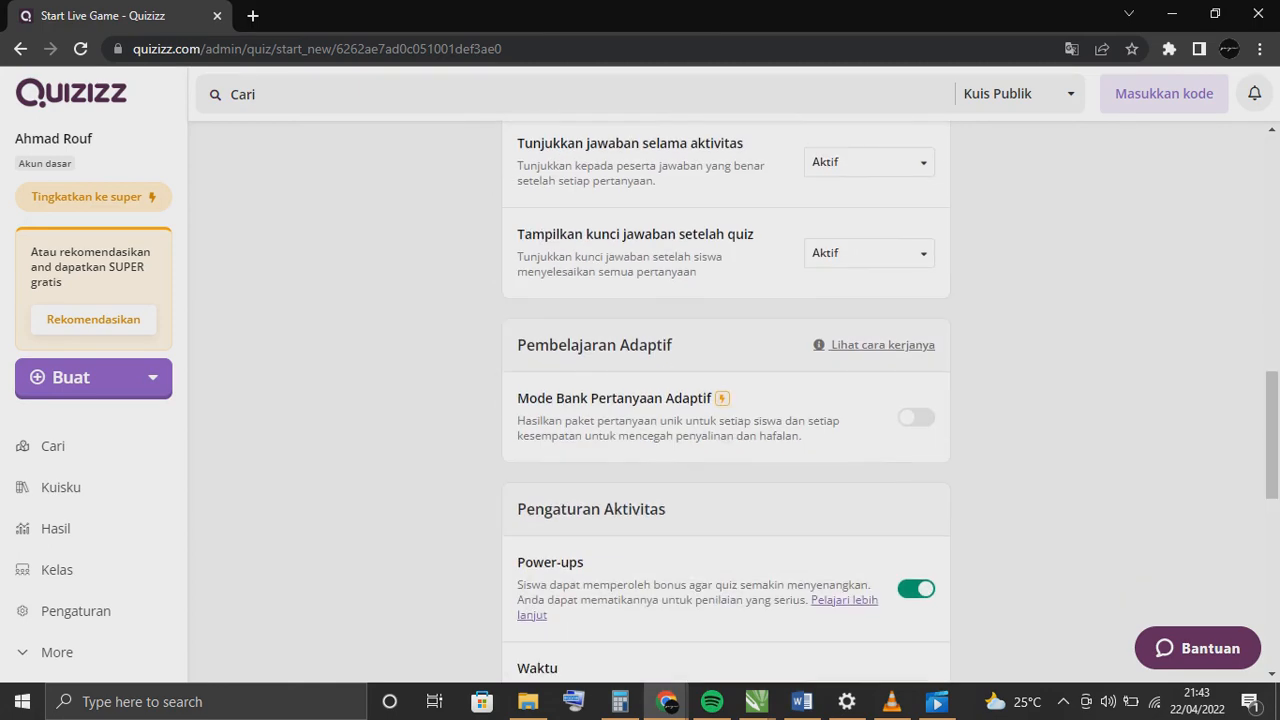
scroll(726, 400, "up", 1)
scroll(726, 400, "down", 5)
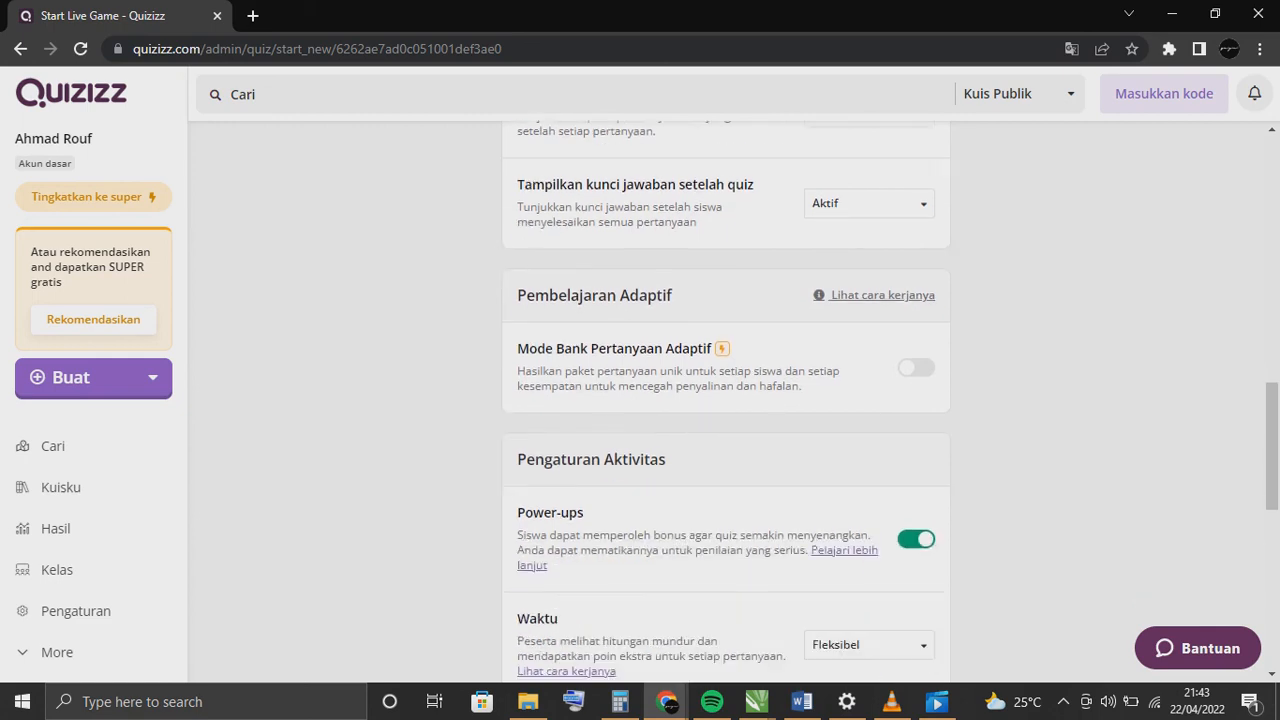
scroll(750, 450, "down", 4)
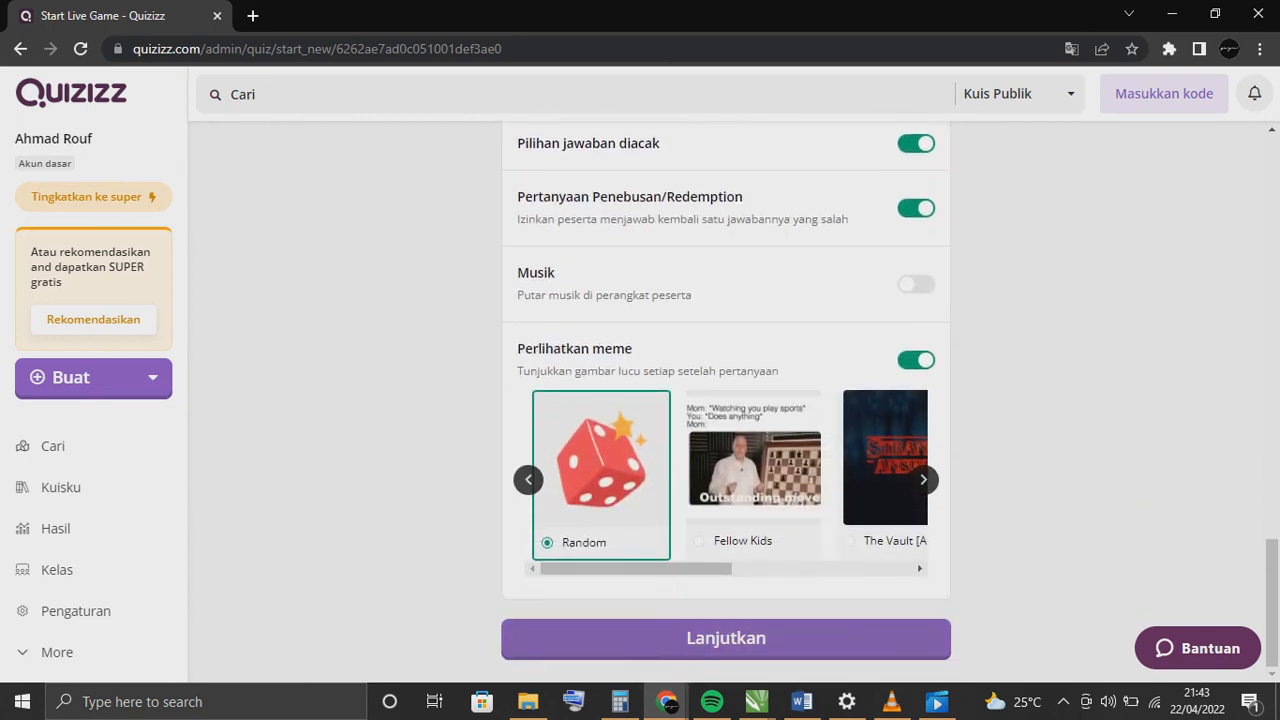
left_click(726, 638)
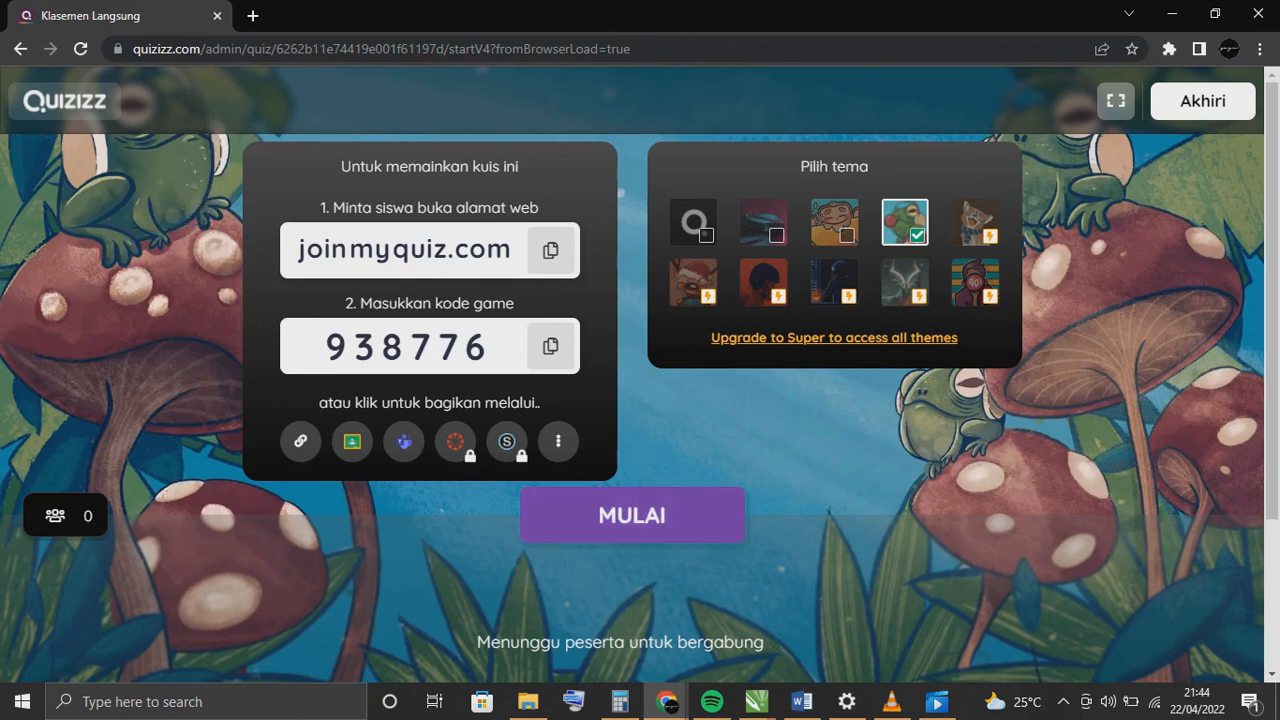
Try to start the live game from the waiting lobby, and end the live session, confirming its closure.
left_click(632, 515)
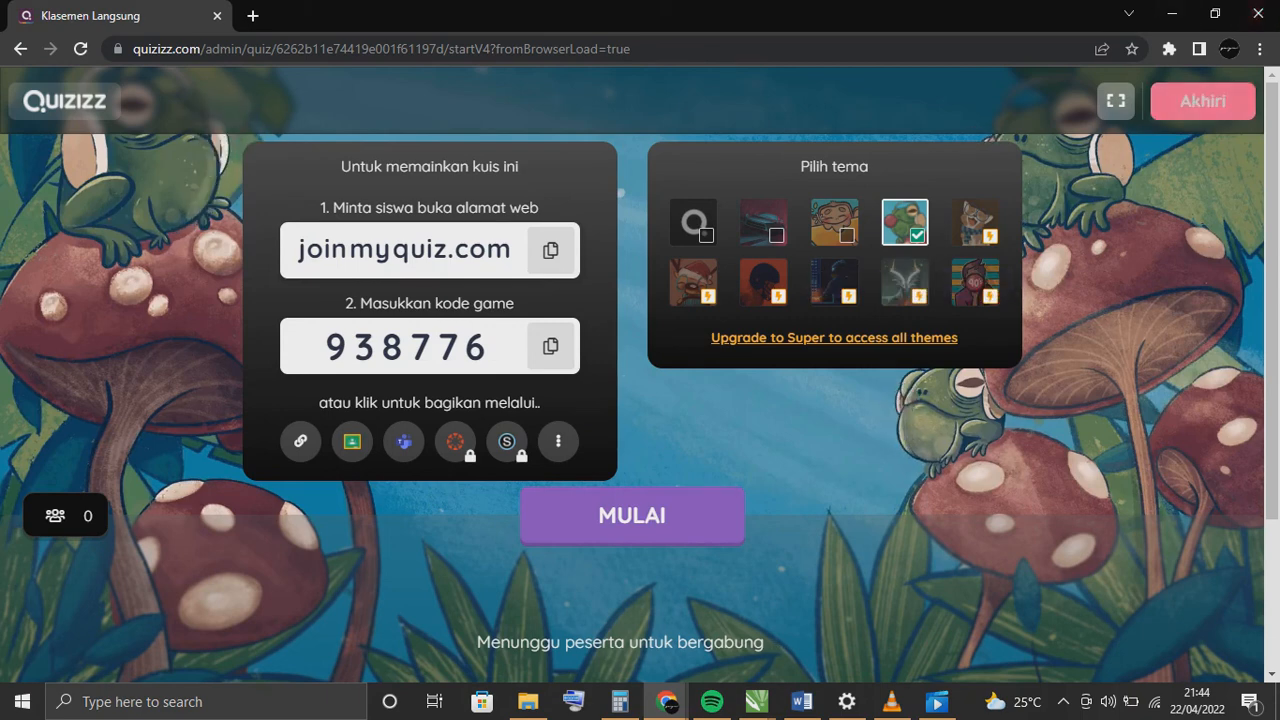
left_click(1202, 101)
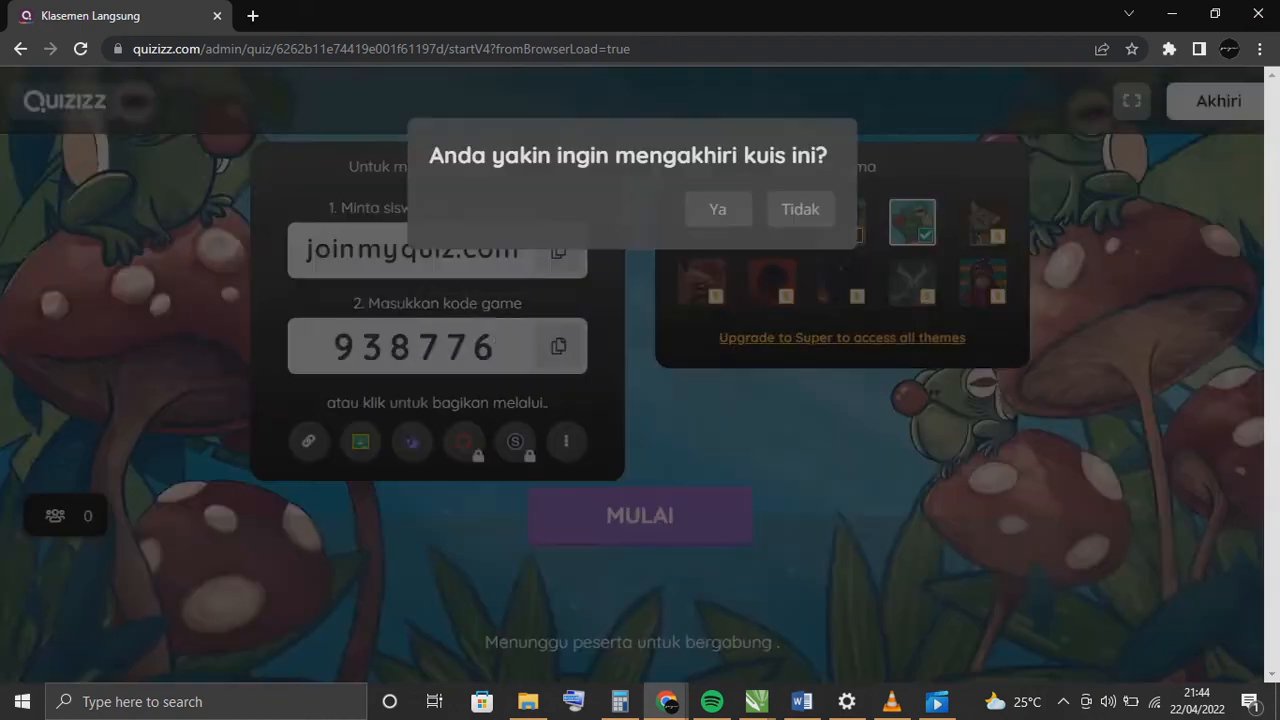
left_click(800, 209)
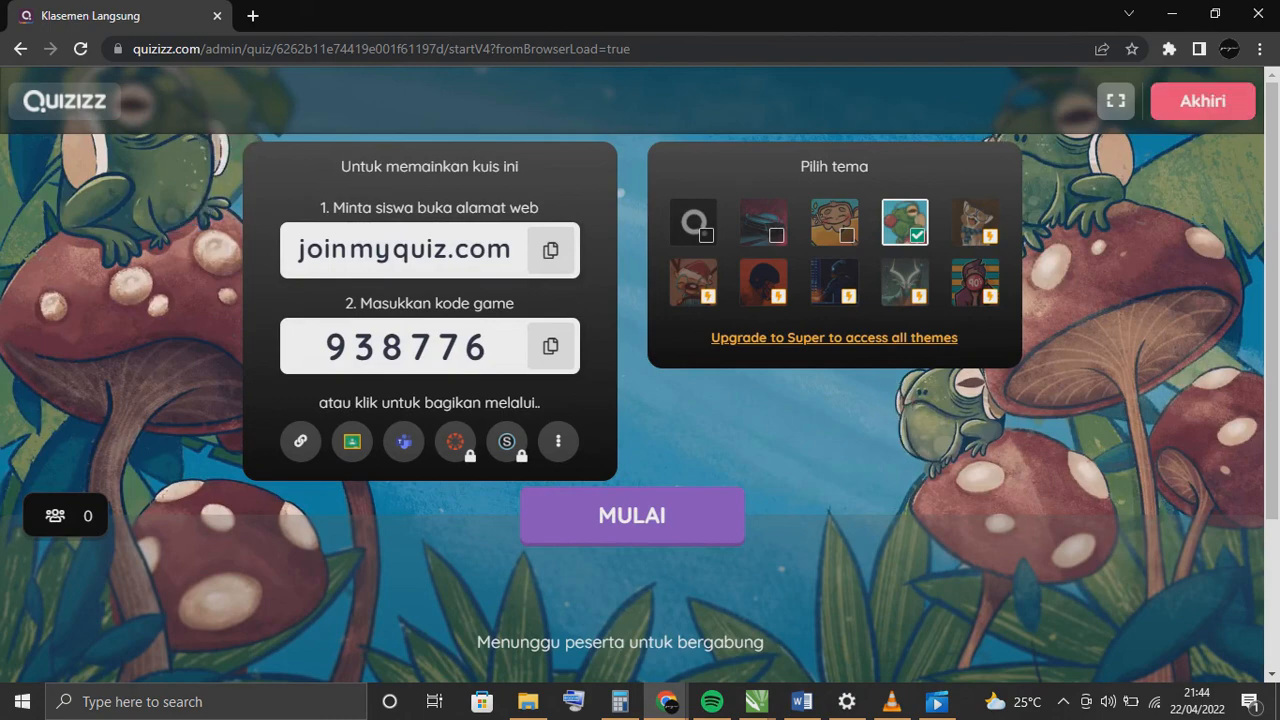
left_click(1203, 101)
left_click(718, 195)
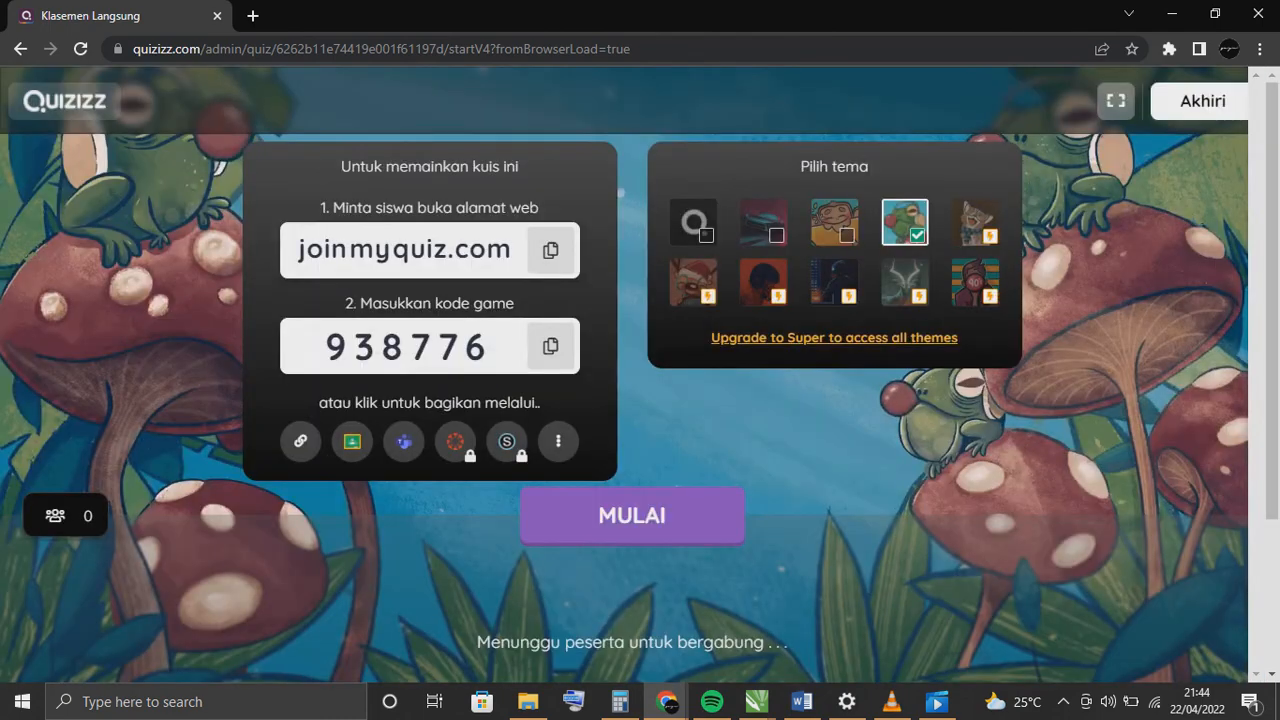